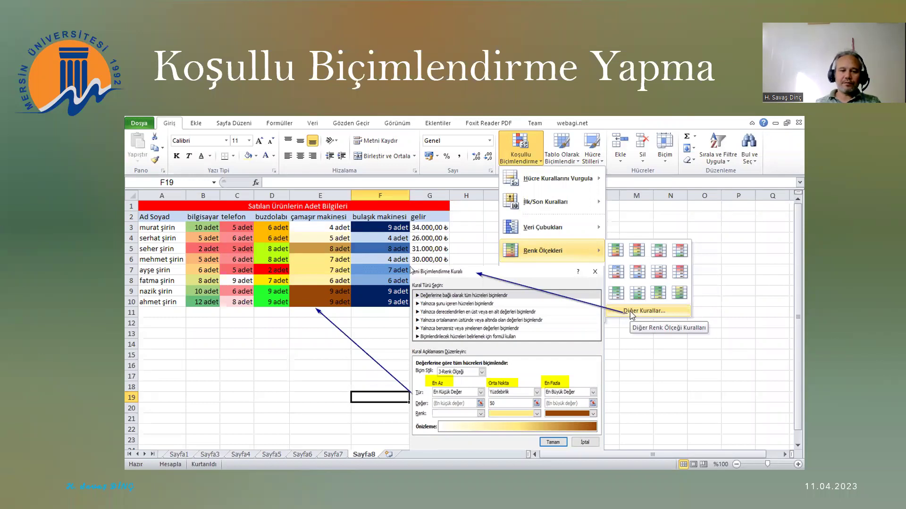
# - Bring the Excel workbook forward, look through Sheet1–Sheet3, and add a new Sheet4
pyautogui.hotkey('alt', 'Tab')
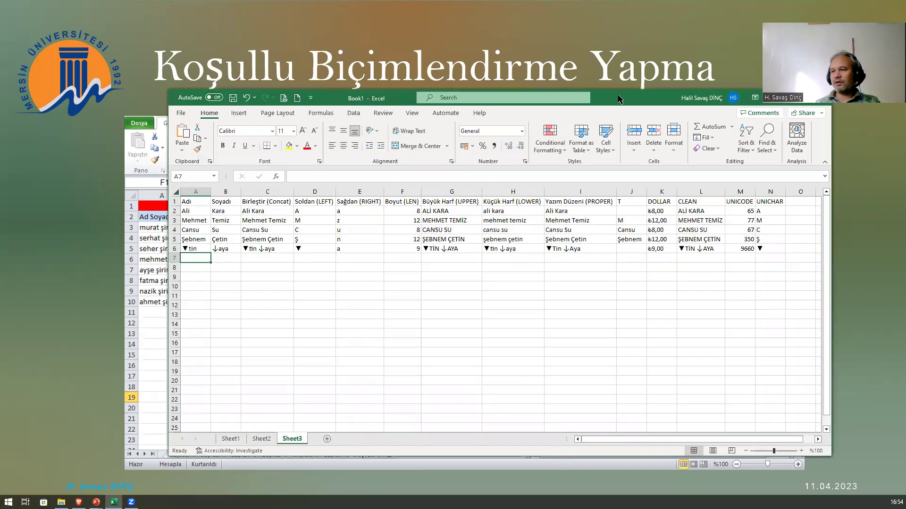
pyautogui.moveTo(620, 99); pyautogui.dragTo(523, 92)
pyautogui.click(165, 432)
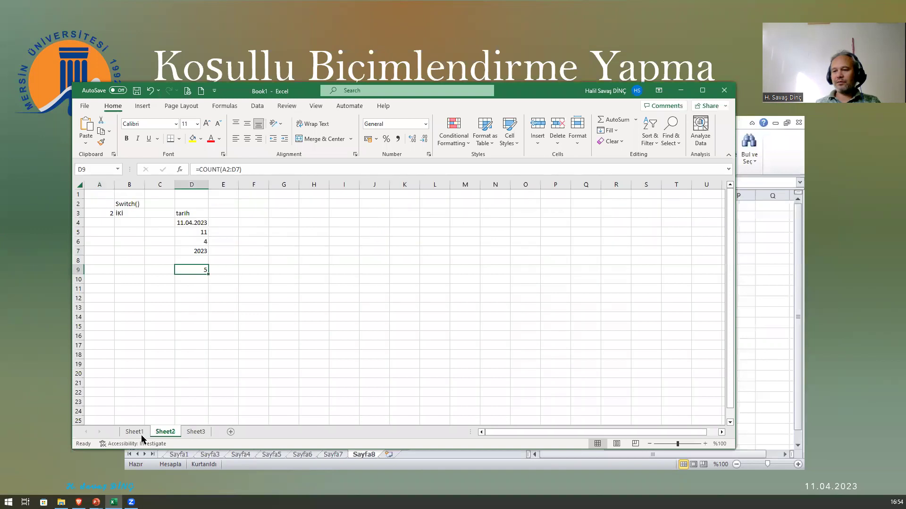
pyautogui.click(136, 432)
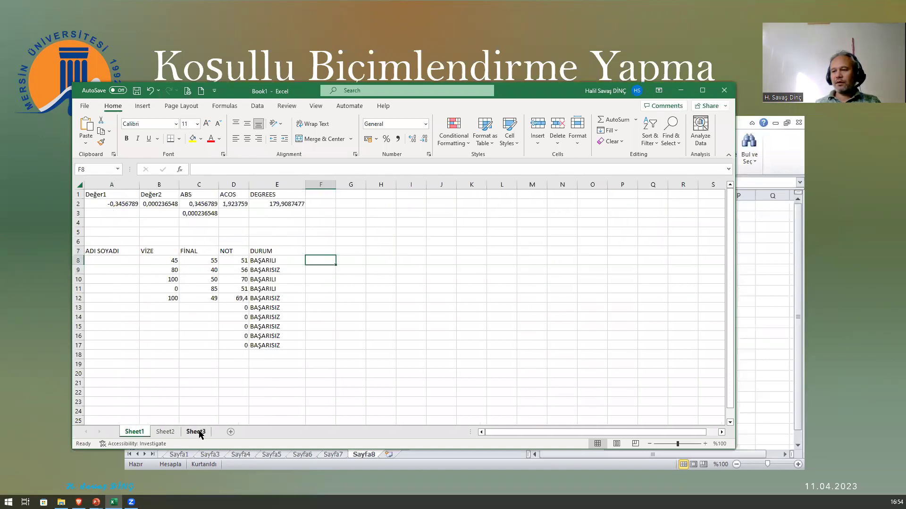
pyautogui.click(197, 432)
pyautogui.click(230, 432)
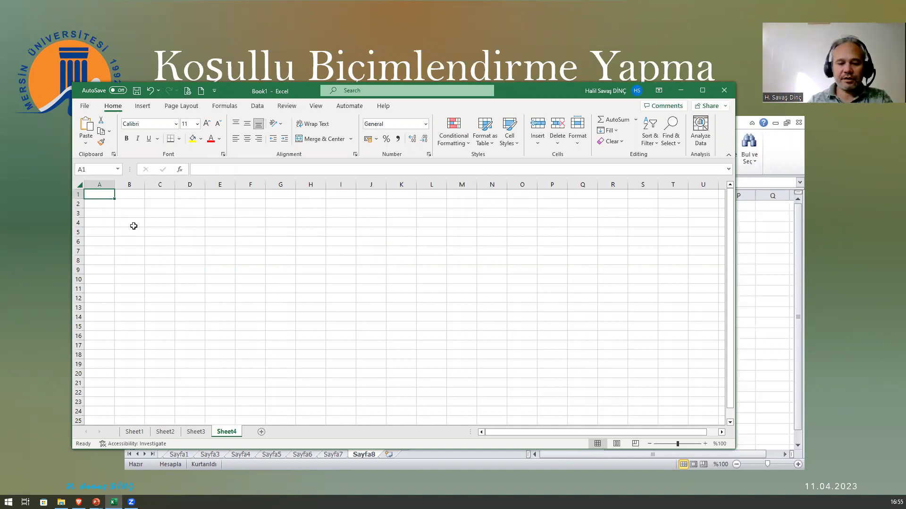
# - Type the Sayı header in A1 and a first pass of numbers down column A, ending with 9
pyautogui.write('Sayı')
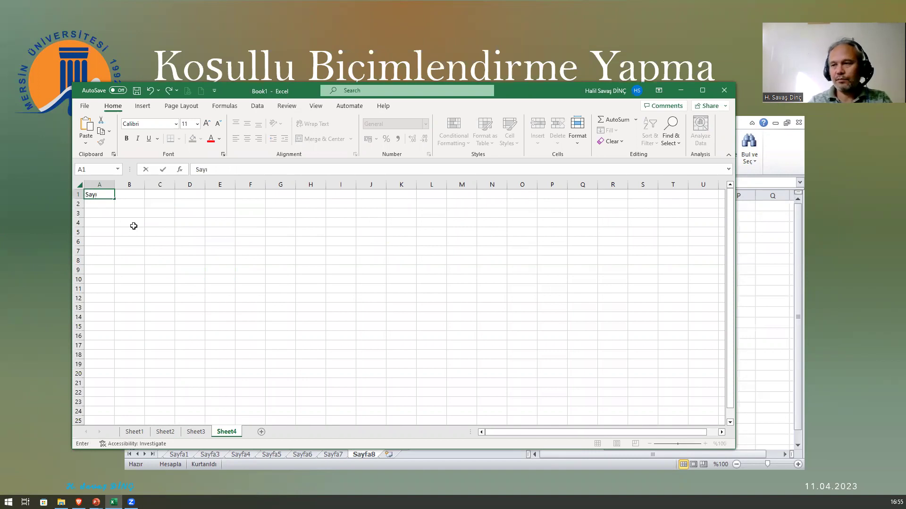
pyautogui.press('Return')
pyautogui.write('3')
pyautogui.press('Return')
pyautogui.write('4')
pyautogui.press('Return')
pyautogui.write('7')
pyautogui.press('Return')
pyautogui.write('2')
pyautogui.press('Return')
pyautogui.write('45')
pyautogui.press('Return')
pyautogui.write('35')
pyautogui.press('Return')
pyautogui.write('223')
pyautogui.press('Return')
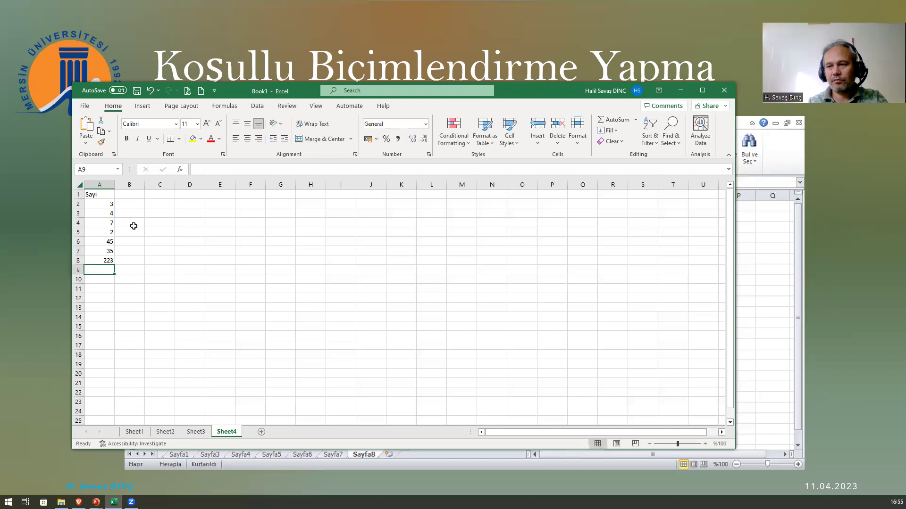
pyautogui.write('7')
pyautogui.press('Return')
pyautogui.write('8')
pyautogui.press('Return')
pyautogui.press('Return')
pyautogui.write('9')
pyautogui.press('Return')
# - Fill the empty cell A11 with 99
pyautogui.press('Up')
pyautogui.press('Up')
pyautogui.write('99')
pyautogui.press('Return')
# - Correct A2, A3, A5 and A9 to 30, 42, 12 and 5
pyautogui.press('Up')
pyautogui.press('Up')
pyautogui.press('Up')
pyautogui.press('Up')
pyautogui.press('Up')
pyautogui.press('Up')
pyautogui.press('Up')
pyautogui.press('Up')
pyautogui.press('Up')
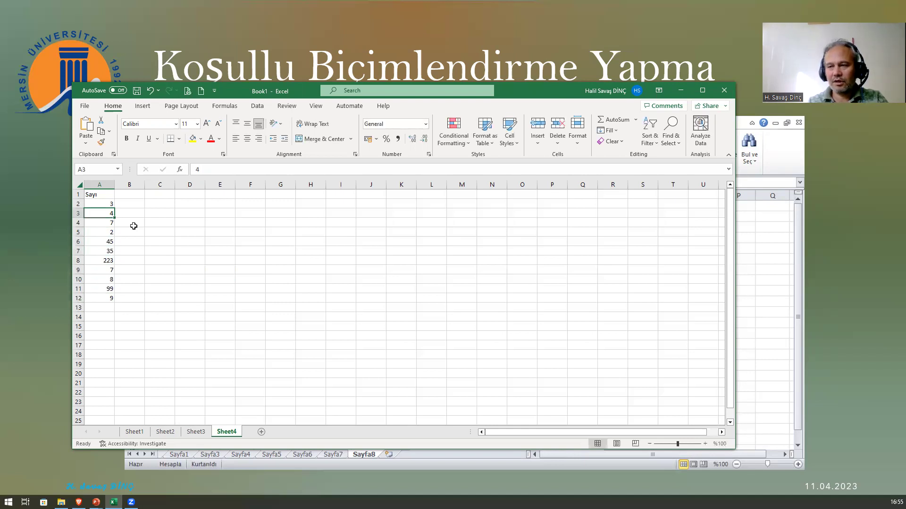
pyautogui.press('Up')
pyautogui.write('30')
pyautogui.press('Return')
pyautogui.press('F2')
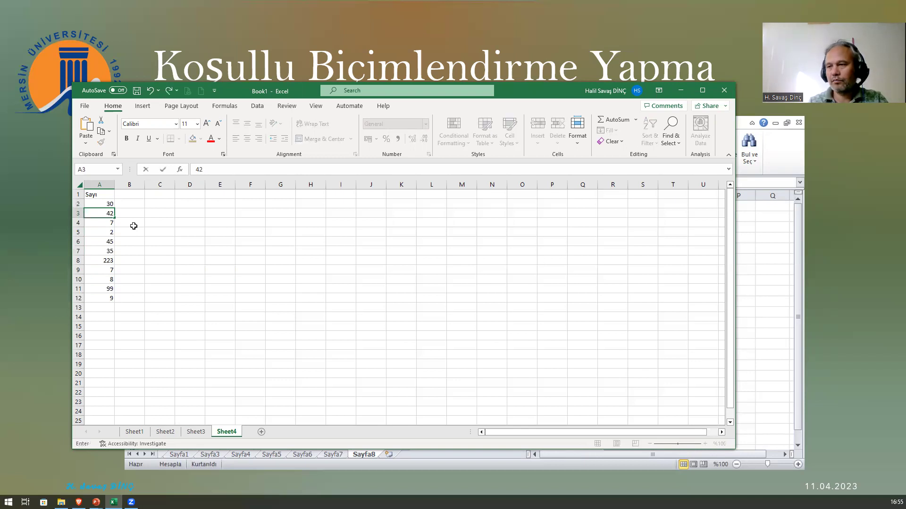
pyautogui.press('Up')
pyautogui.press('Down')
pyautogui.press('Down')
pyautogui.press('Down')
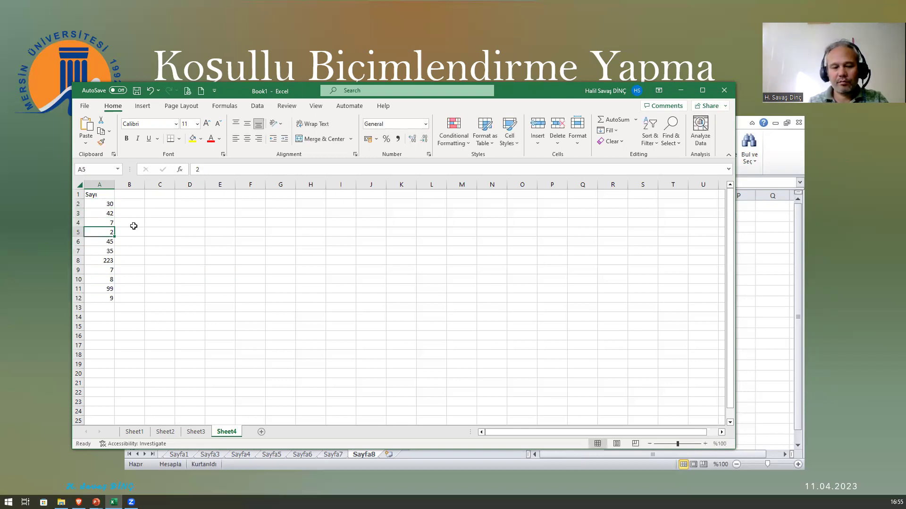
pyautogui.write('12')
pyautogui.press('Return')
pyautogui.press('Down')
pyautogui.press('Down')
pyautogui.press('Down')
pyautogui.press('Down')
pyautogui.press('Down')
pyautogui.press('Down')
pyautogui.press('Up')
pyautogui.press('Up')
pyautogui.press('Up')
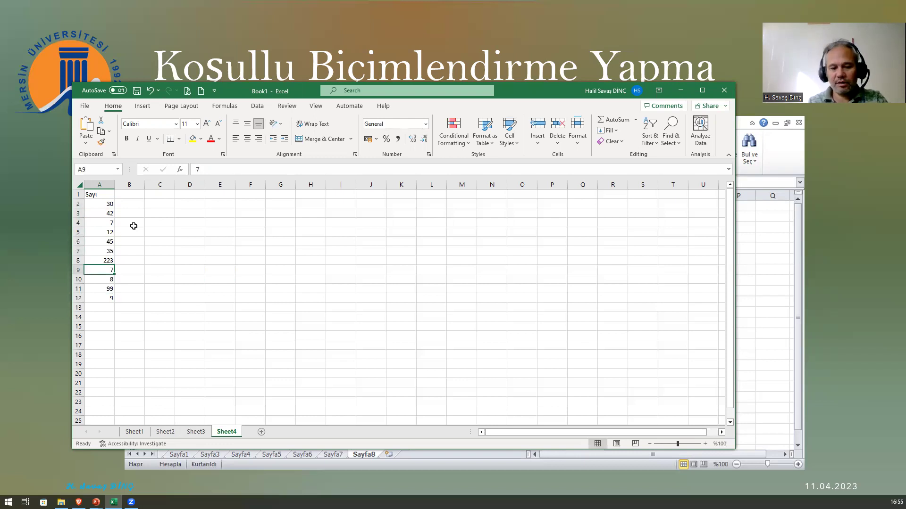
pyautogui.write('5')
pyautogui.press('Return')
pyautogui.press('Down')
pyautogui.press('Down')
pyautogui.press('Down')
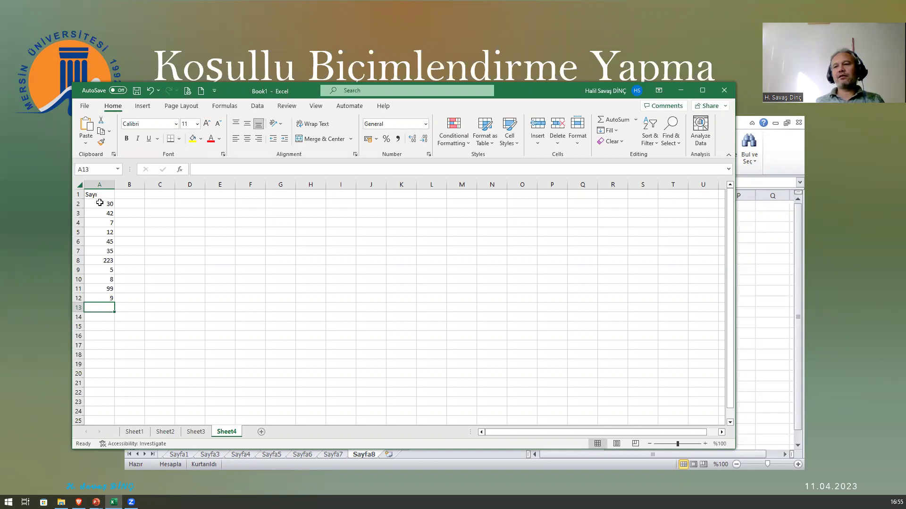
# - Select the numbers in A2:A12 and bring up the conditional formatting colour scale options
pyautogui.click(99, 202)
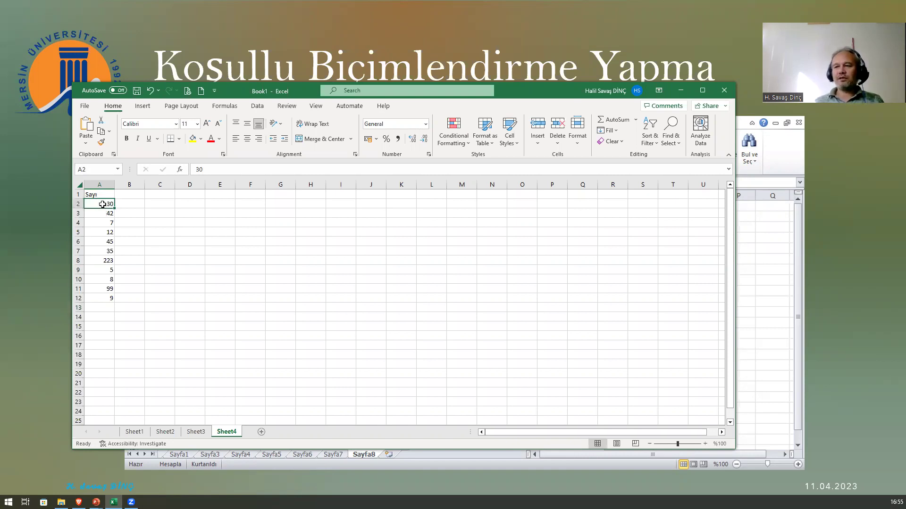
pyautogui.moveTo(103, 206); pyautogui.dragTo(99, 297)
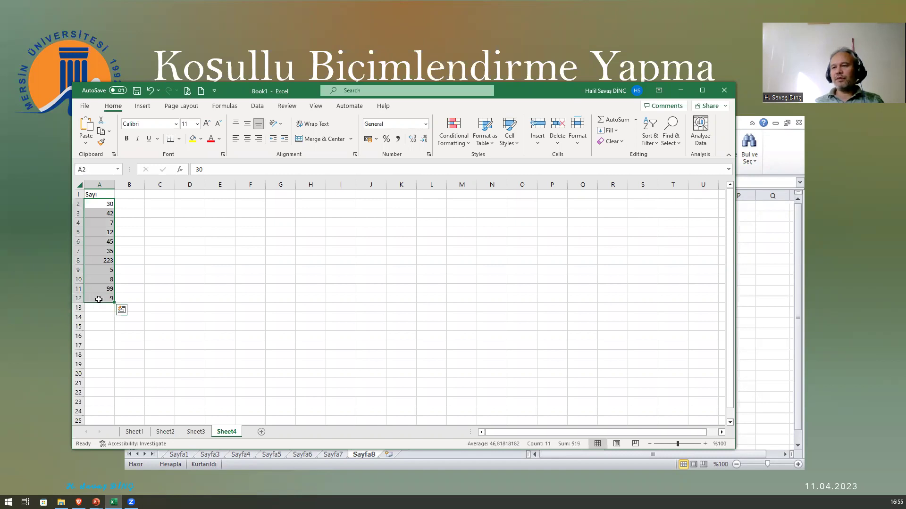
pyautogui.click(101, 202)
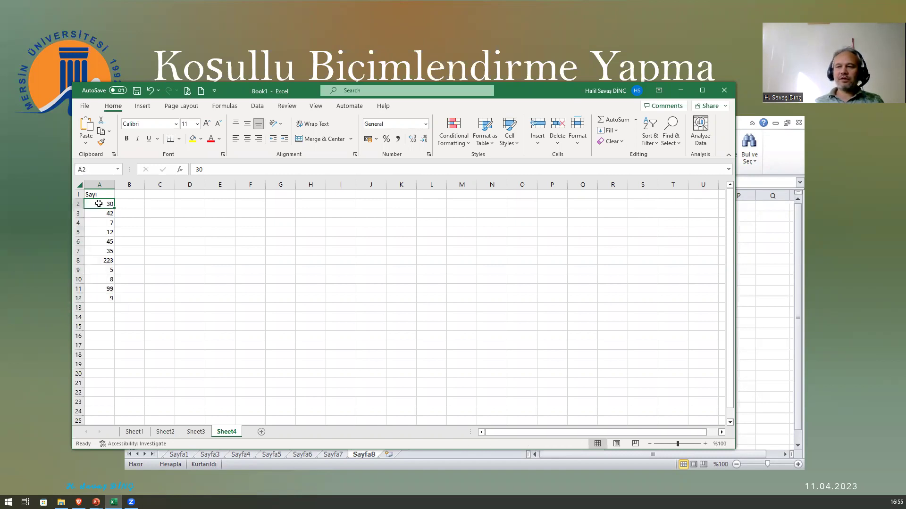
pyautogui.moveTo(98, 209); pyautogui.dragTo(95, 300)
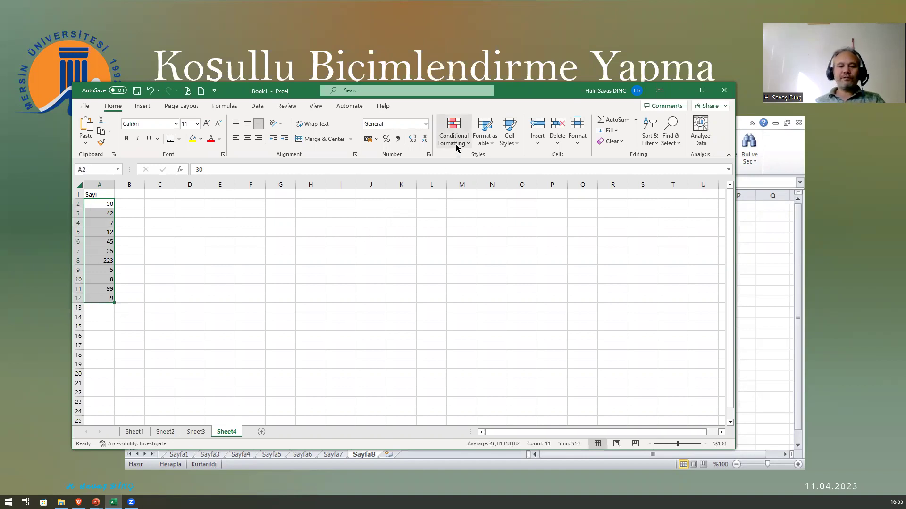
pyautogui.hotkey('ctrl', 'q')
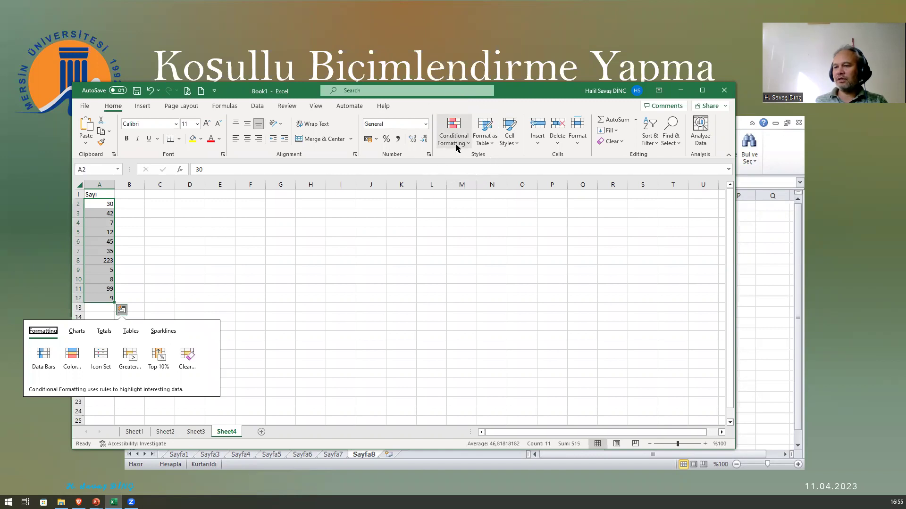
pyautogui.press('ctrl')
pyautogui.press('ctrl')
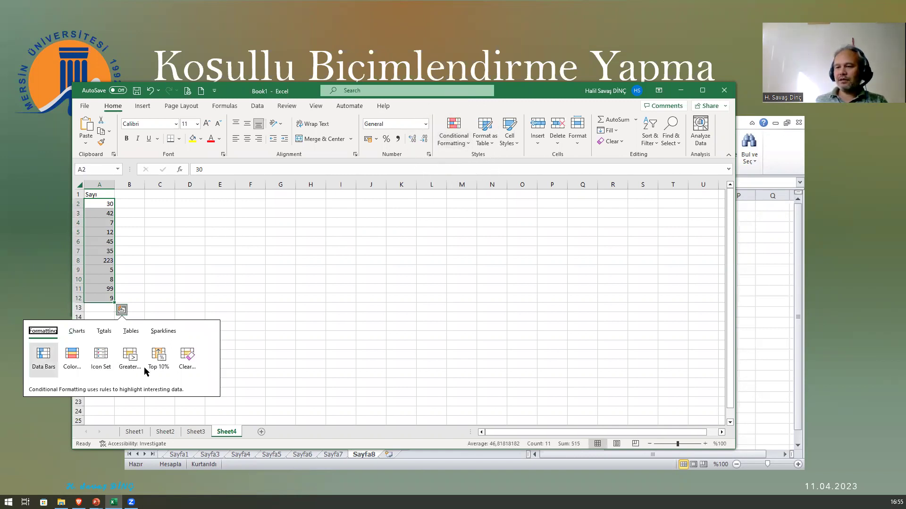
pyautogui.click(459, 145)
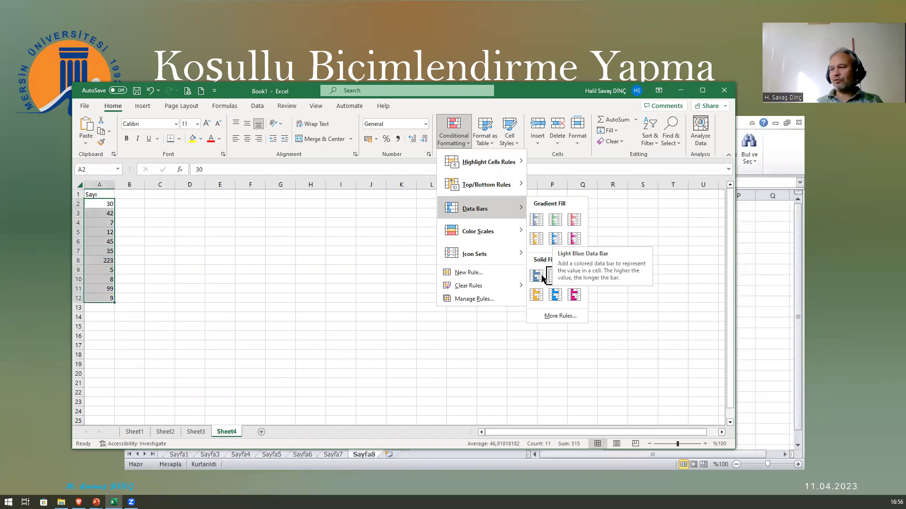
pyautogui.moveTo(478, 232)
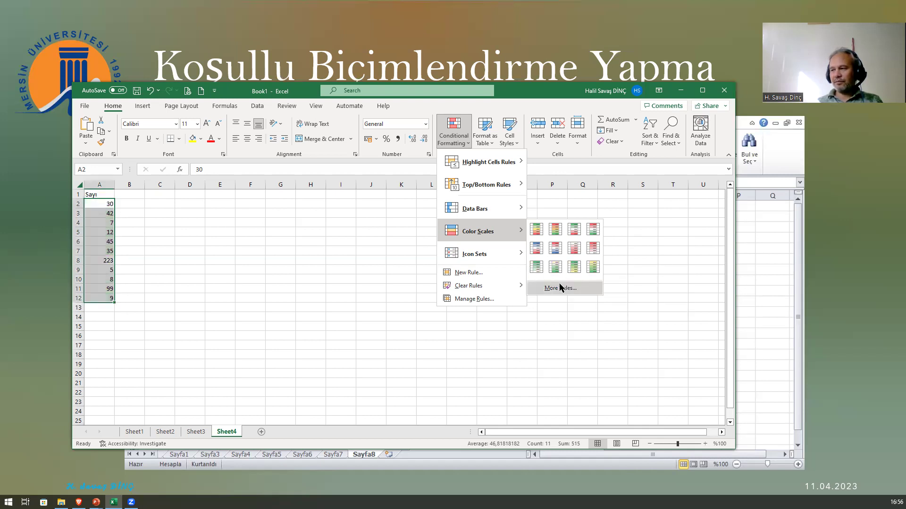
# - Open the More Rules editor, cancel it, then dismiss the formatting options without applying anything
pyautogui.click(560, 287)
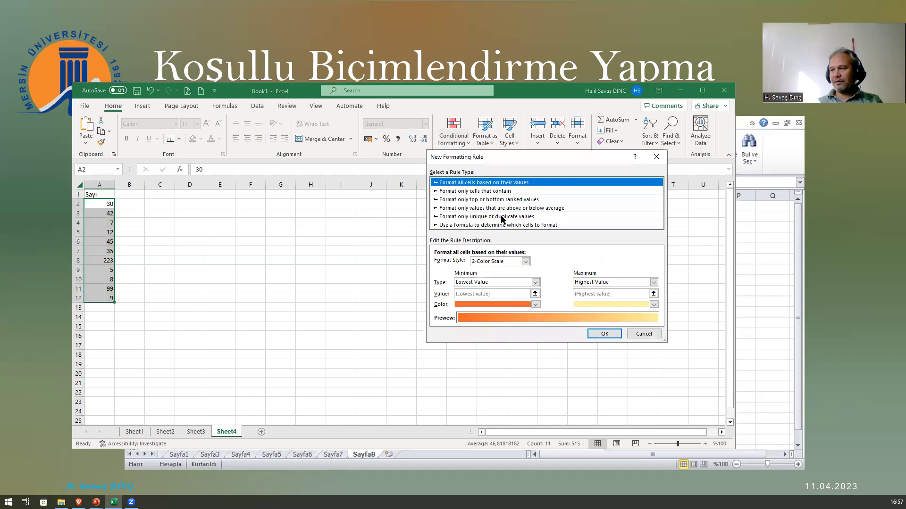
pyautogui.click(643, 334)
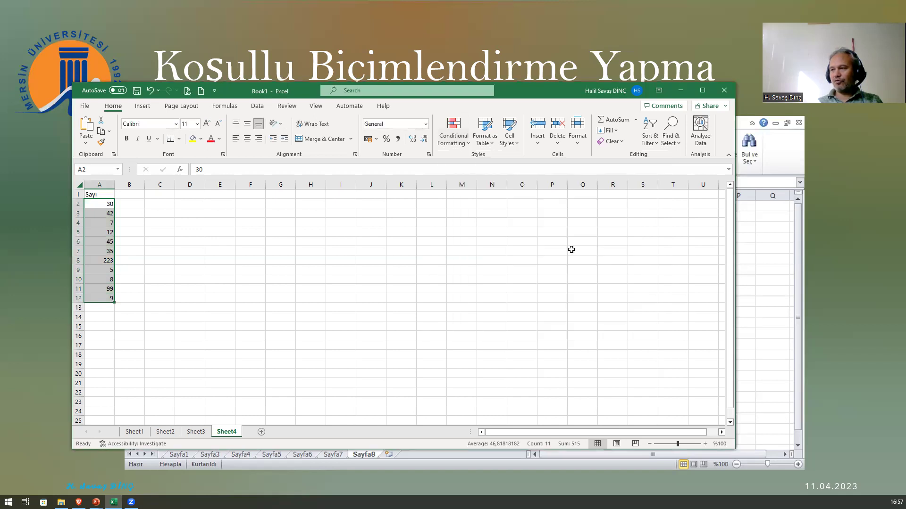
pyautogui.click(456, 144)
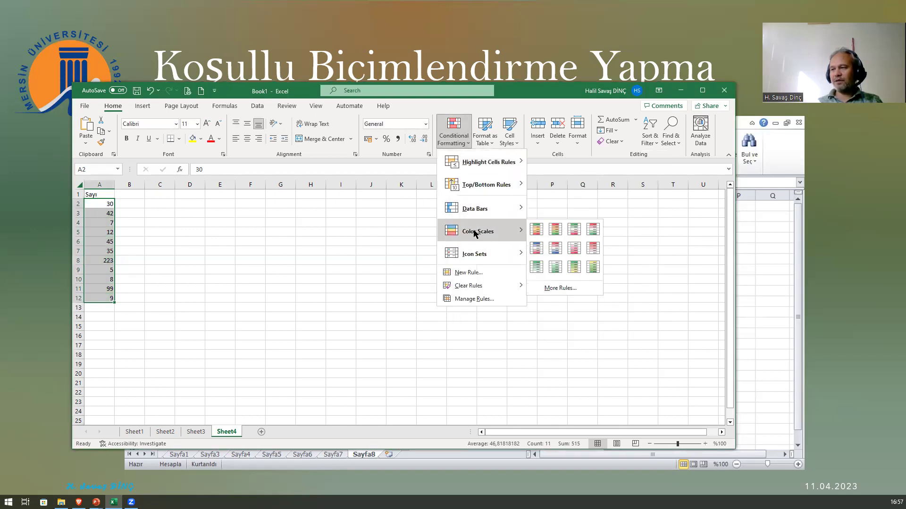
pyautogui.moveTo(474, 254)
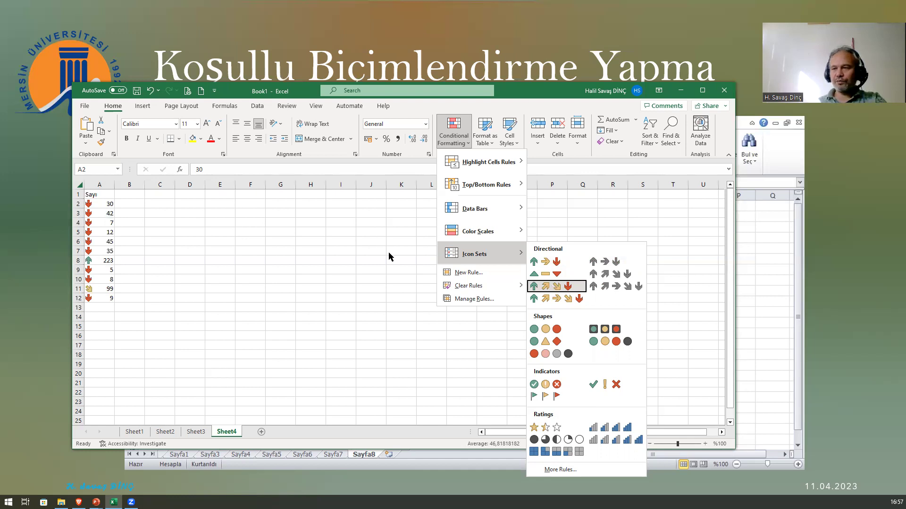
pyautogui.press('Escape')
pyautogui.press('Escape')
# - Change A8 from 223 to 23 and reselect A2:A12
pyautogui.click(109, 259)
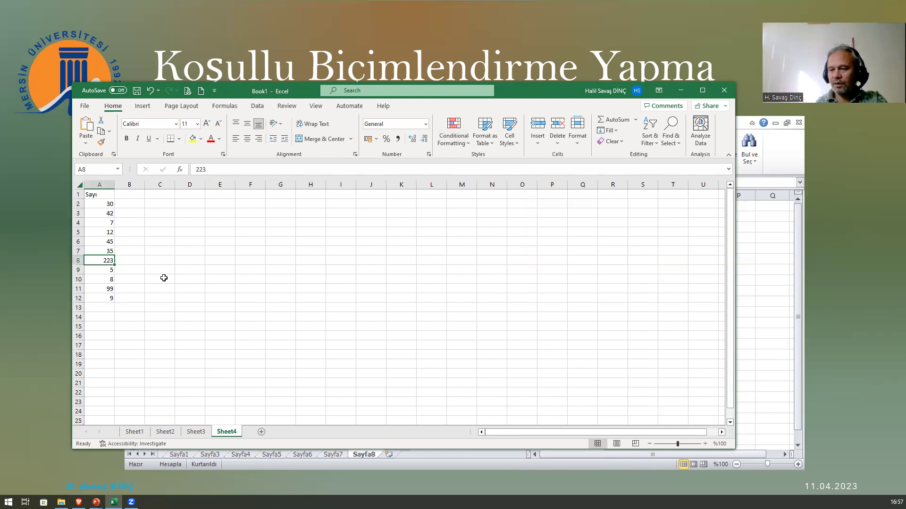
pyautogui.write('23')
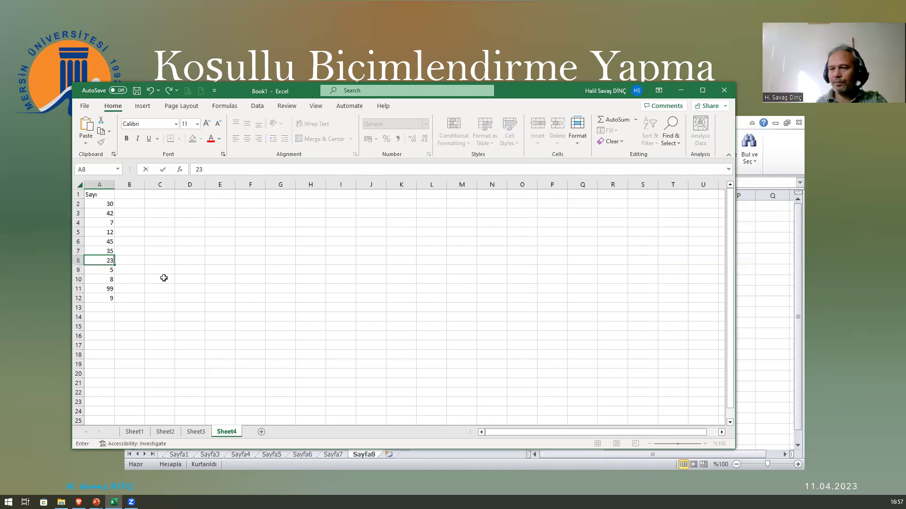
pyautogui.press('Return')
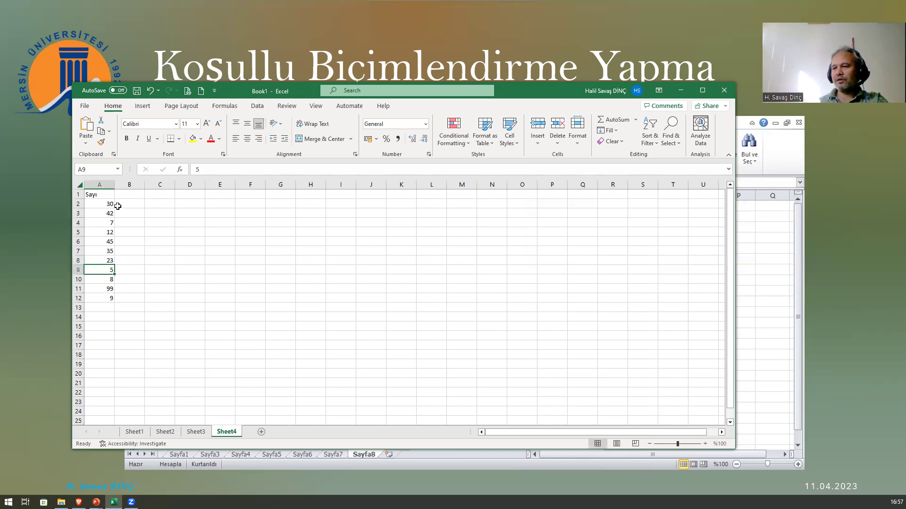
pyautogui.moveTo(98, 204); pyautogui.dragTo(93, 299)
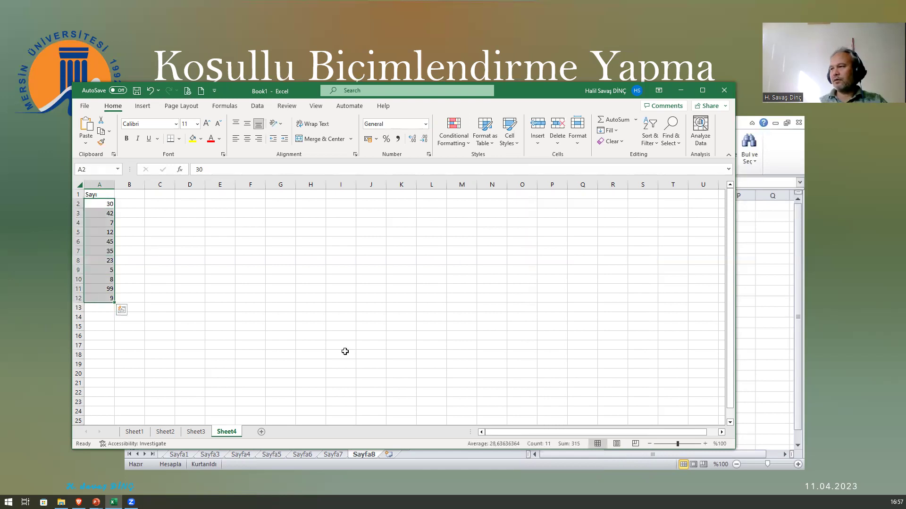
# - Apply blue gradient-fill data bars to the numbers in A2:A12
pyautogui.click(455, 133)
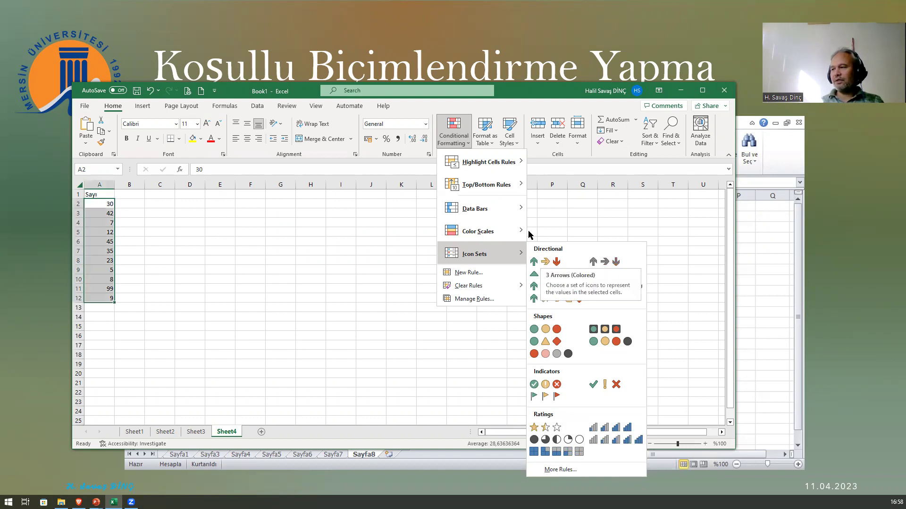
pyautogui.moveTo(475, 208)
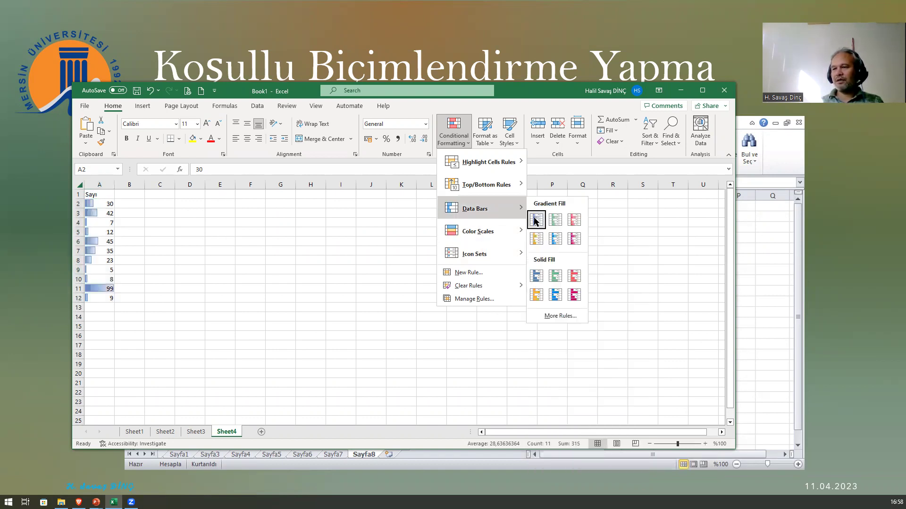
pyautogui.click(535, 221)
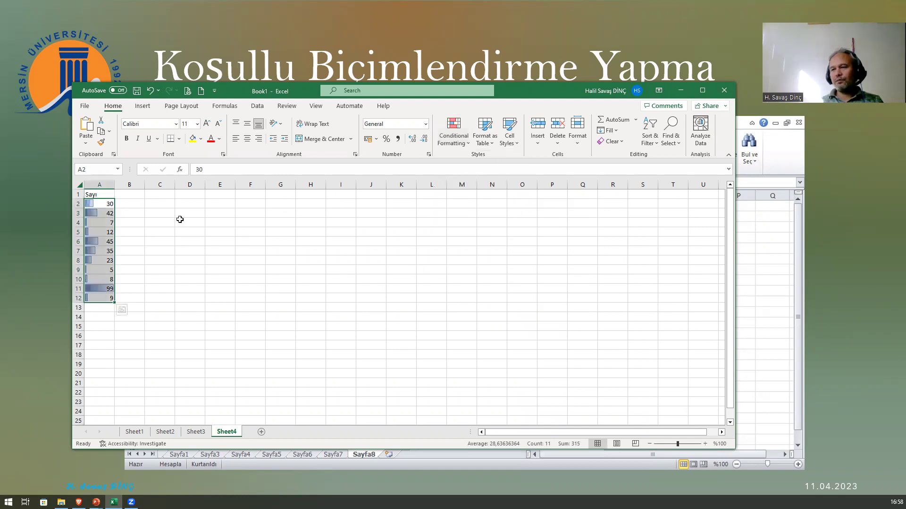
pyautogui.click(166, 195)
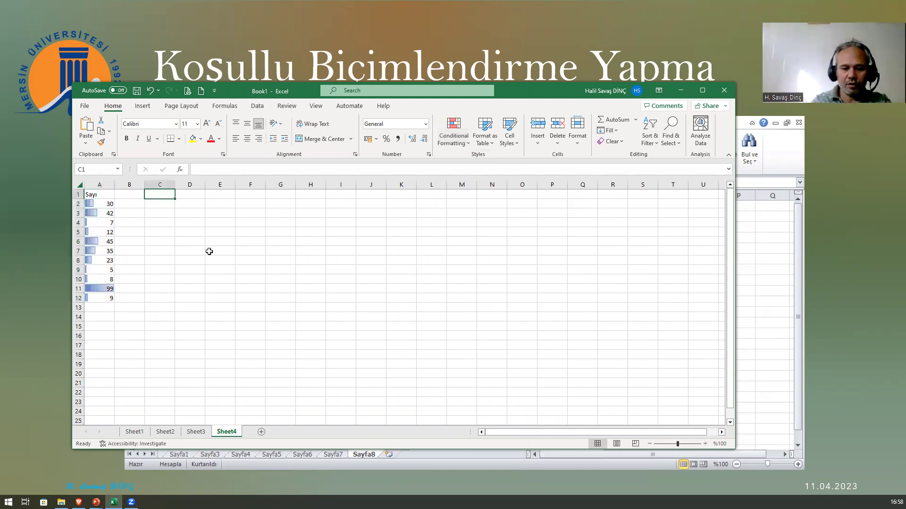
# - Type the Oy Oranı header in C1 with 22 and 33 in C2:C3
pyautogui.write('Oy Oranı')
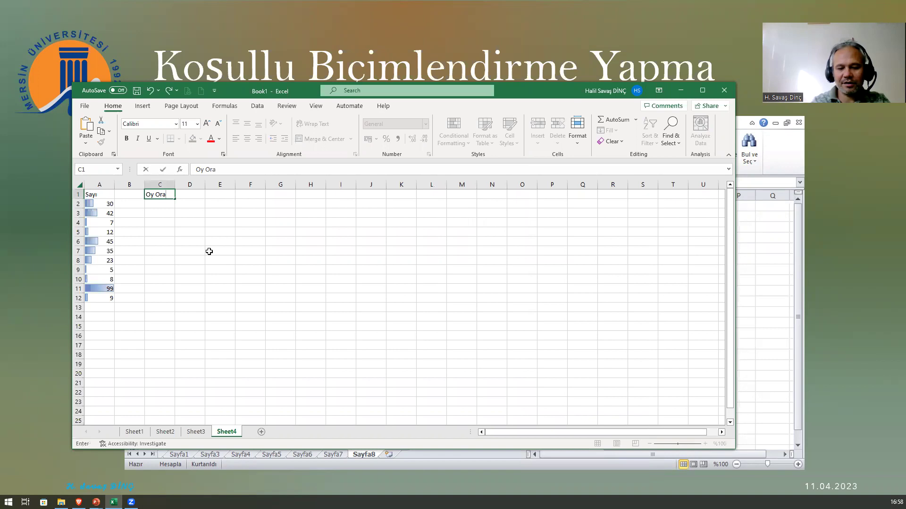
pyautogui.press('Return')
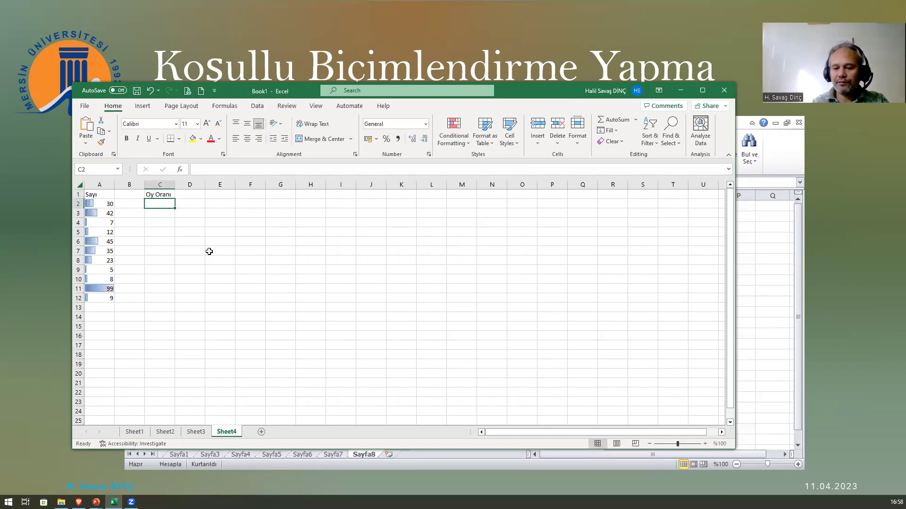
pyautogui.write('22')
pyautogui.press('Return')
pyautogui.write('33')
pyautogui.press('Return')
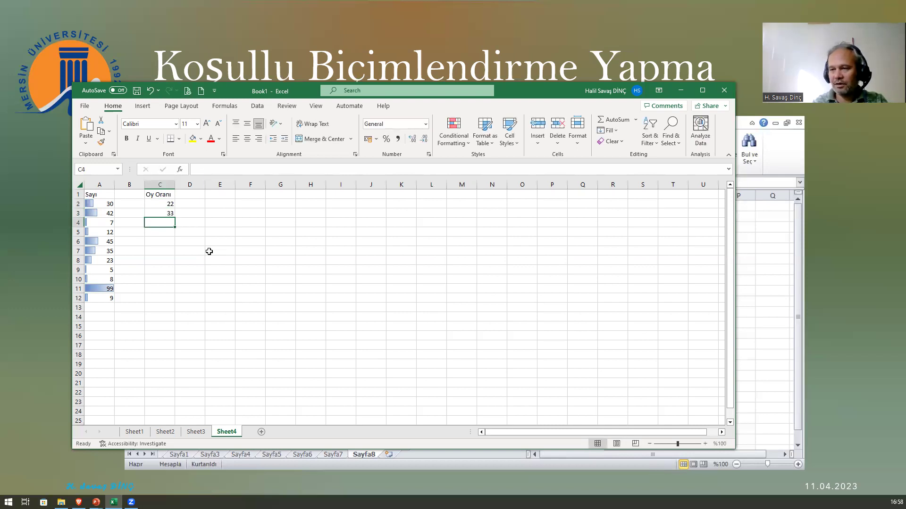
# - Enter 12, 3, 5, 8, 11 and 6 in C4:C9, then select C2:C9
pyautogui.write('12')
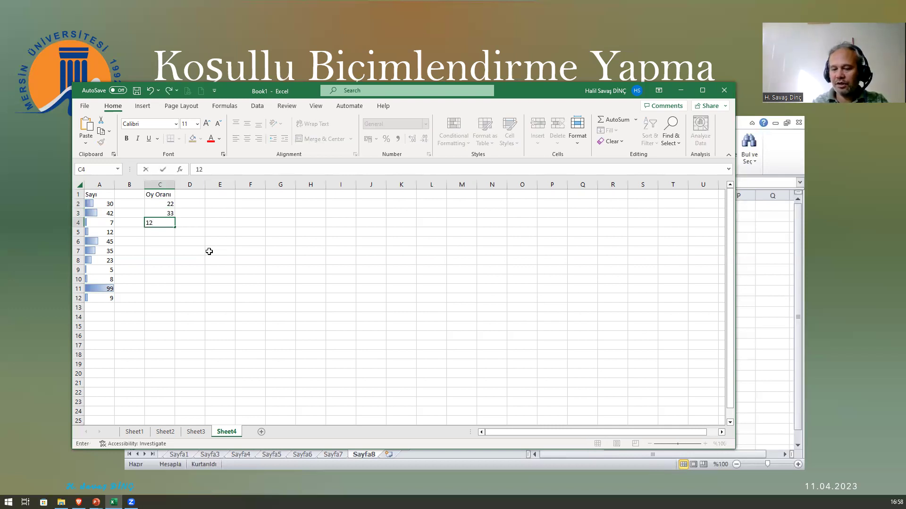
pyautogui.press('Return')
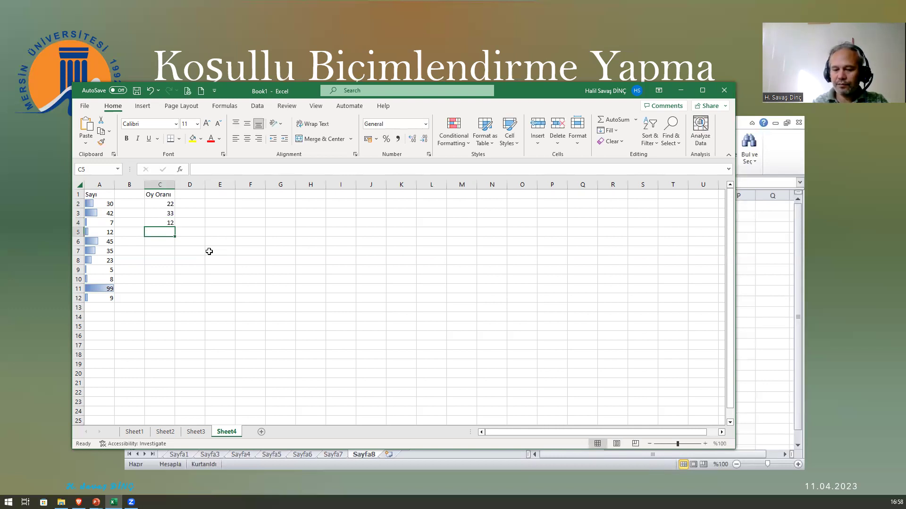
pyautogui.write('3')
pyautogui.press('Return')
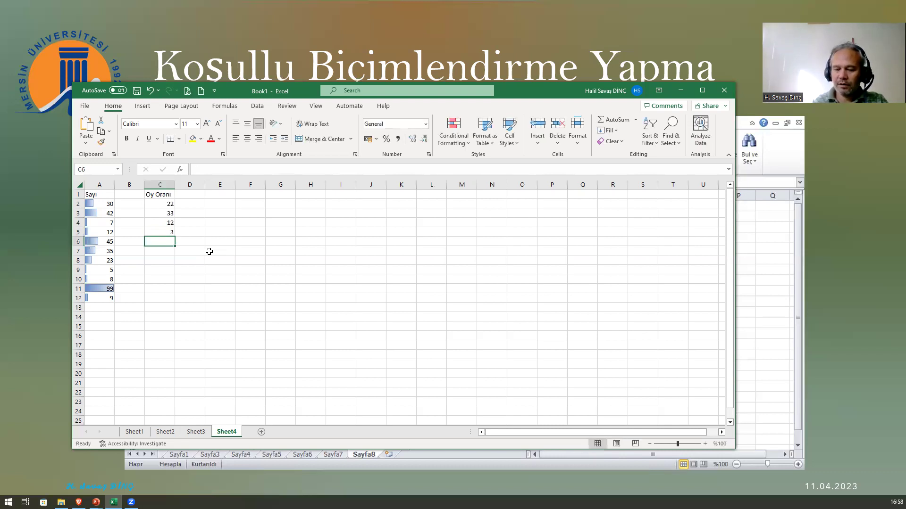
pyautogui.write('5')
pyautogui.press('Return')
pyautogui.write('8')
pyautogui.press('Return')
pyautogui.write('11')
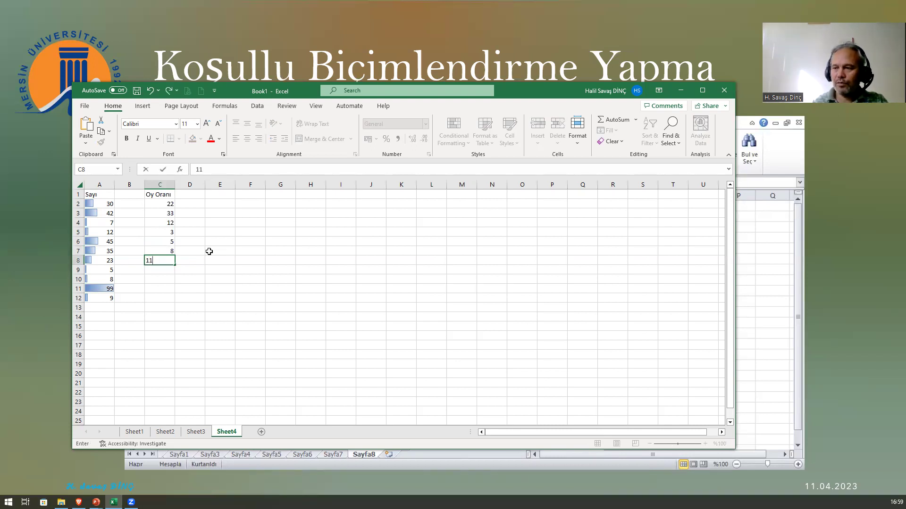
pyautogui.press('Return')
pyautogui.write('6')
pyautogui.press('Return')
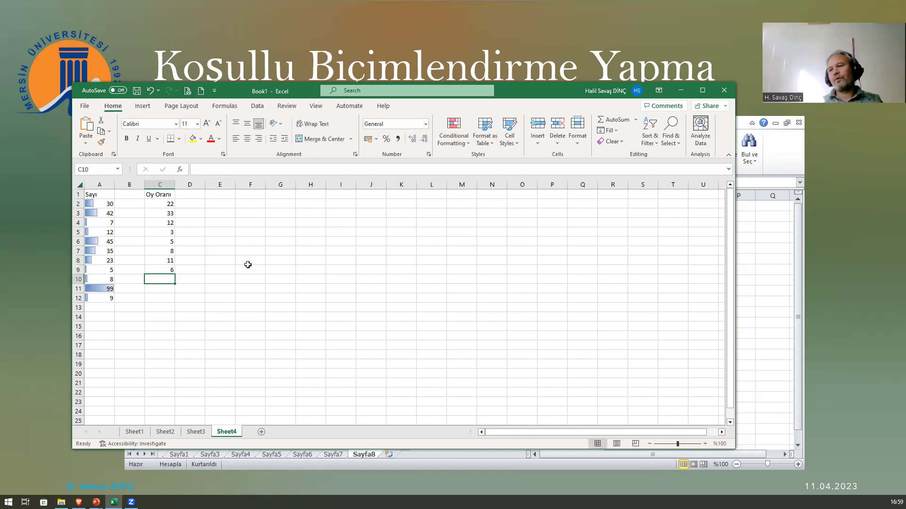
pyautogui.moveTo(168, 203); pyautogui.dragTo(158, 271)
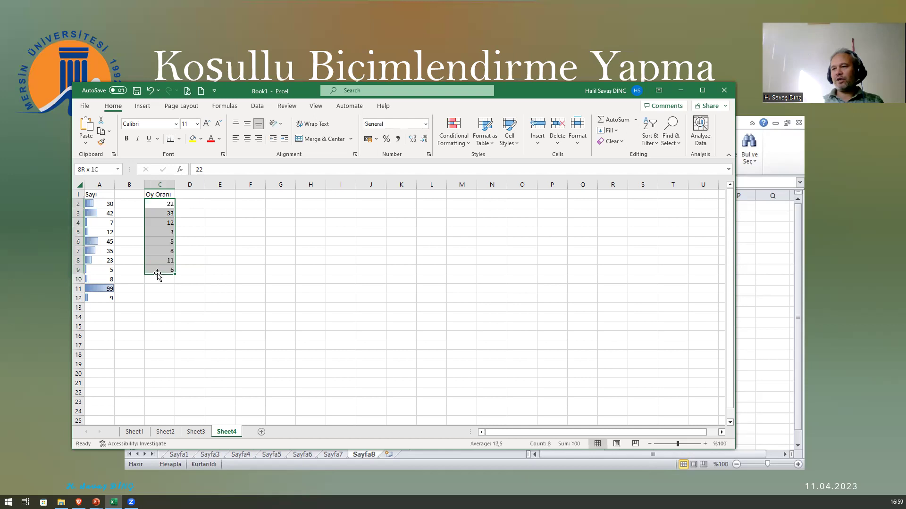
# - Apply the 5 Quarters icon set to the Oy Oranı values in C2:C9
pyautogui.click(452, 134)
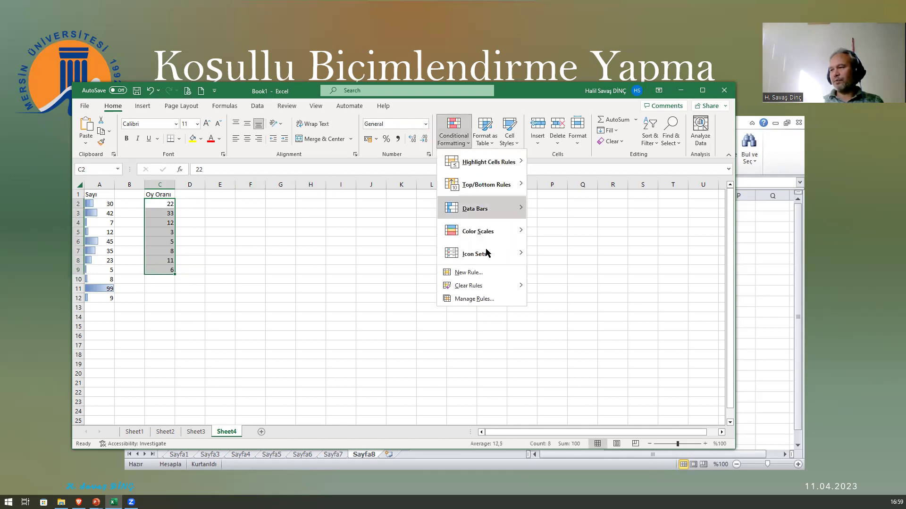
pyautogui.moveTo(474, 254)
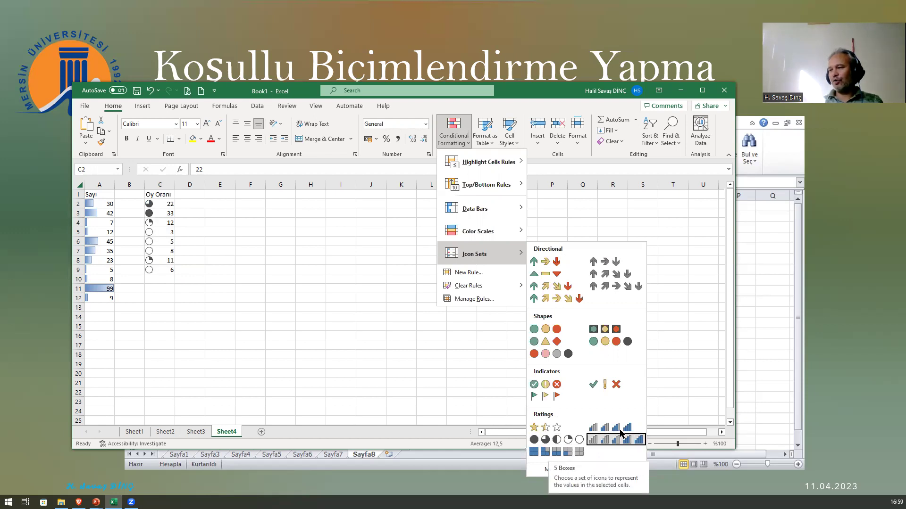
pyautogui.click(557, 439)
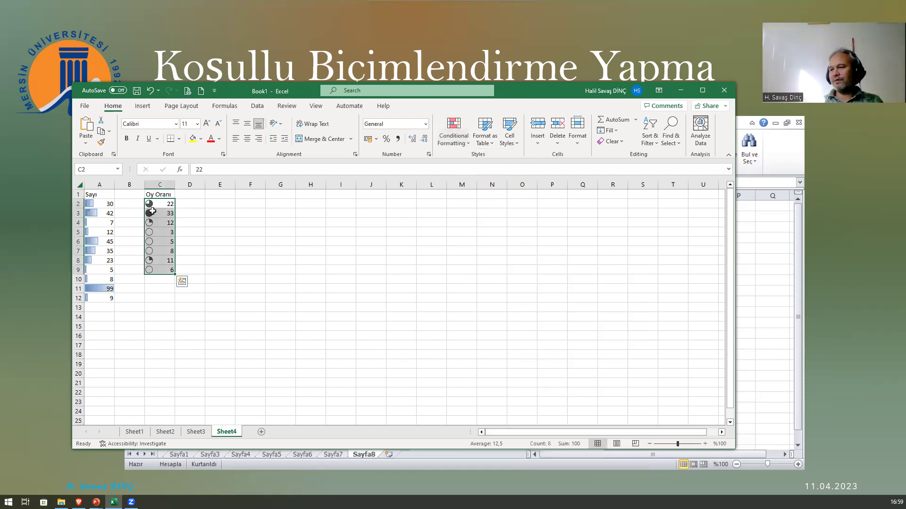
pyautogui.click(182, 283)
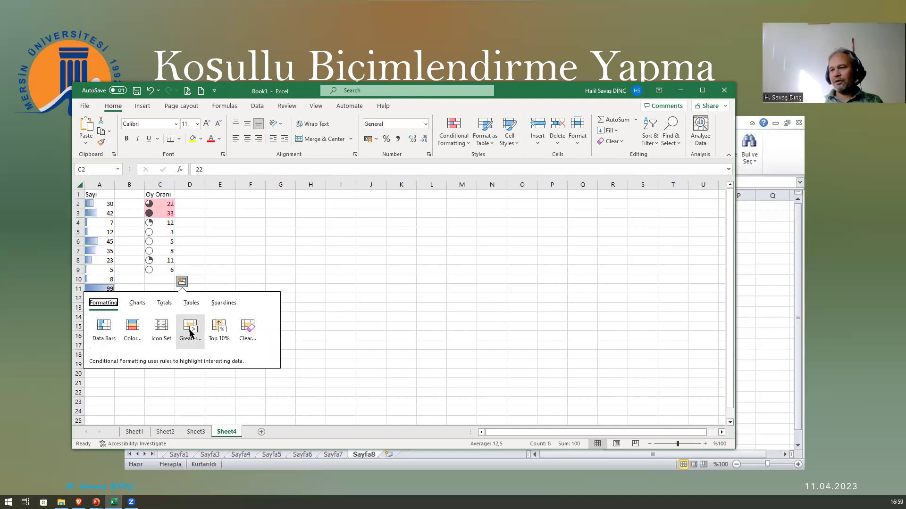
# - Clear the icon set from C2:C9 and bring up the Highlight Cells Rules choices
pyautogui.click(242, 332)
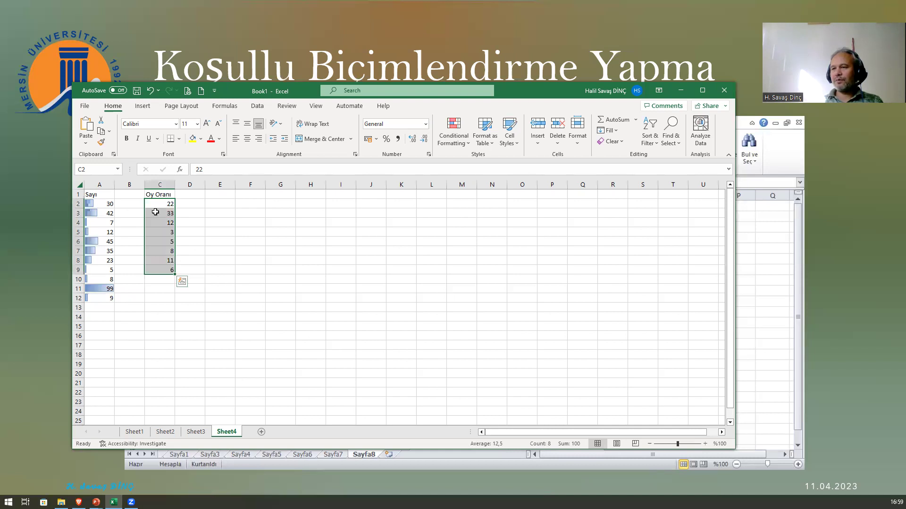
pyautogui.click(460, 141)
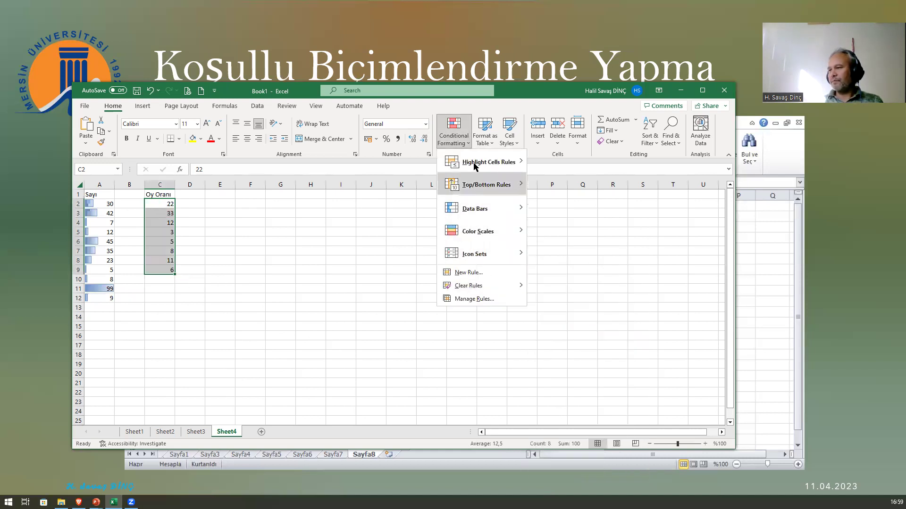
pyautogui.moveTo(487, 162)
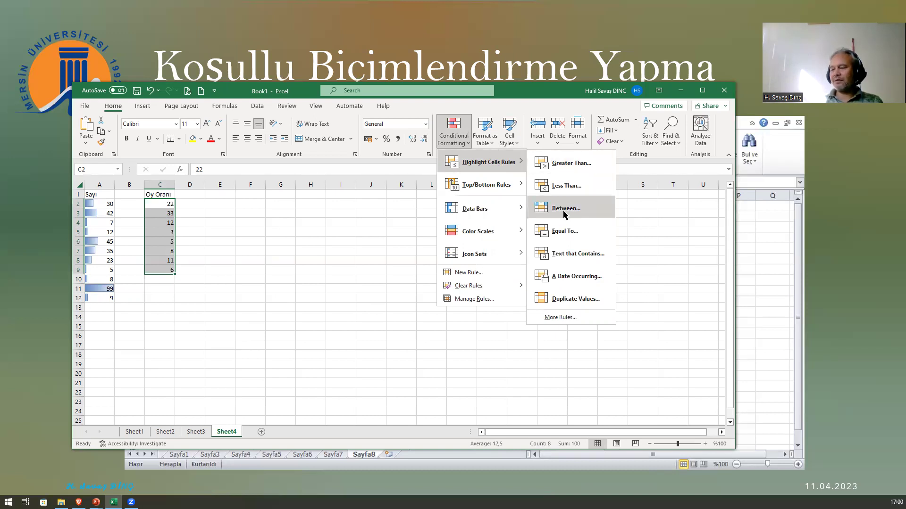
# - Add a Greater Than highlight rule with threshold 9 to the Oy Oranı values
pyautogui.click(566, 163)
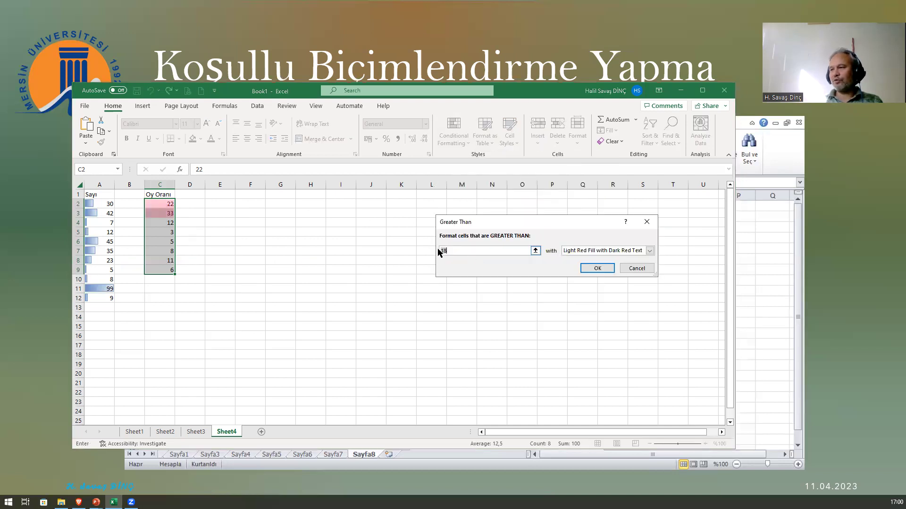
pyautogui.click(637, 268)
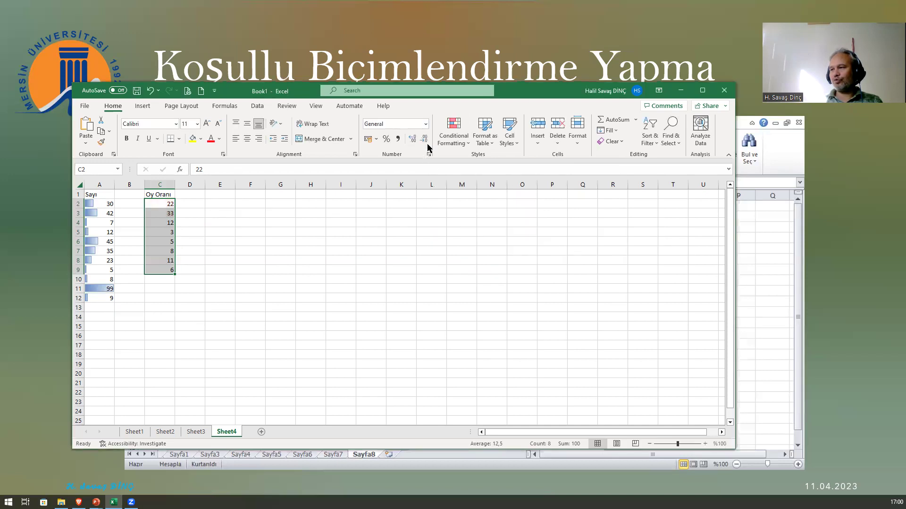
pyautogui.click(455, 139)
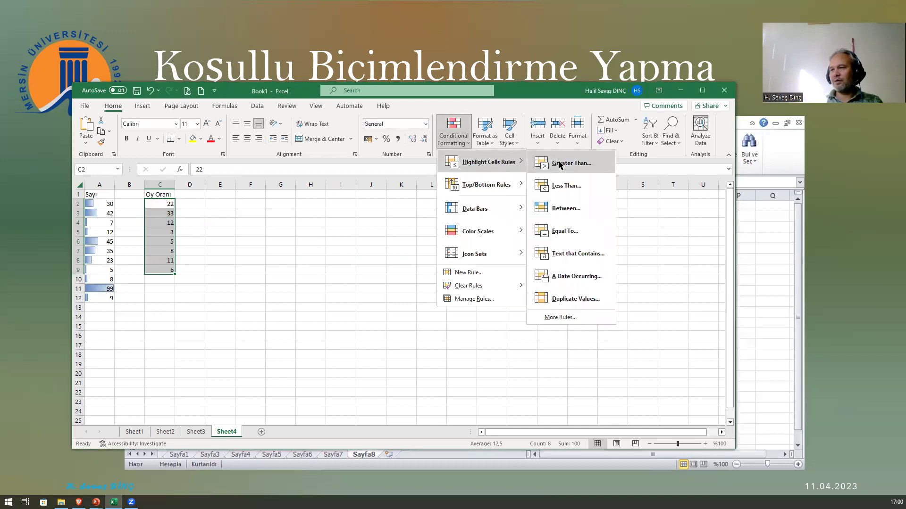
pyautogui.click(560, 163)
pyautogui.click(460, 250)
pyautogui.doubleClick(460, 250)
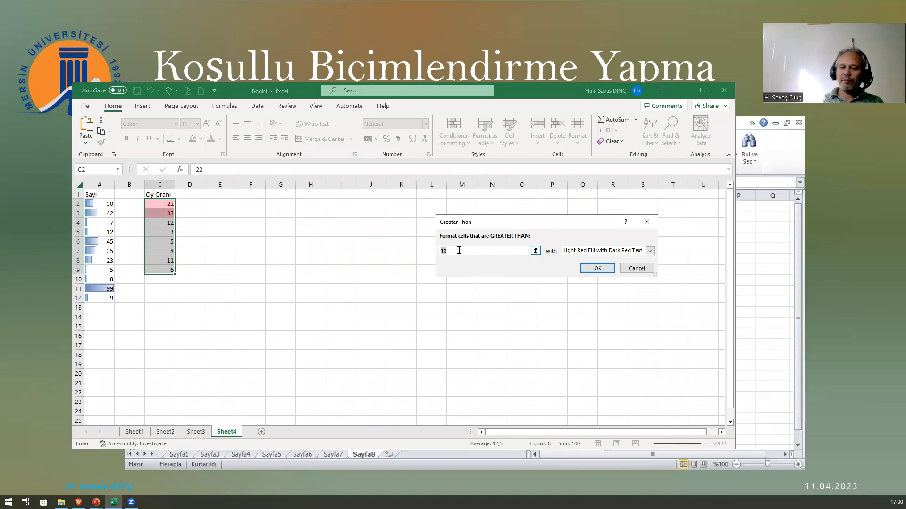
pyautogui.write('10')
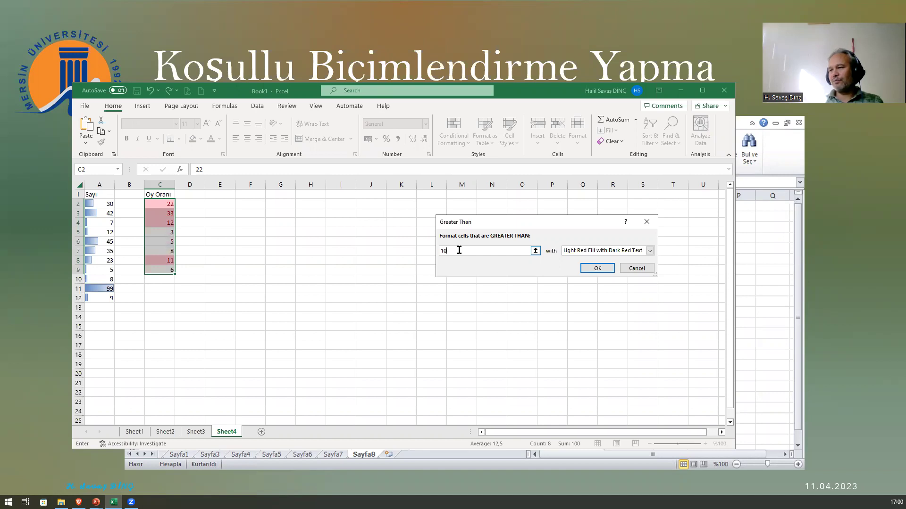
pyautogui.press('BackSpace')
pyautogui.write('=')
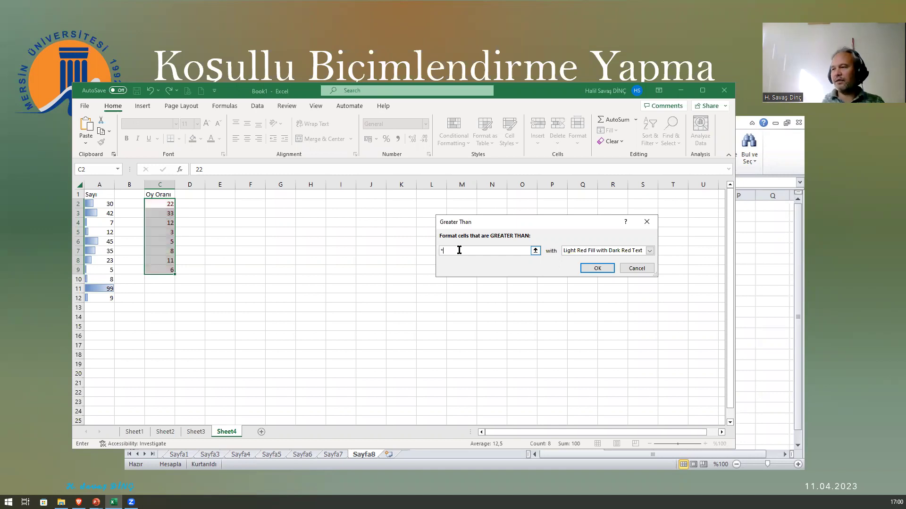
pyautogui.write('9')
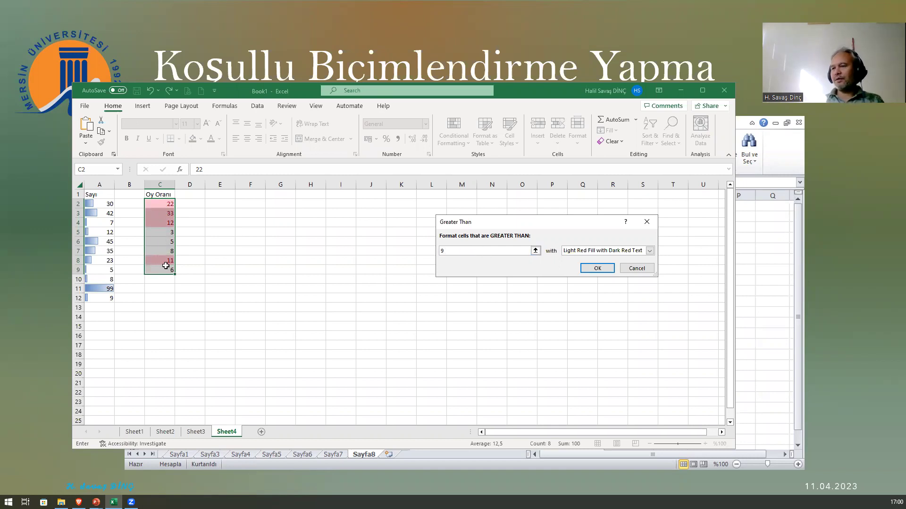
pyautogui.click(605, 270)
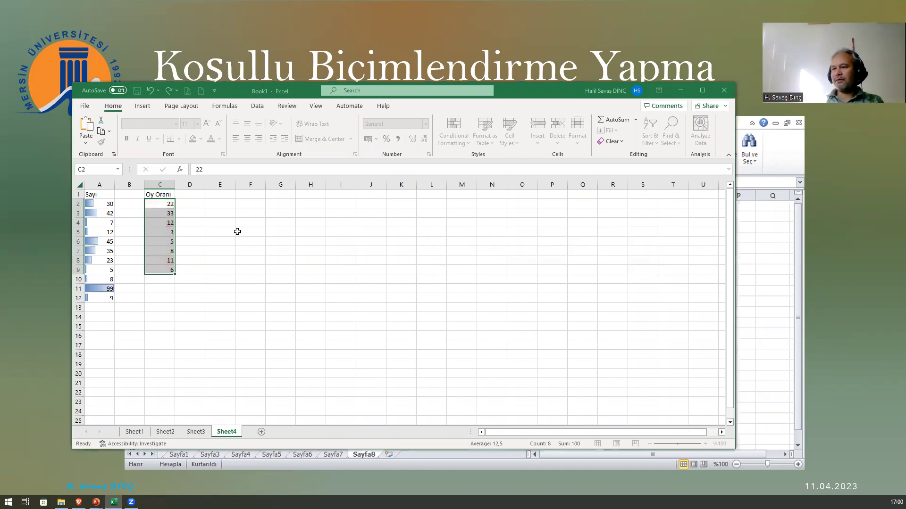
# - Deselect and inspect the highlighted Oy Oranı values, ending in cell E1
pyautogui.click(194, 241)
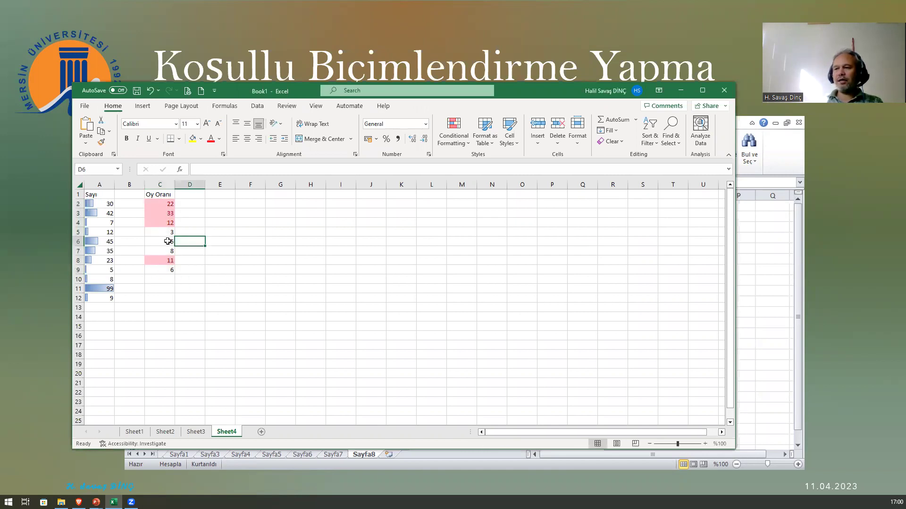
pyautogui.click(159, 205)
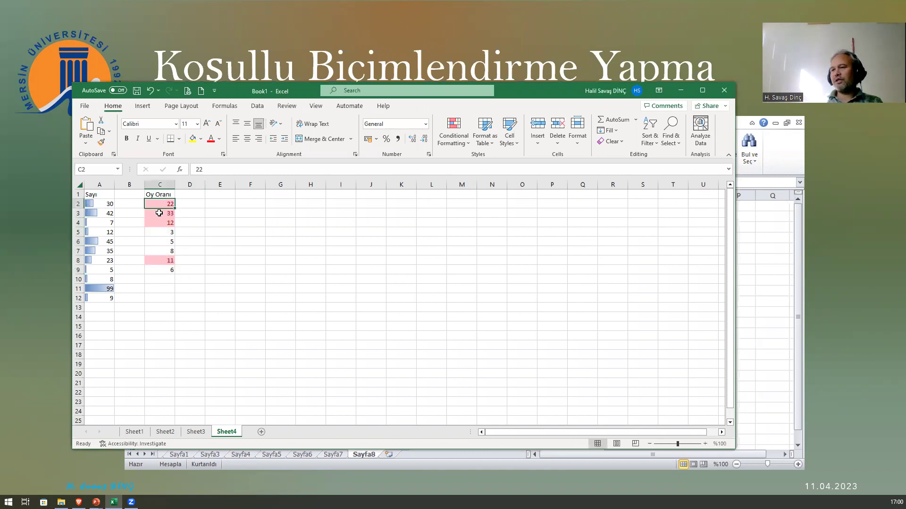
pyautogui.moveTo(160, 213); pyautogui.dragTo(160, 265)
pyautogui.click(195, 288)
pyautogui.click(161, 210)
pyautogui.click(216, 210)
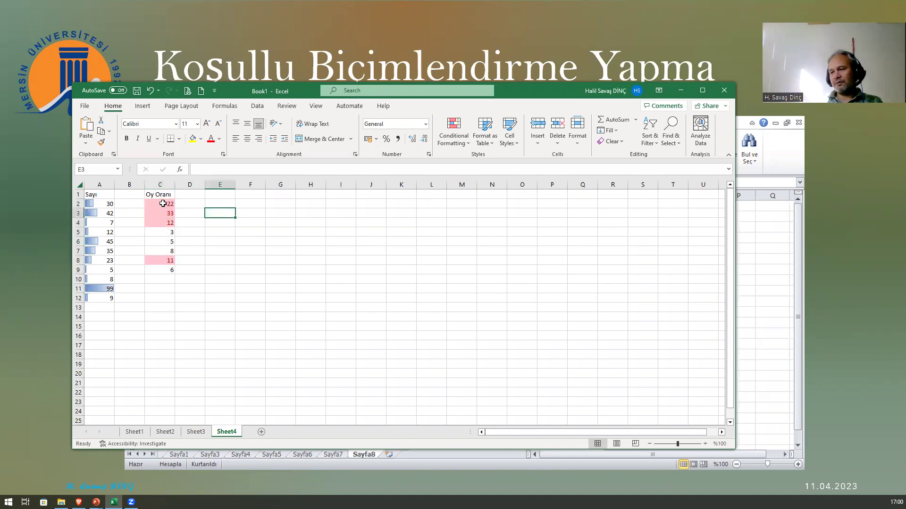
pyautogui.click(219, 193)
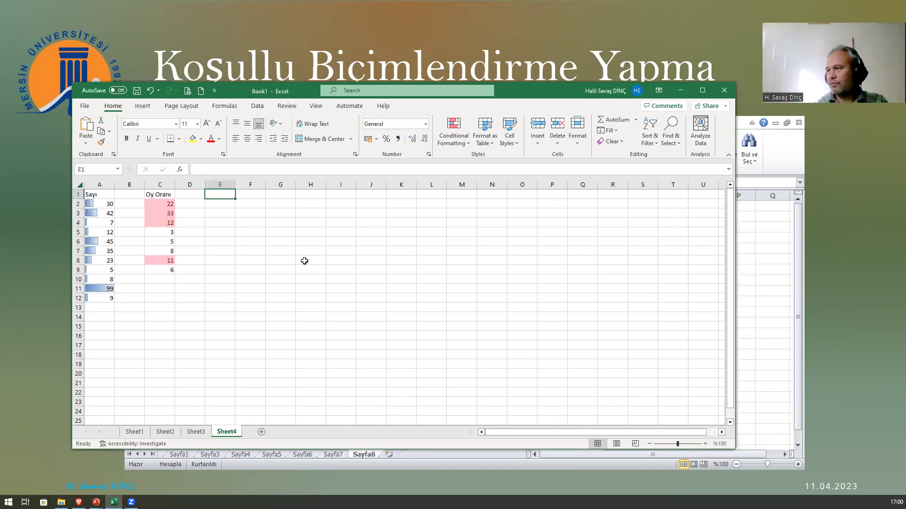
# - Type the Not header in E1 with 66, 77, 45 and 89 in E2:E5
pyautogui.write('Not')
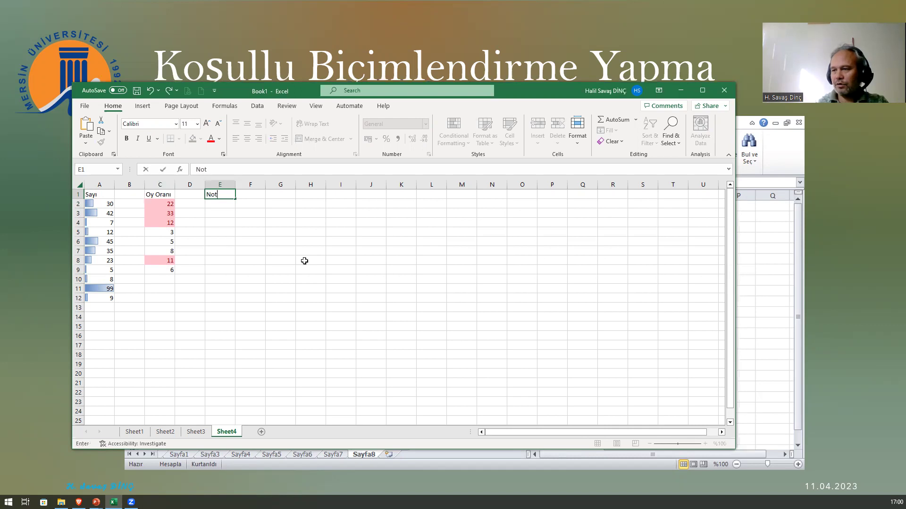
pyautogui.press('Return')
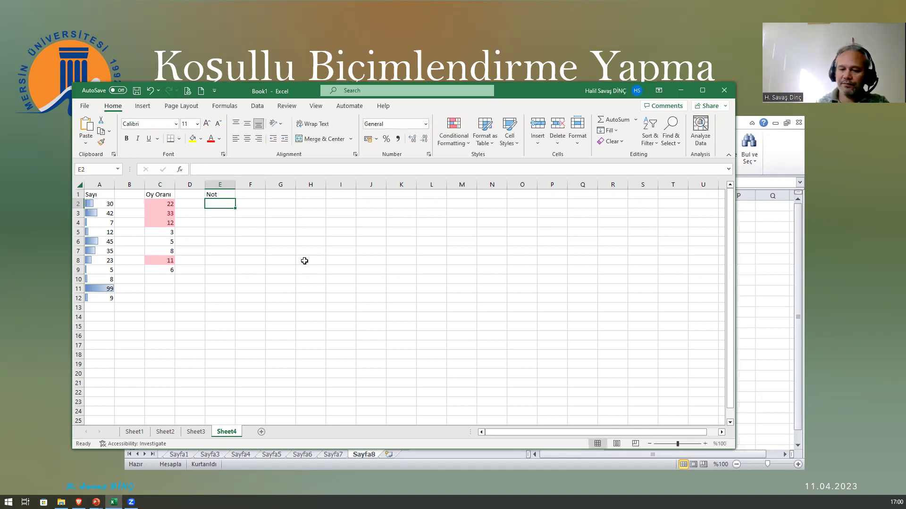
pyautogui.write('66')
pyautogui.press('Return')
pyautogui.write('77')
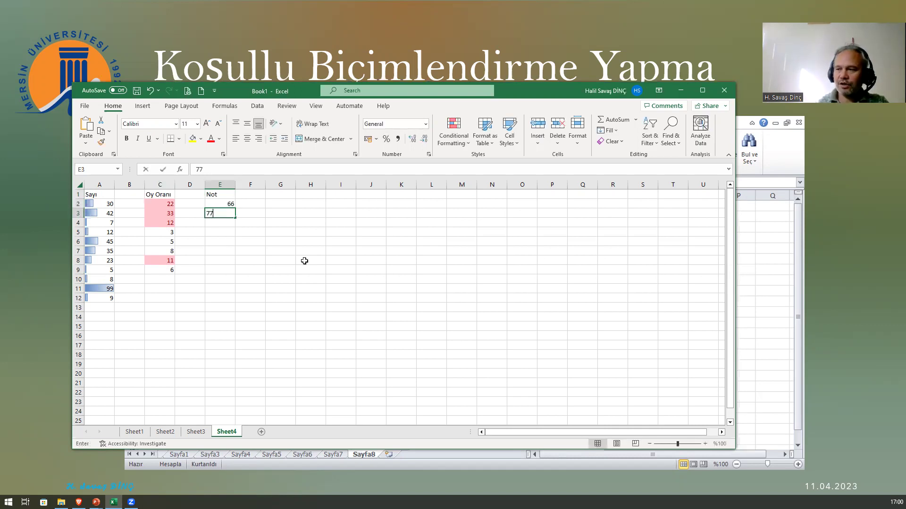
pyautogui.press('Return')
pyautogui.write('45')
pyautogui.press('Return')
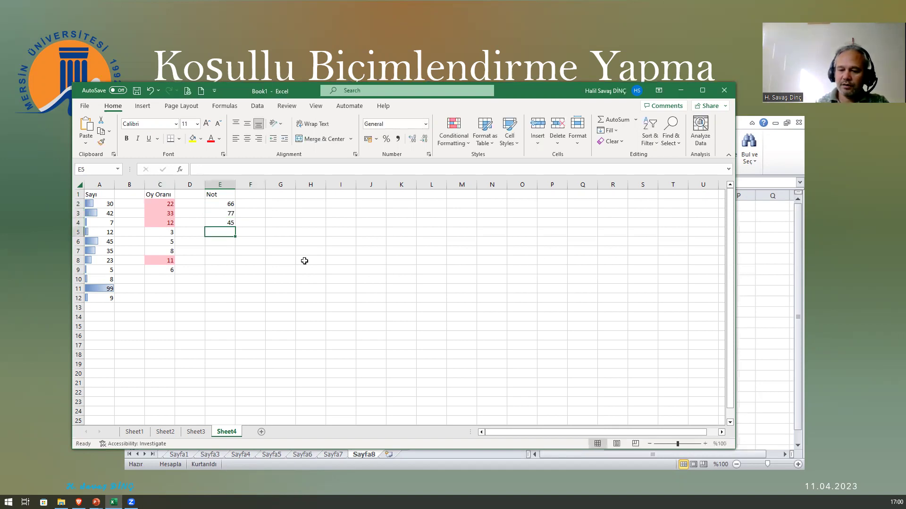
pyautogui.write('89')
pyautogui.press('Return')
# - Enter 36, 72, 23 and 16 in E6:E9, then select E2:E9
pyautogui.write('36')
pyautogui.press('Return')
pyautogui.write('72')
pyautogui.press('Return')
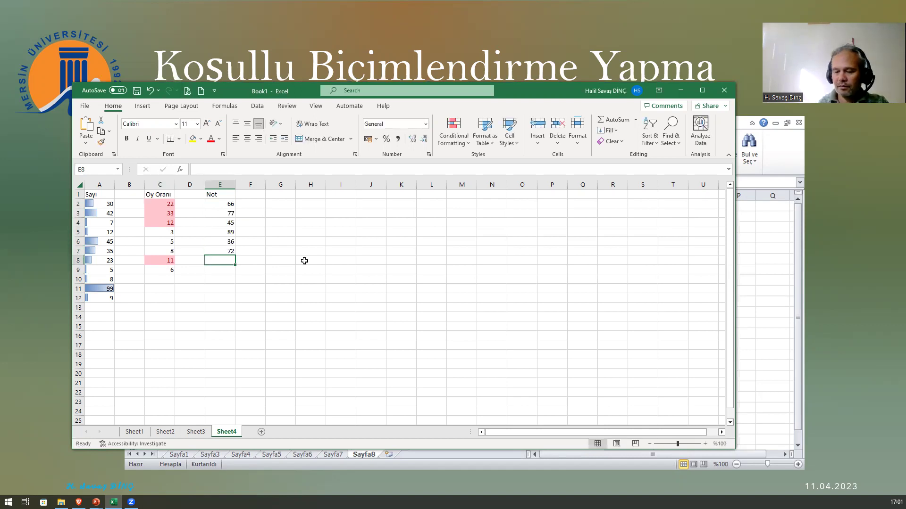
pyautogui.write('23')
pyautogui.press('Return')
pyautogui.write('16')
pyautogui.press('Return')
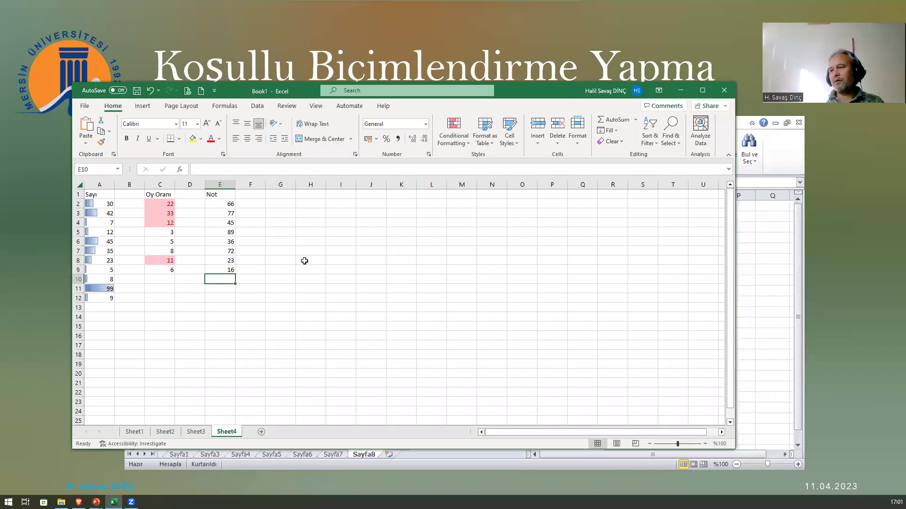
pyautogui.moveTo(219, 205); pyautogui.dragTo(221, 270)
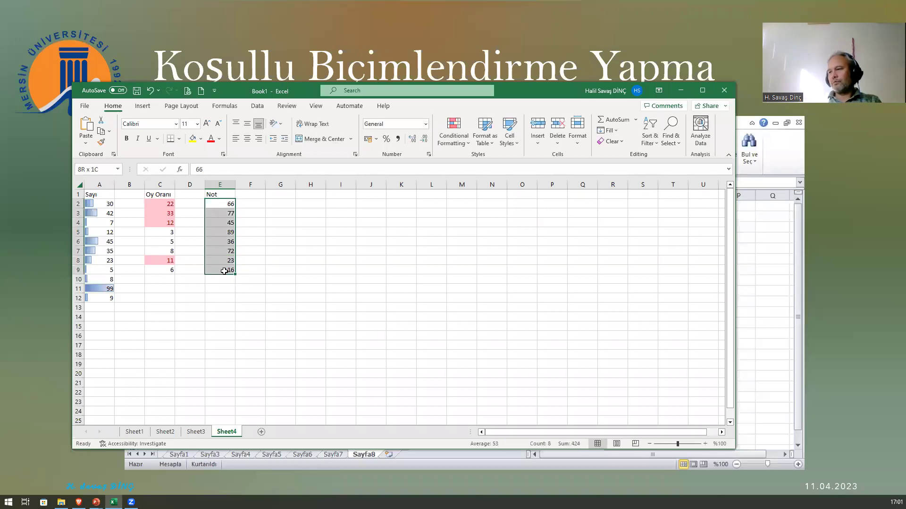
# - Highlight Not values less than 50 with the default light red fill
pyautogui.click(454, 142)
pyautogui.moveTo(488, 162)
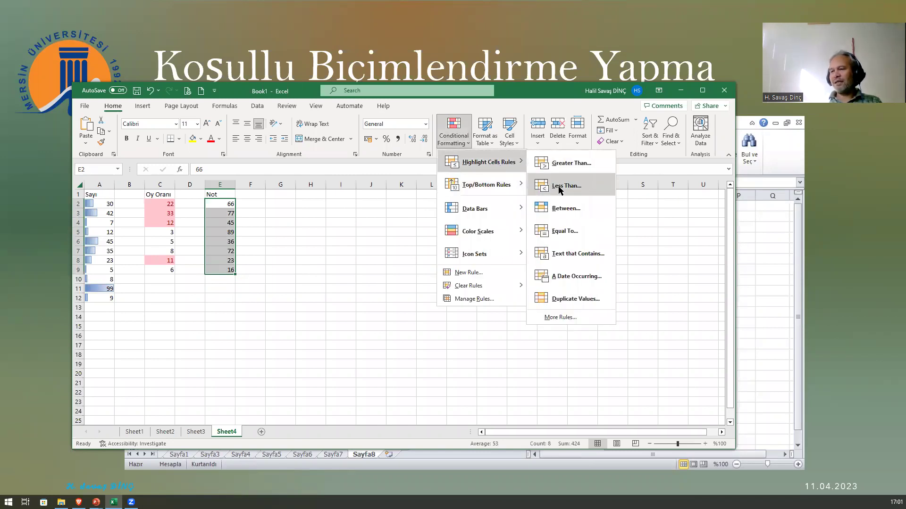
pyautogui.click(561, 187)
pyautogui.write('50')
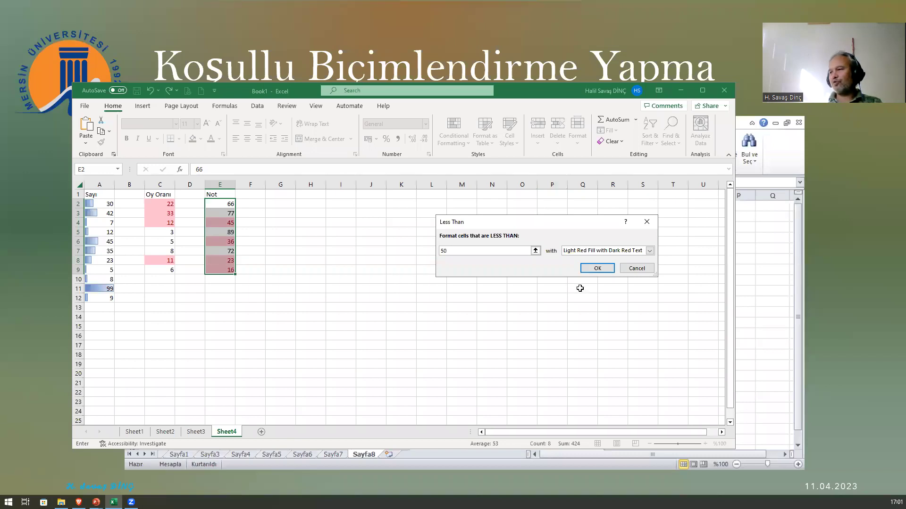
pyautogui.click(597, 268)
pyautogui.click(304, 260)
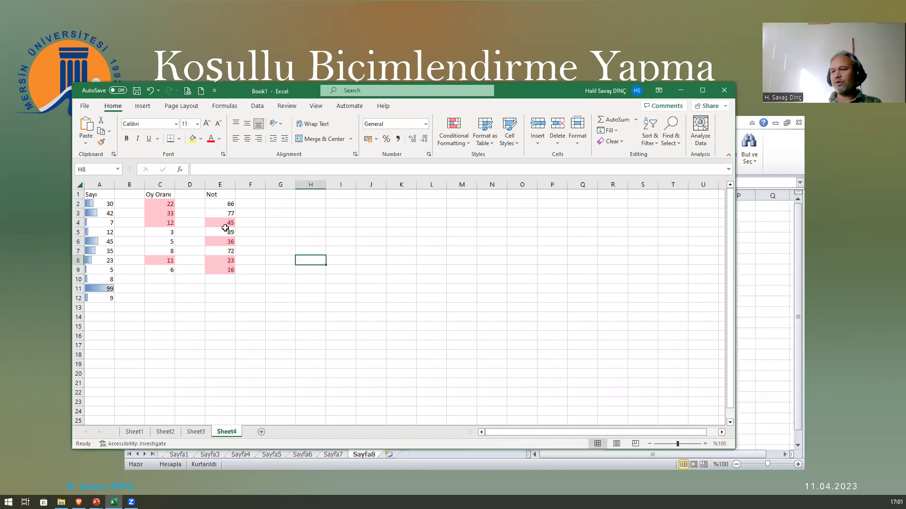
# - Test the rule by changing E4 to 49, then 50, then back to 49
pyautogui.click(224, 225)
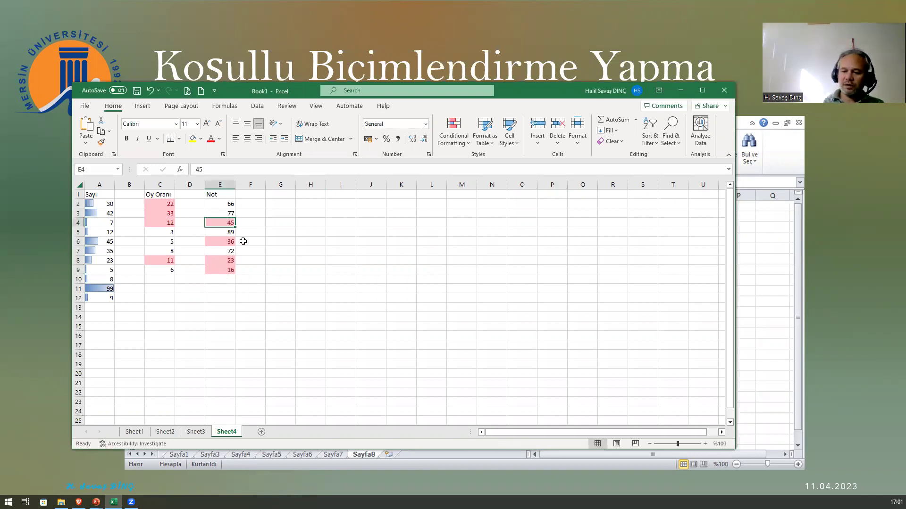
pyautogui.write('49')
pyautogui.press('Return')
pyautogui.press('Up')
pyautogui.write('50')
pyautogui.press('Return')
pyautogui.press('Up')
pyautogui.write('49')
pyautogui.press('Return')
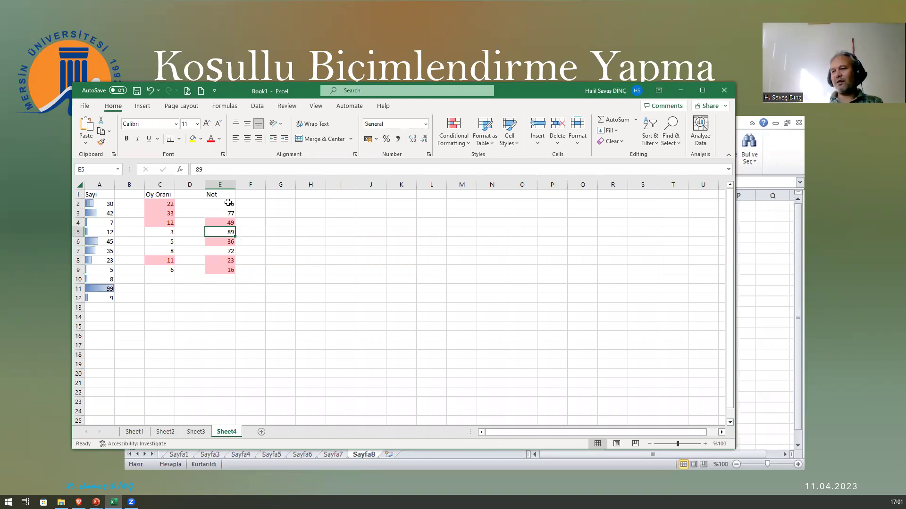
pyautogui.moveTo(219, 204); pyautogui.dragTo(224, 265)
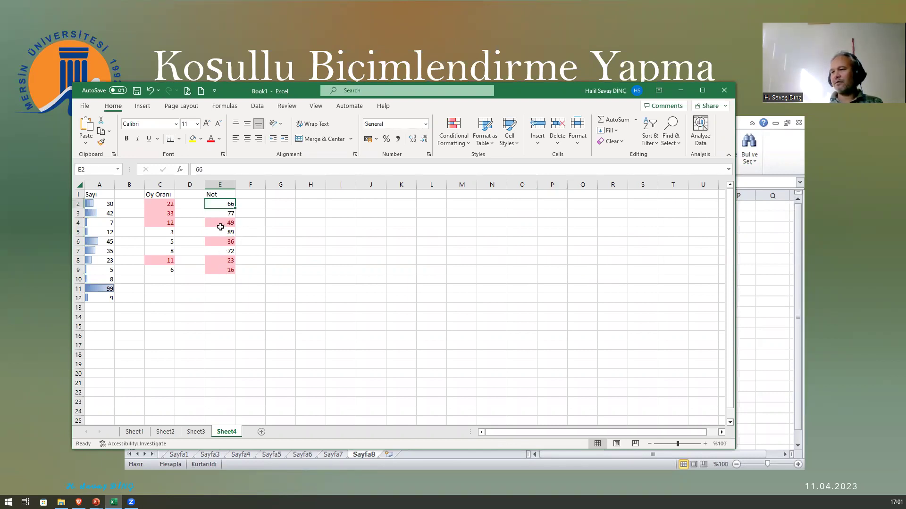
pyautogui.click(224, 287)
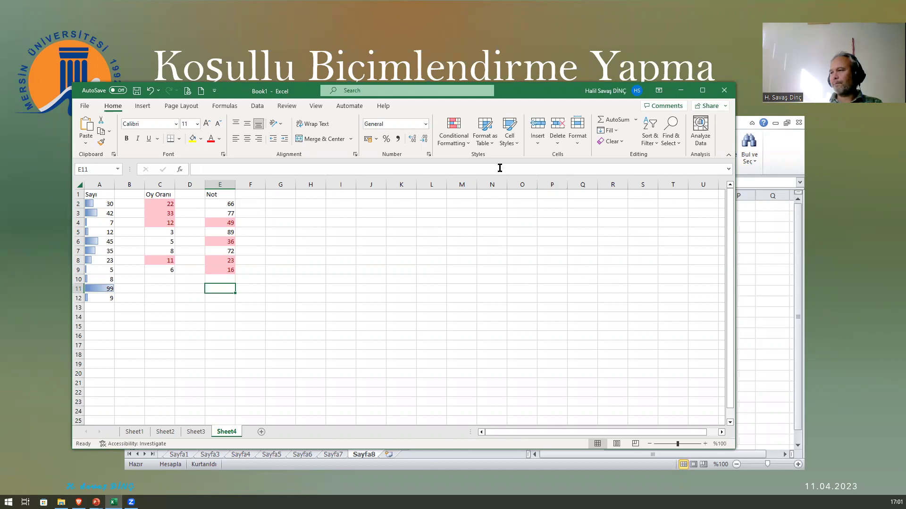
pyautogui.click(215, 203)
pyautogui.click(314, 192)
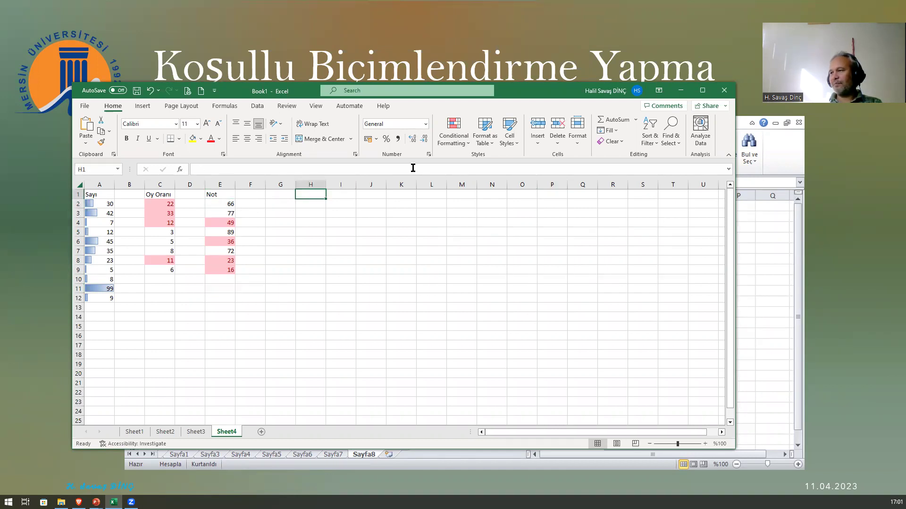
pyautogui.click(460, 142)
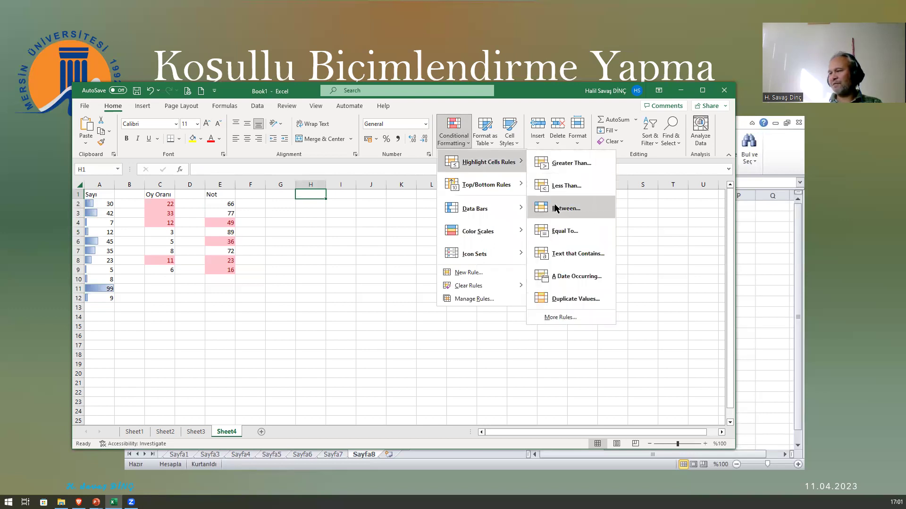
pyautogui.press('Escape')
pyautogui.press('Escape')
pyautogui.click(272, 196)
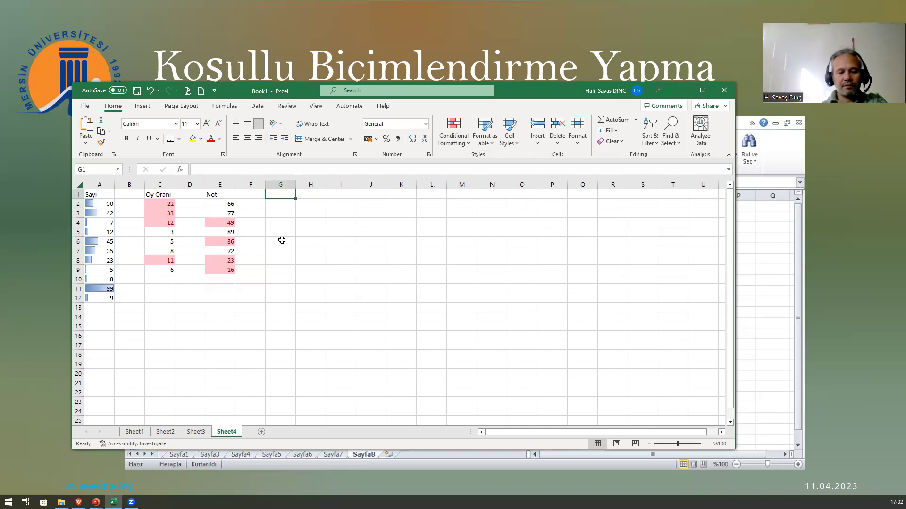
# - Enter the header Aktivite in G1
pyautogui.write('H')
pyautogui.press('BackSpace')
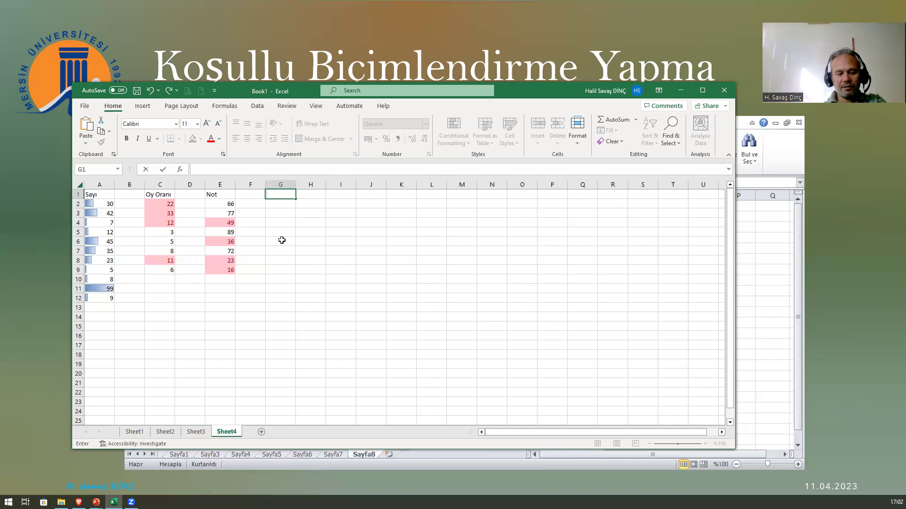
pyautogui.write('K')
pyautogui.press('BackSpace')
pyautogui.write('Spo')
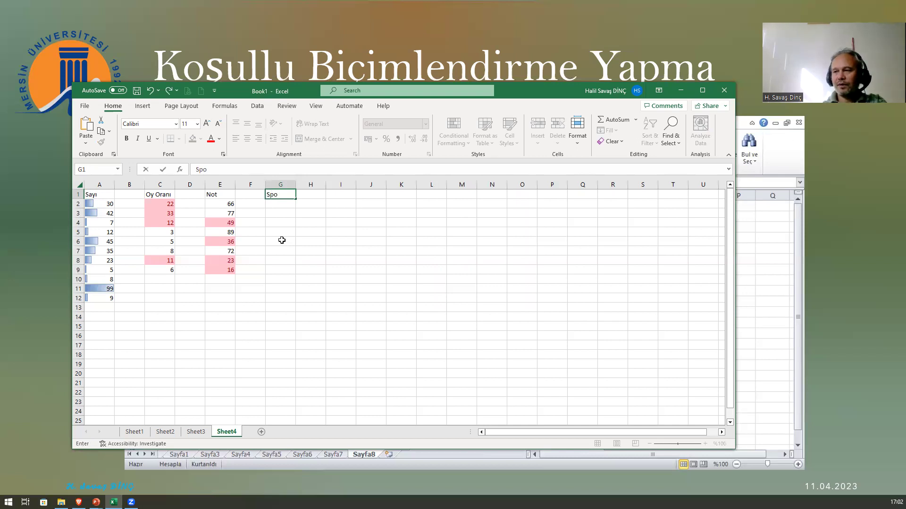
pyautogui.press('BackSpace')
pyautogui.press('BackSpace')
pyautogui.write('Sp')
pyautogui.press('BackSpace')
pyautogui.press('BackSpace')
pyautogui.write('A')
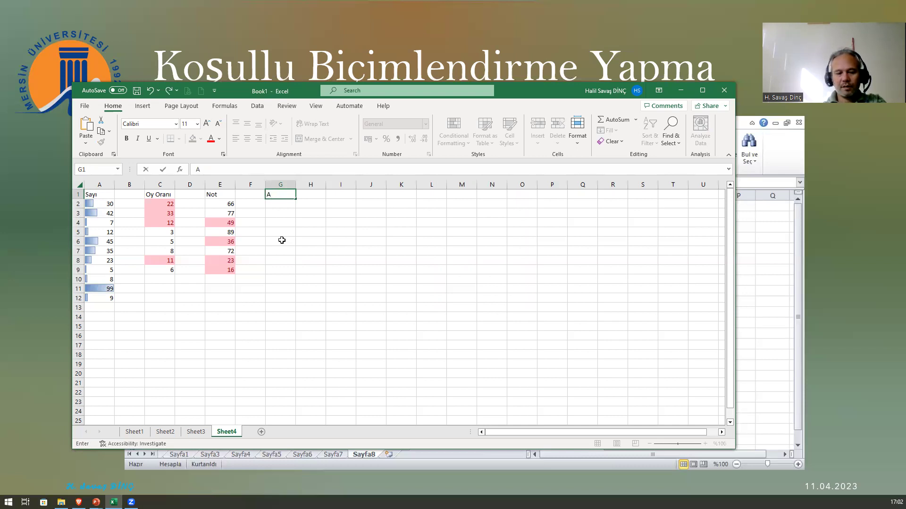
pyautogui.write('ktiiv')
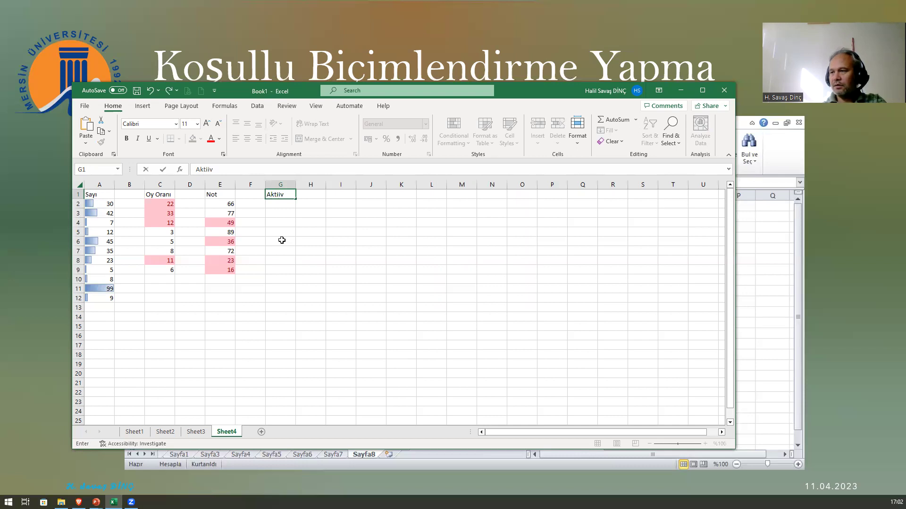
pyautogui.press('BackSpace')
pyautogui.press('BackSpace')
pyautogui.write('vite')
pyautogui.press('Return')
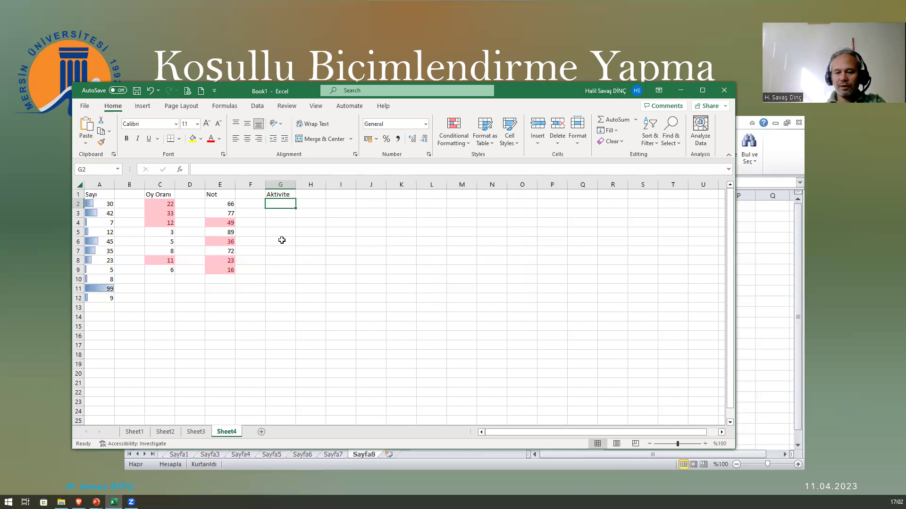
# - Enter 10, 60, 45, 75, 30, 5 and 125 down G2:G8
pyautogui.write('10')
pyautogui.press('Return')
pyautogui.write('60')
pyautogui.press('Return')
pyautogui.write('45')
pyautogui.press('Return')
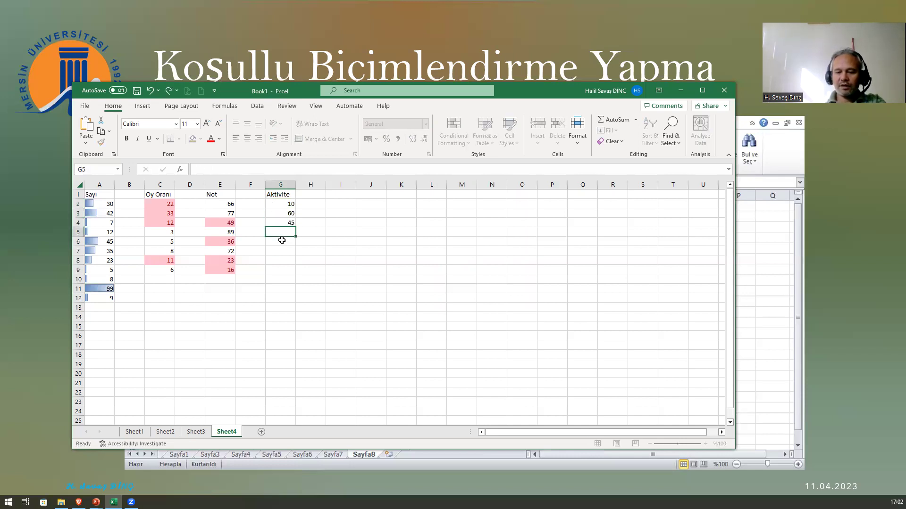
pyautogui.write('75')
pyautogui.press('Return')
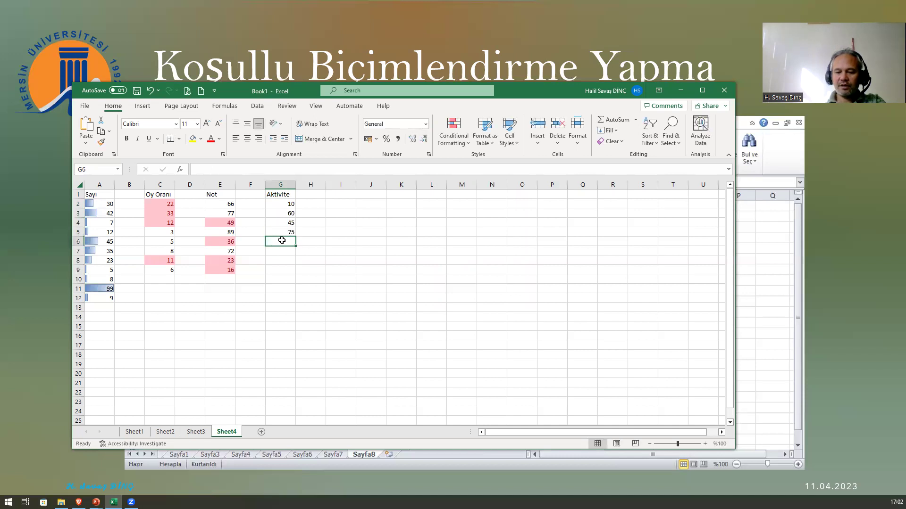
pyautogui.write('30')
pyautogui.press('Return')
pyautogui.write('4')
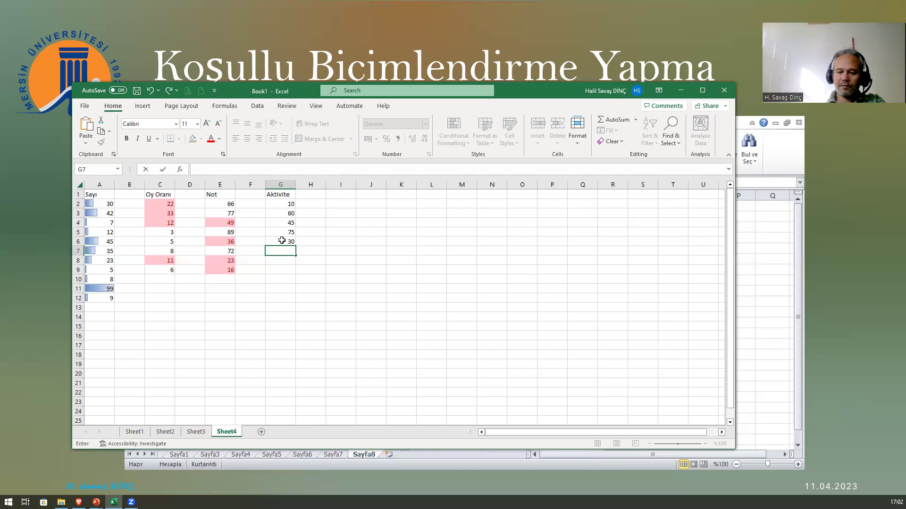
pyautogui.write('5')
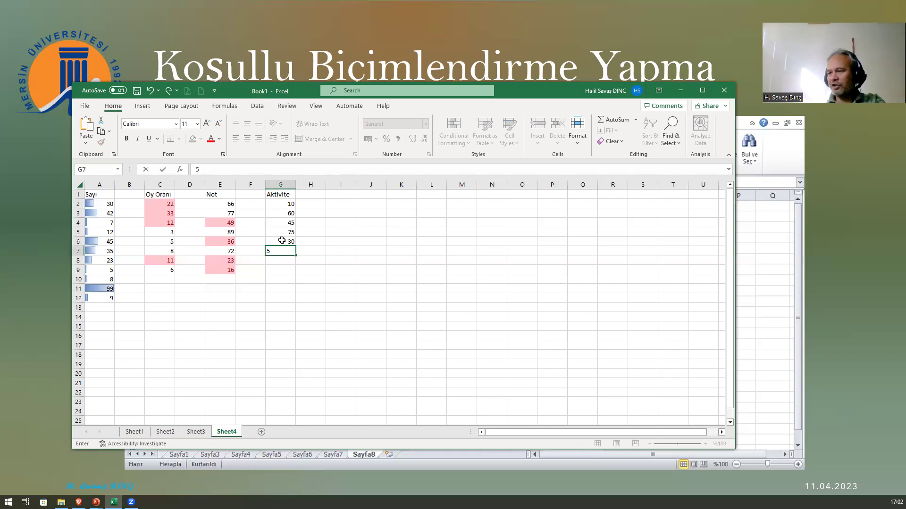
pyautogui.press('Return')
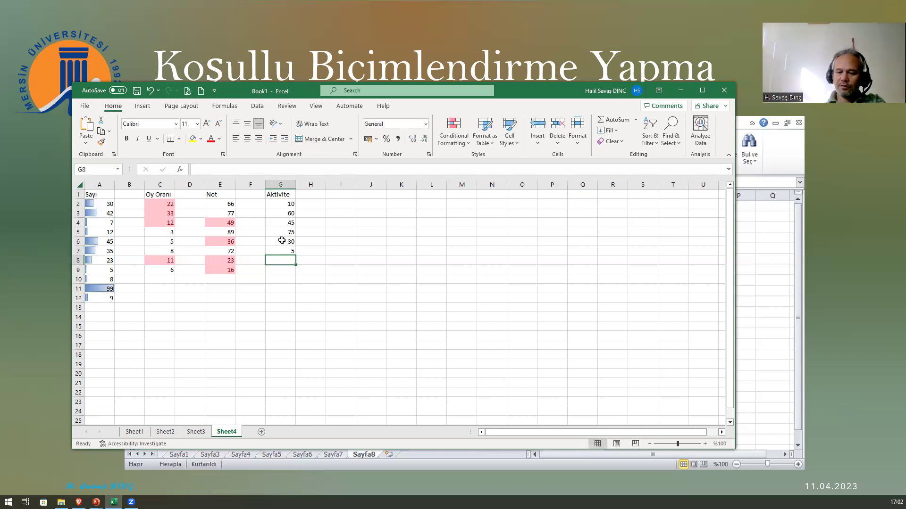
pyautogui.write('125')
pyautogui.press('Return')
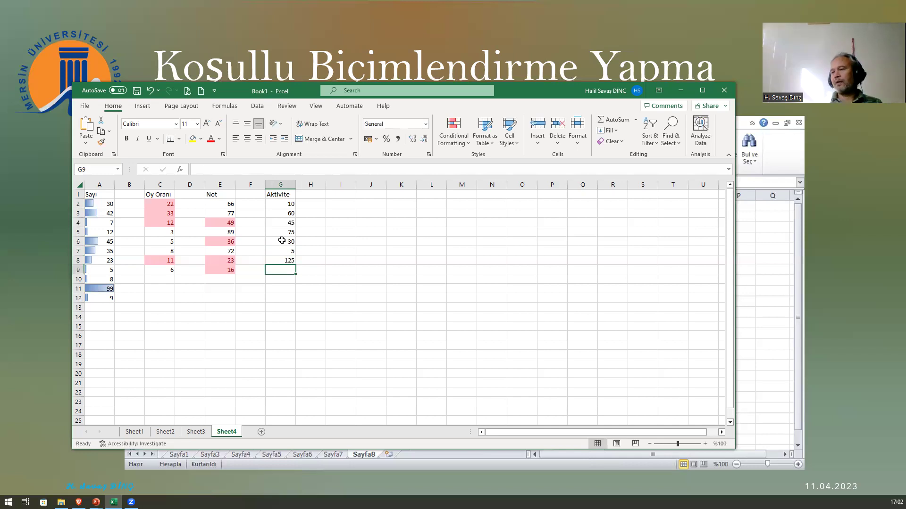
# - Start a Between highlight rule on G2:G8 with the upper limit set to 70
pyautogui.moveTo(281, 204); pyautogui.dragTo(286, 259)
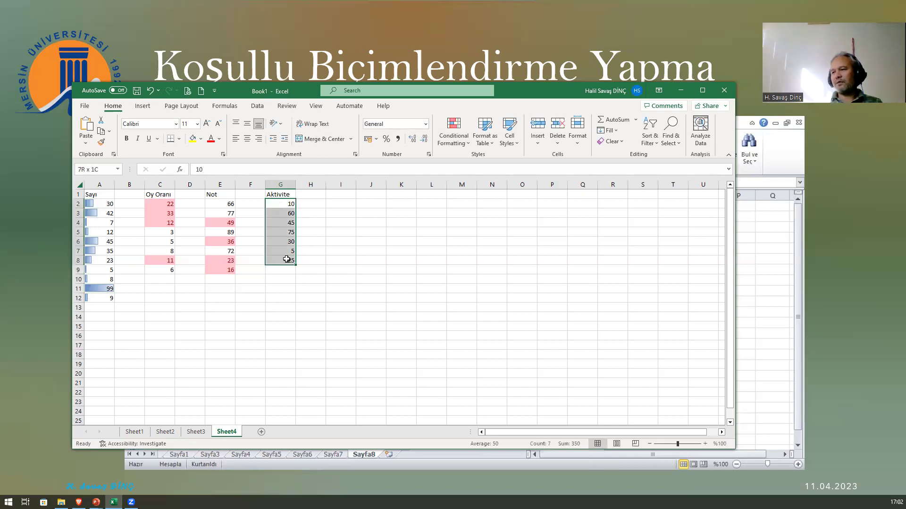
pyautogui.click(447, 144)
pyautogui.moveTo(487, 162)
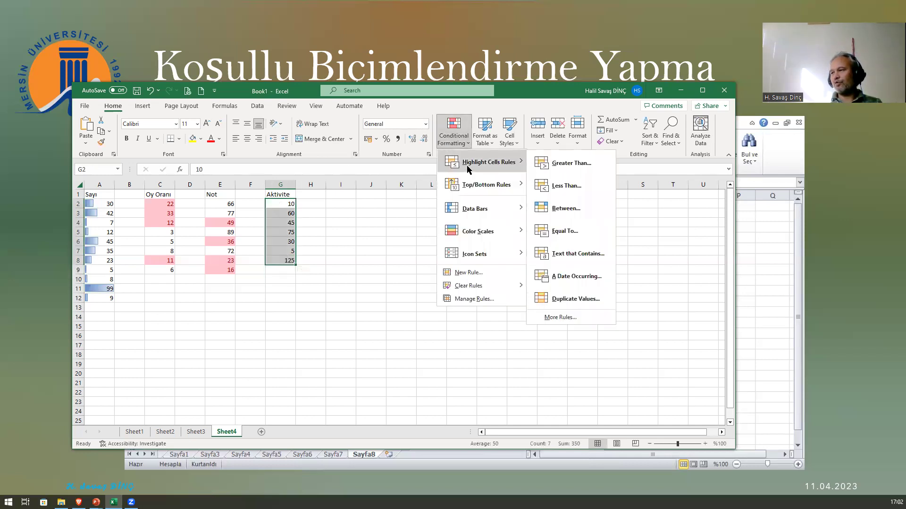
pyautogui.click(565, 208)
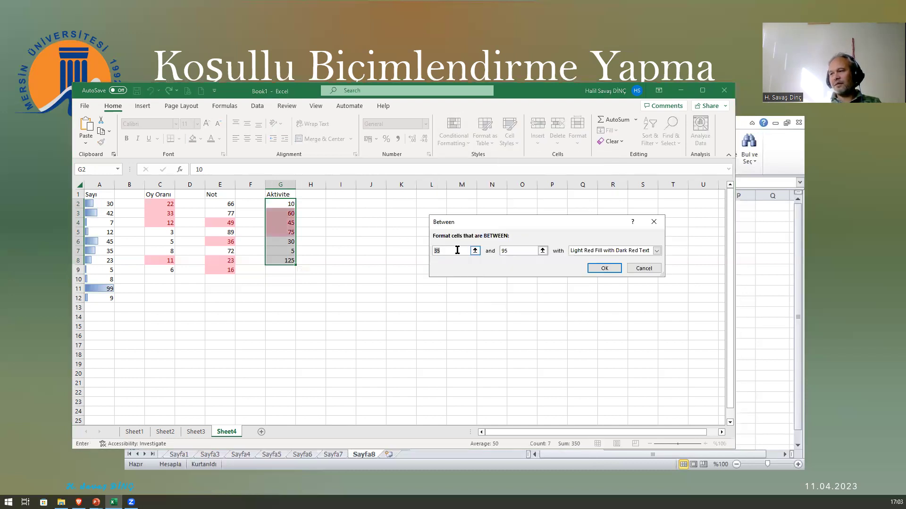
pyautogui.click(508, 250)
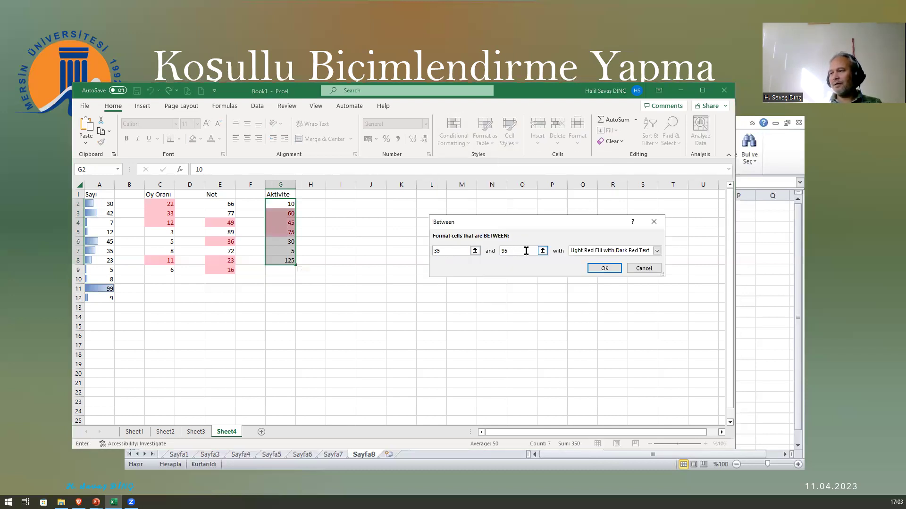
pyautogui.click(446, 250)
pyautogui.click(516, 250)
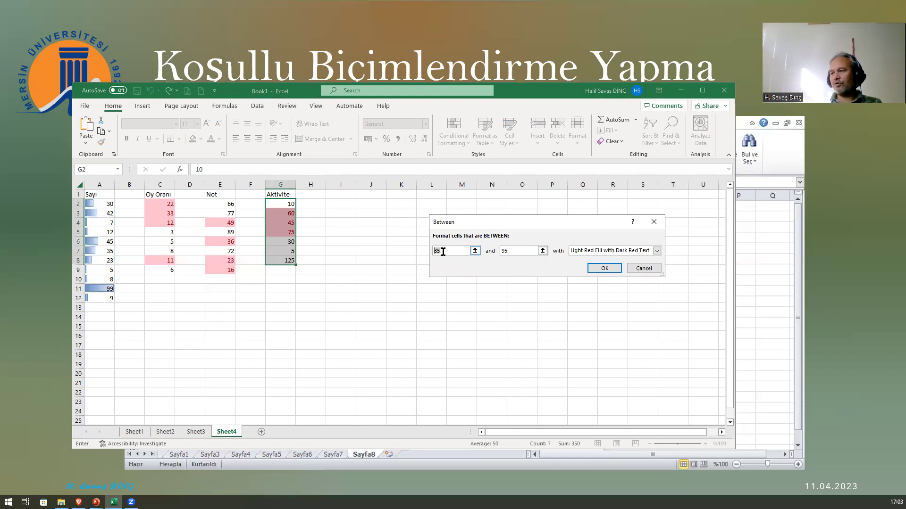
pyautogui.moveTo(453, 251); pyautogui.dragTo(419, 251)
pyautogui.press('Right')
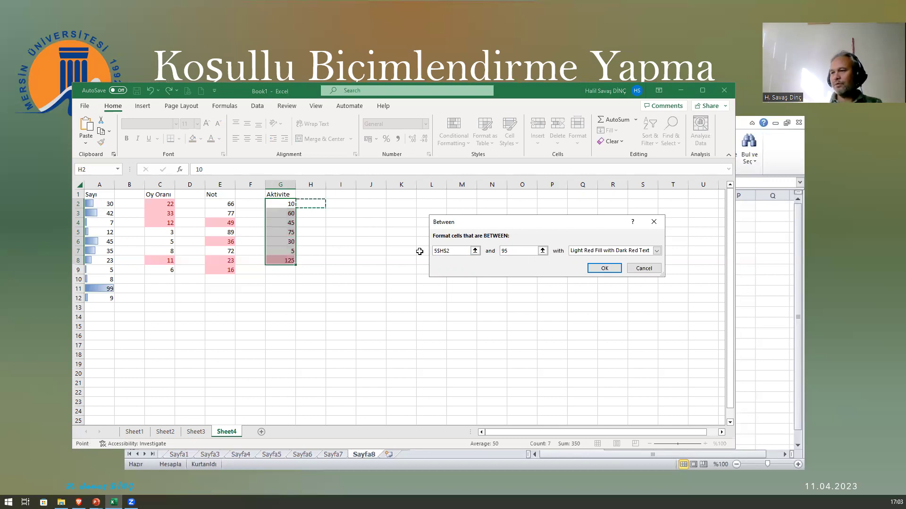
pyautogui.moveTo(460, 250); pyautogui.dragTo(433, 252)
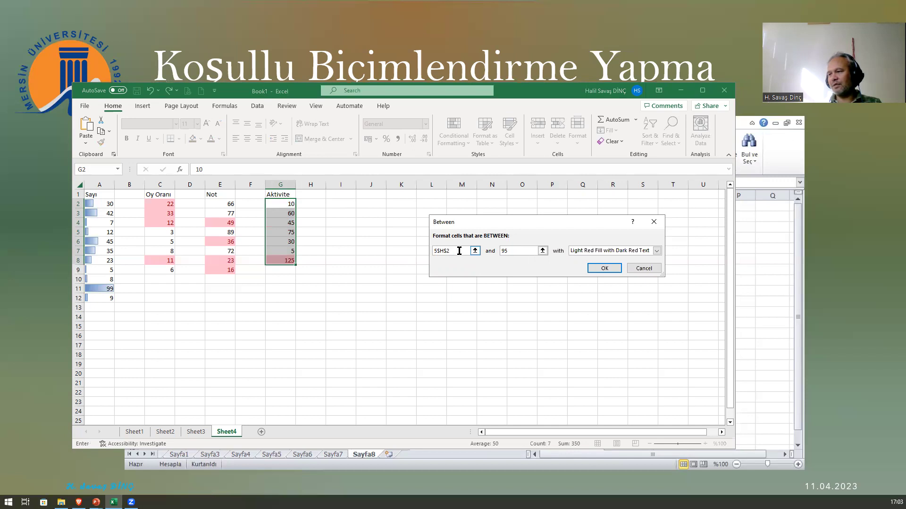
pyautogui.write('5')
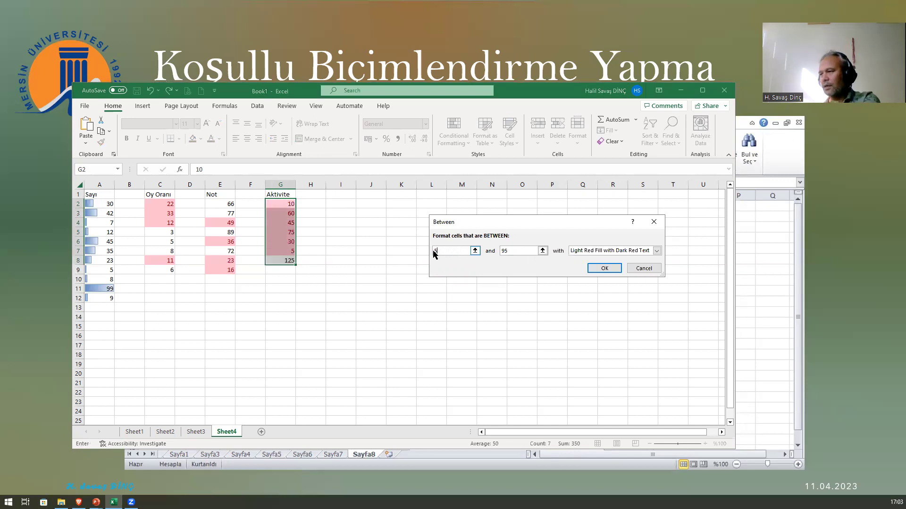
pyautogui.write('0')
pyautogui.click(505, 251)
pyautogui.moveTo(517, 251); pyautogui.dragTo(495, 253)
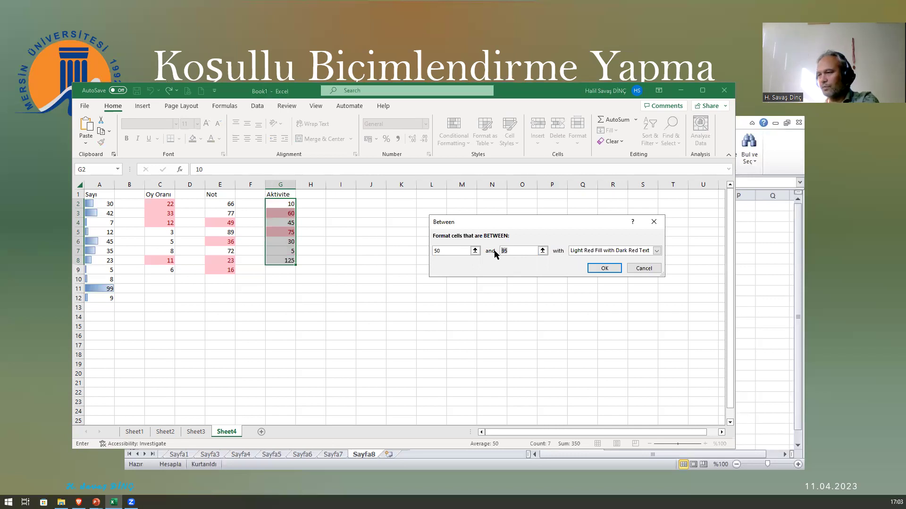
pyautogui.write('70')
# - Choose Red Text, change the lower limit to 20, and apply the rule
pyautogui.click(619, 251)
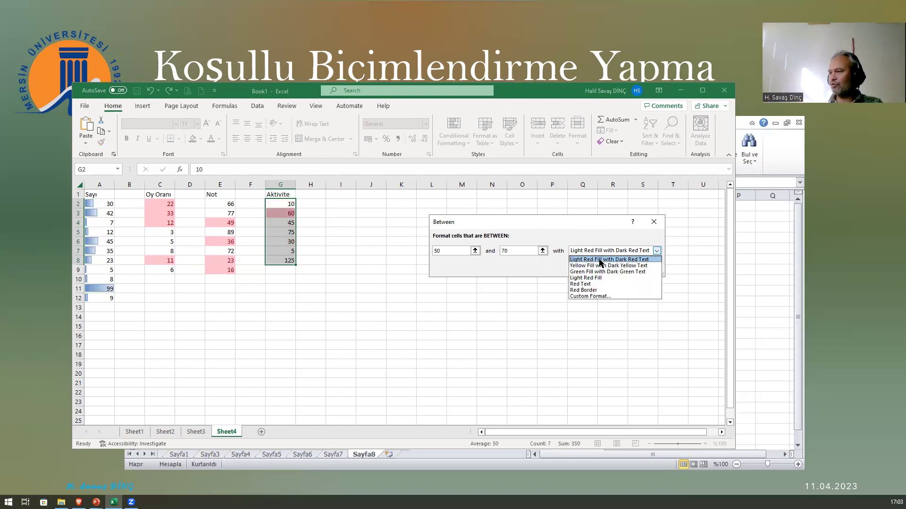
pyautogui.click(586, 290)
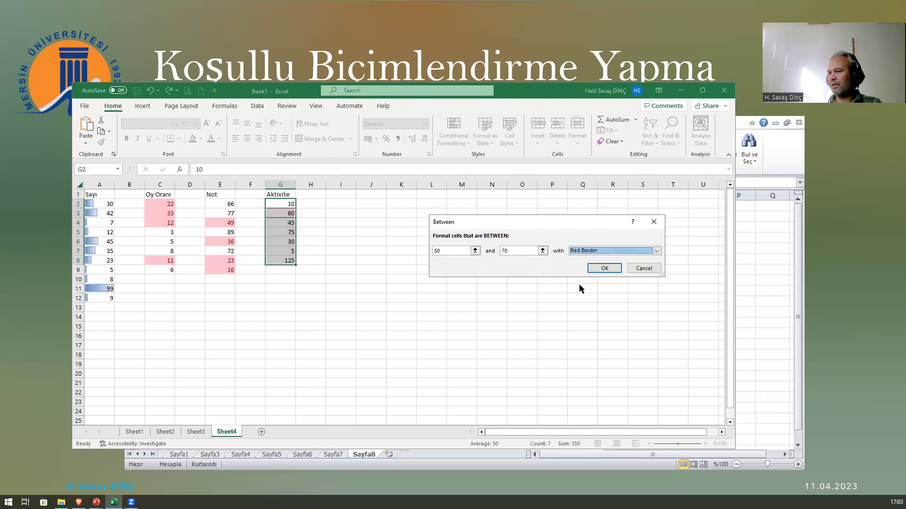
pyautogui.click(597, 250)
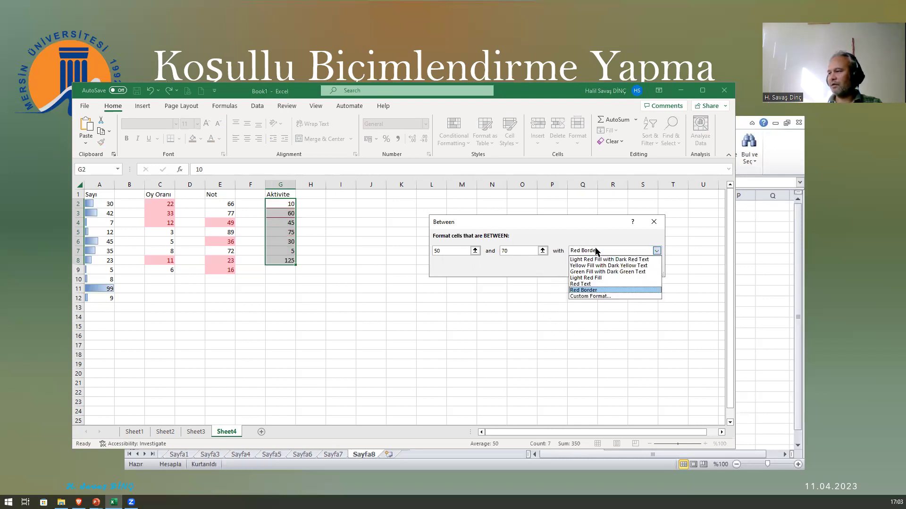
pyautogui.click(588, 285)
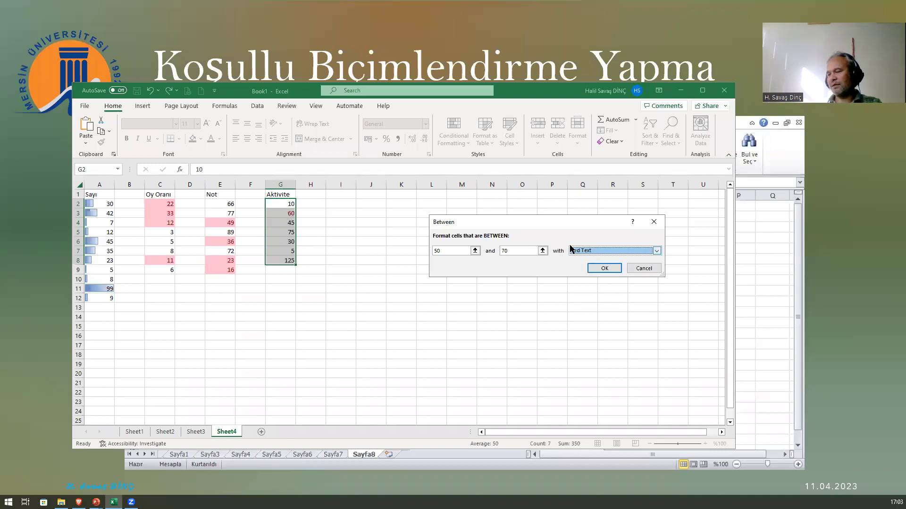
pyautogui.doubleClick(451, 252)
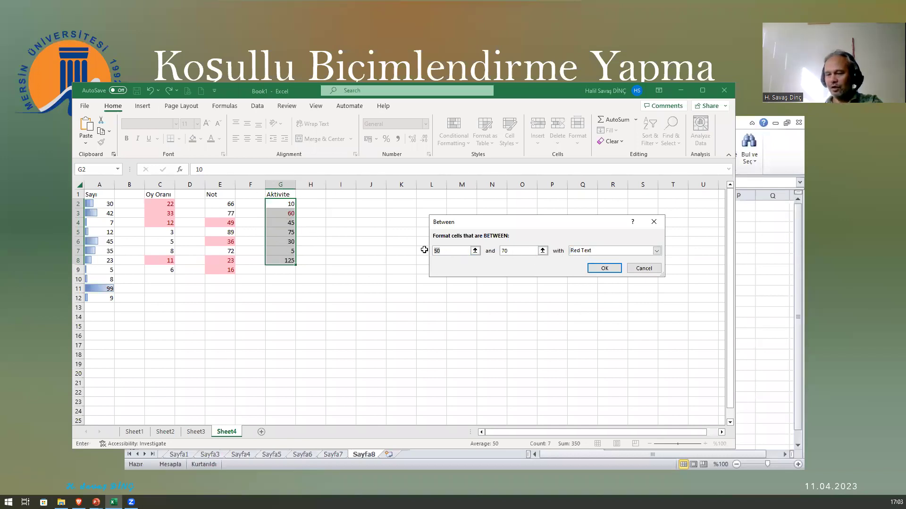
pyautogui.write('20')
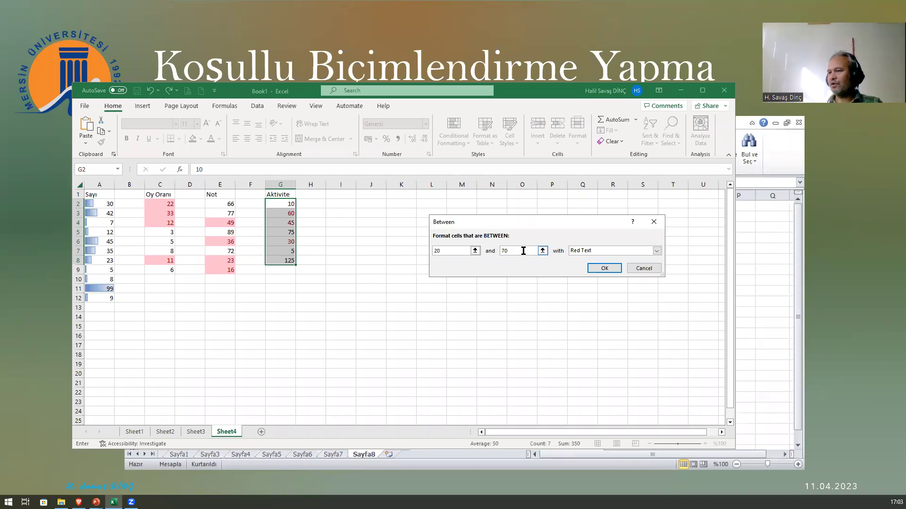
pyautogui.click(604, 268)
pyautogui.click(359, 269)
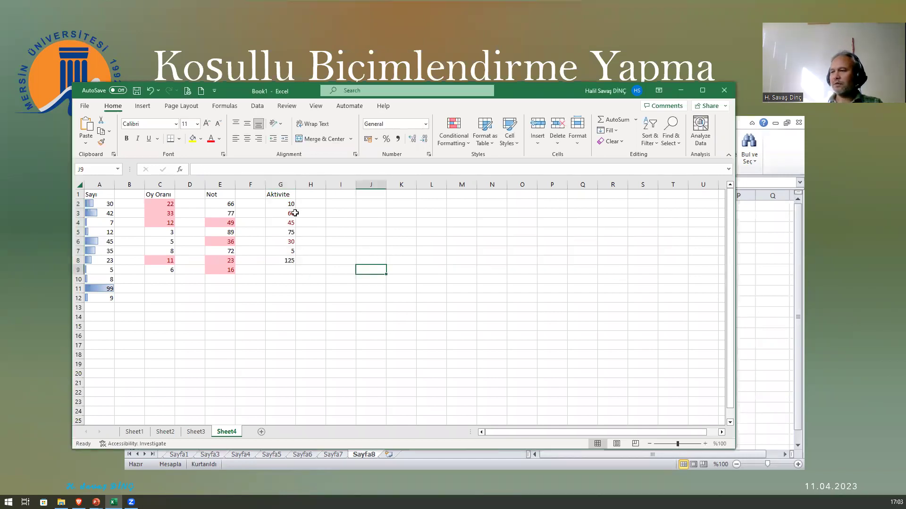
pyautogui.press('ctrl')
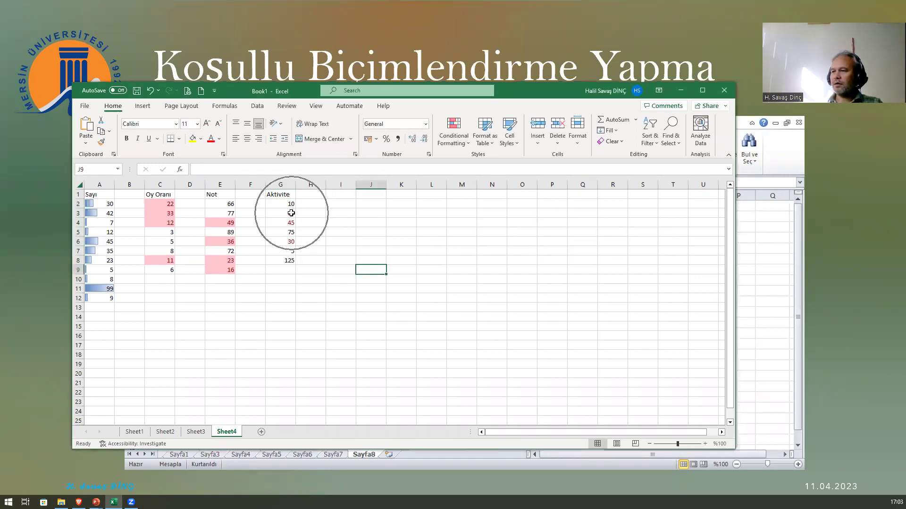
pyautogui.press('ctrl')
pyautogui.press('ctrl')
pyautogui.press('ctrl')
pyautogui.press('ctrl')
pyautogui.press('ctrl')
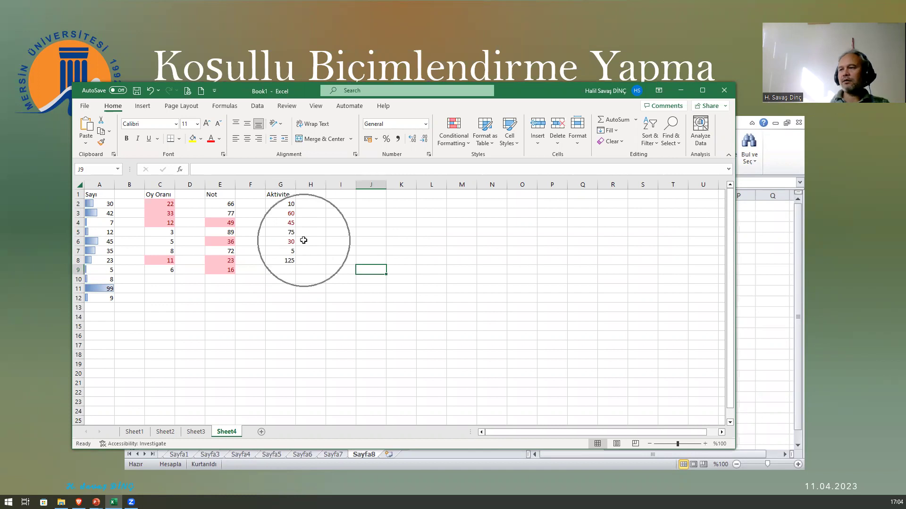
pyautogui.click(336, 203)
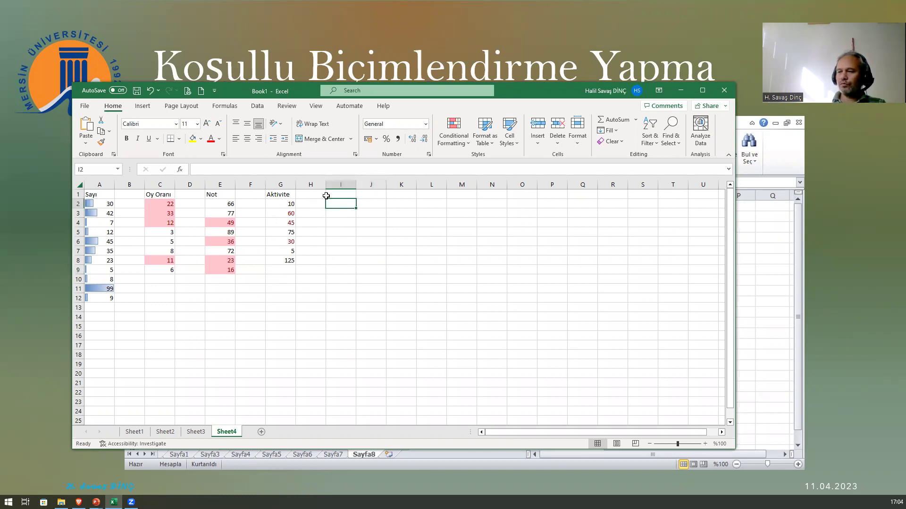
pyautogui.click(337, 194)
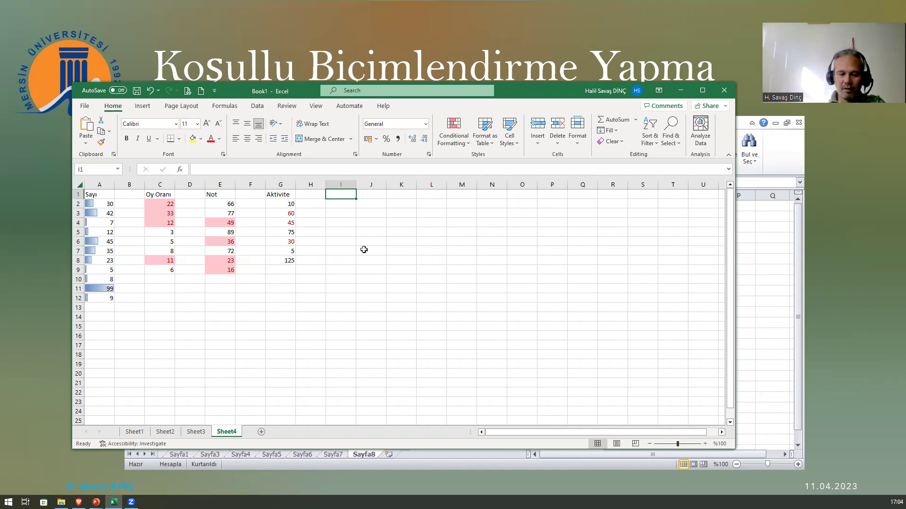
# - Enter the Harcama header and 234 in I2, and give column I Accounting format
pyautogui.write('Harcama')
pyautogui.press('Return')
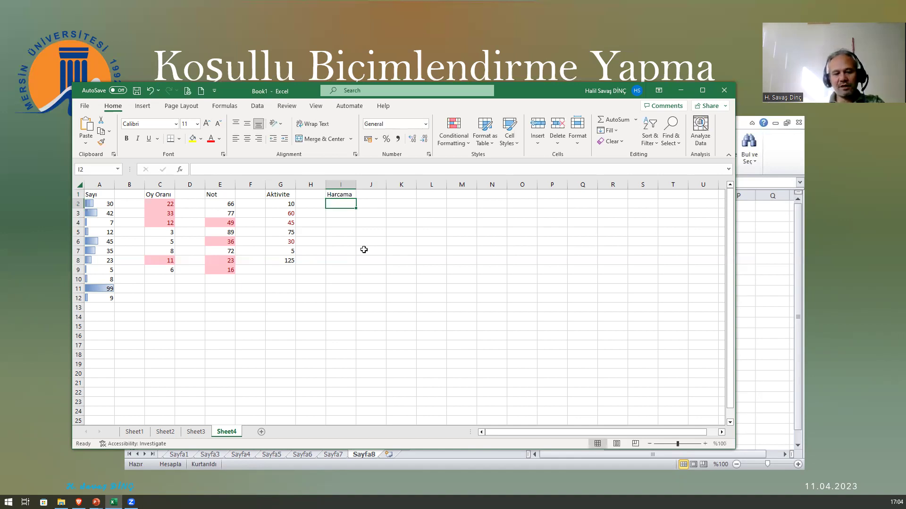
pyautogui.write('234')
pyautogui.hotkey('ctrl', 'Return')
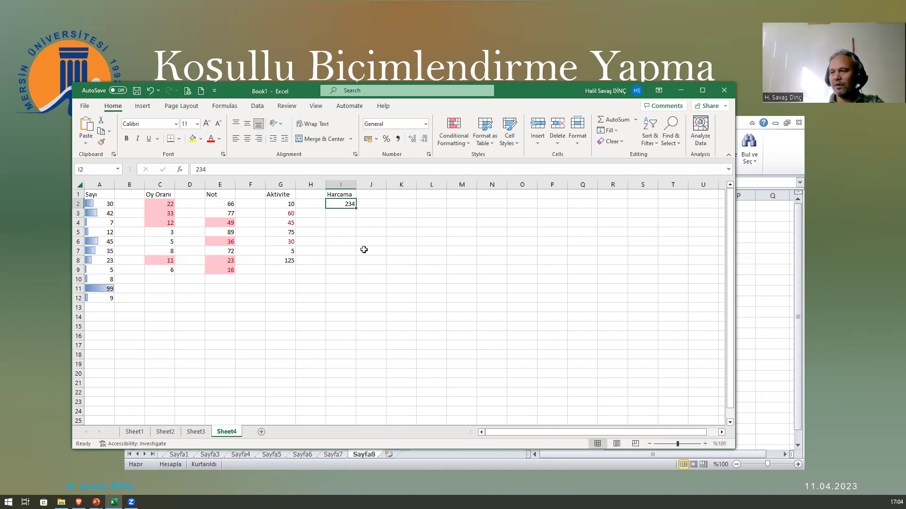
pyautogui.click(340, 185)
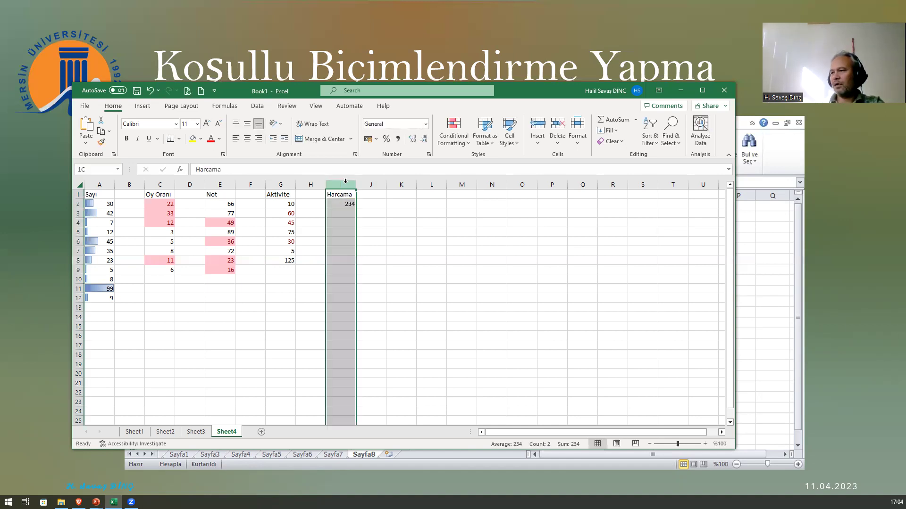
pyautogui.click(370, 138)
pyautogui.click(342, 213)
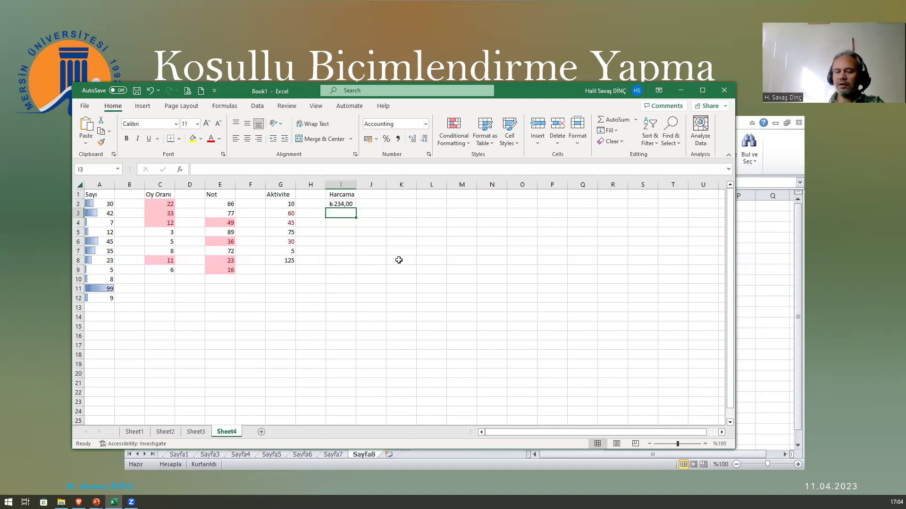
# - Enter the amounts 123, 520, 340, 120, 75, 95 and 67 in I3:I9
pyautogui.write('123')
pyautogui.press('Return')
pyautogui.write('5')
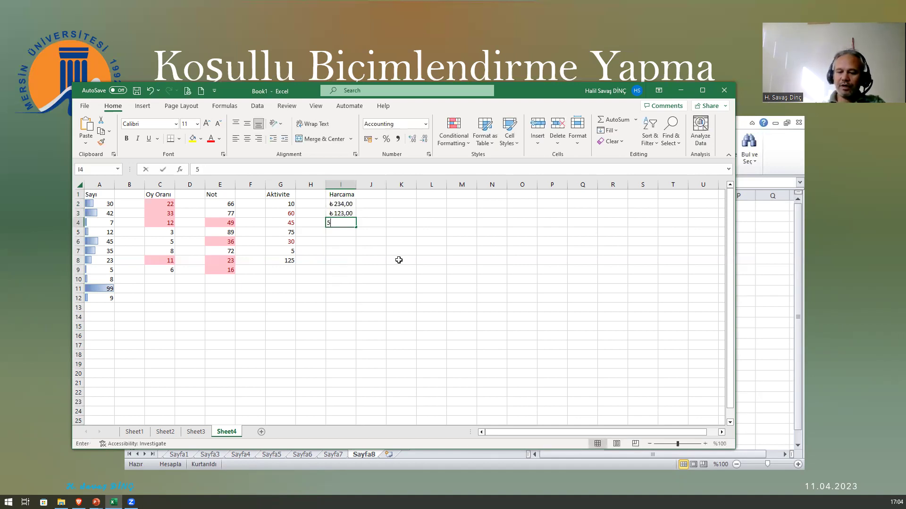
pyautogui.write('340')
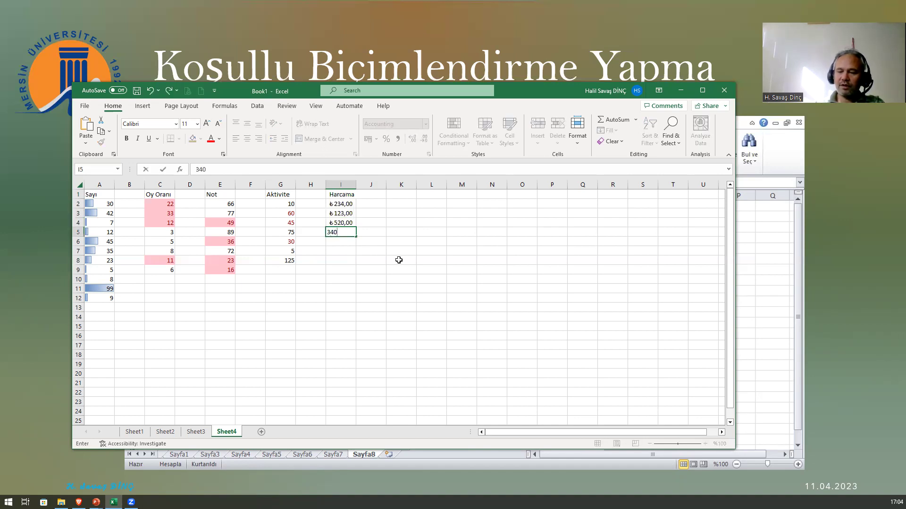
pyautogui.press('Return')
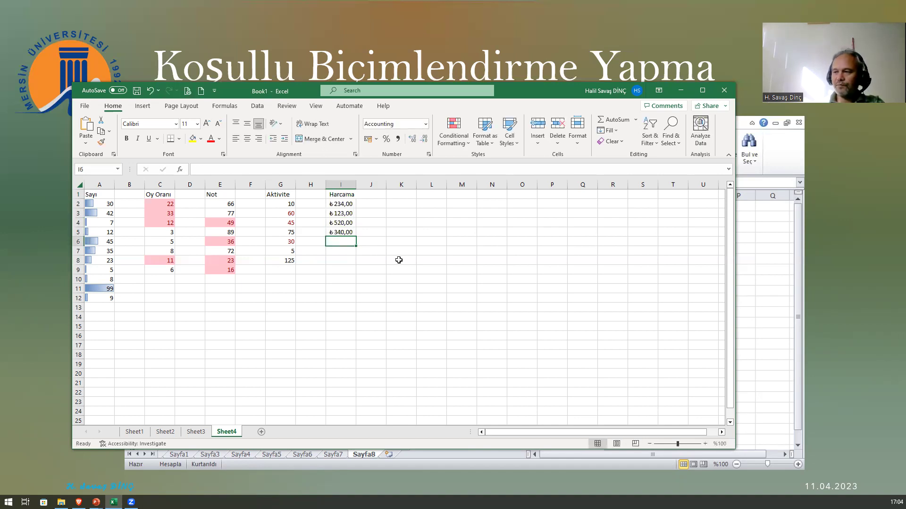
pyautogui.write('120')
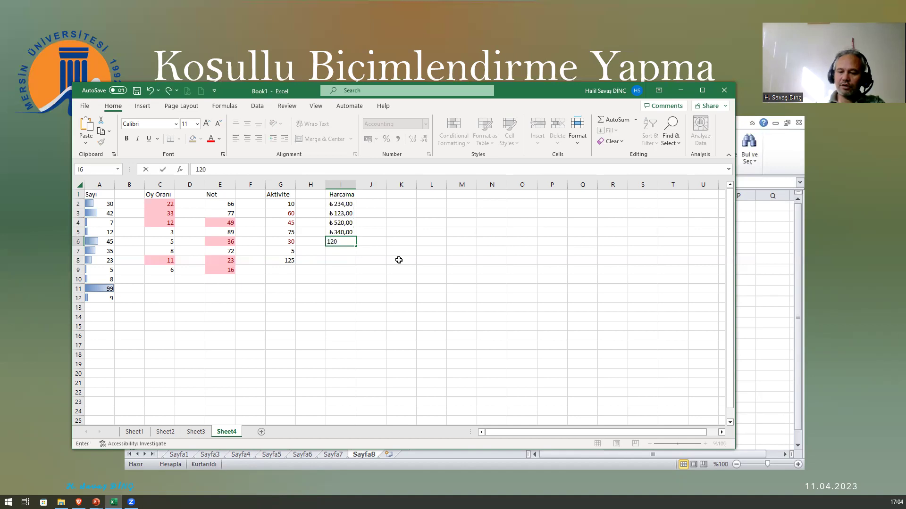
pyautogui.press('Return')
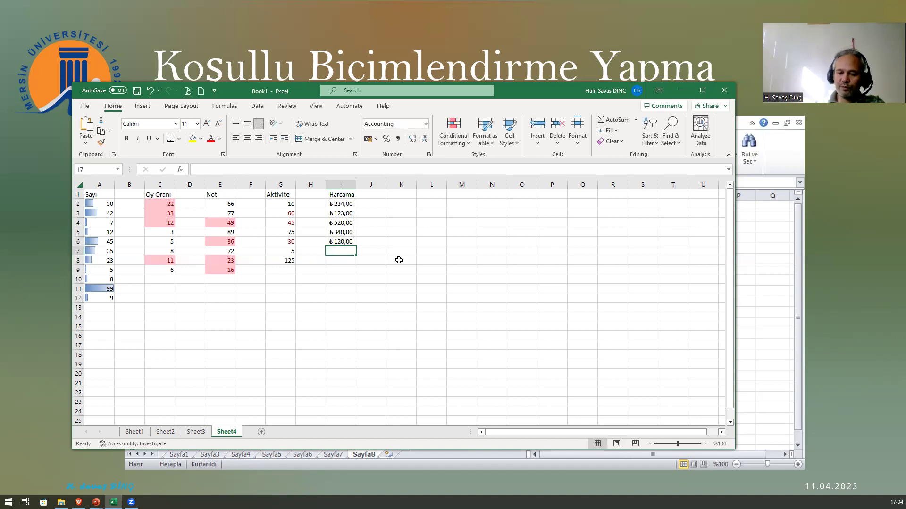
pyautogui.write('75')
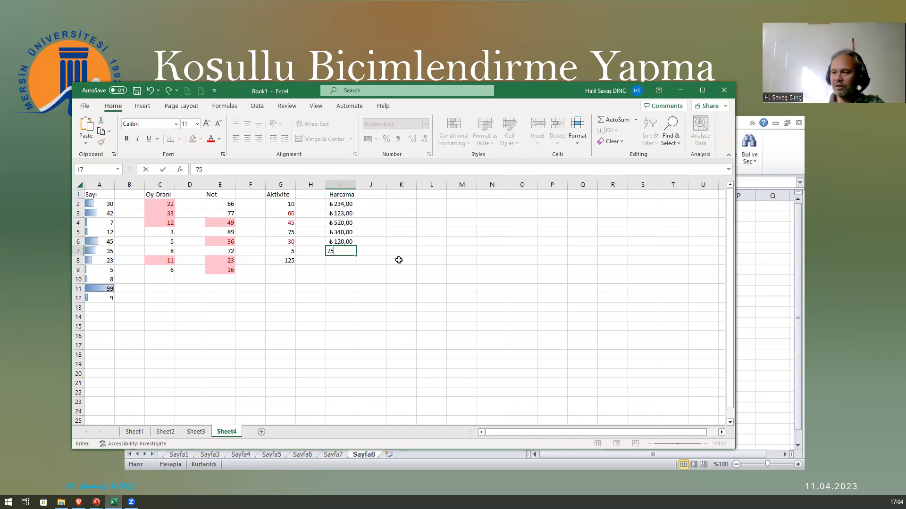
pyautogui.press('Return')
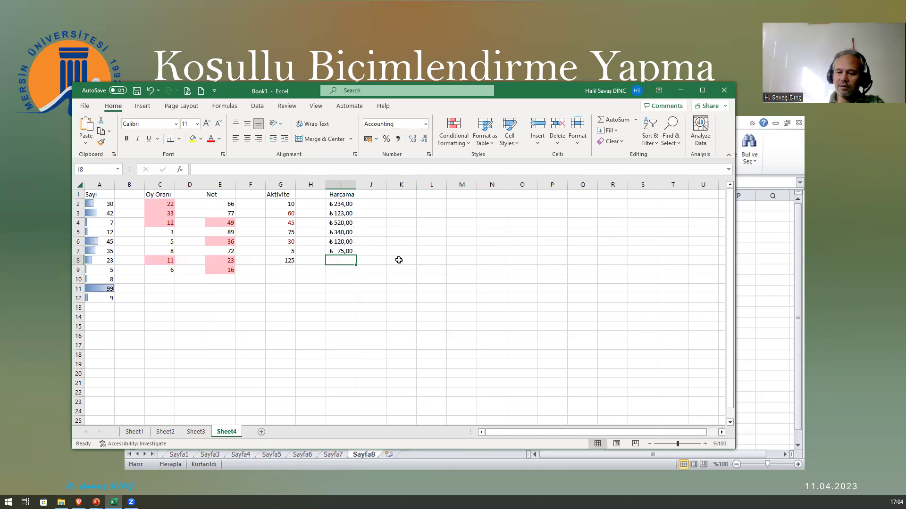
pyautogui.write('123')
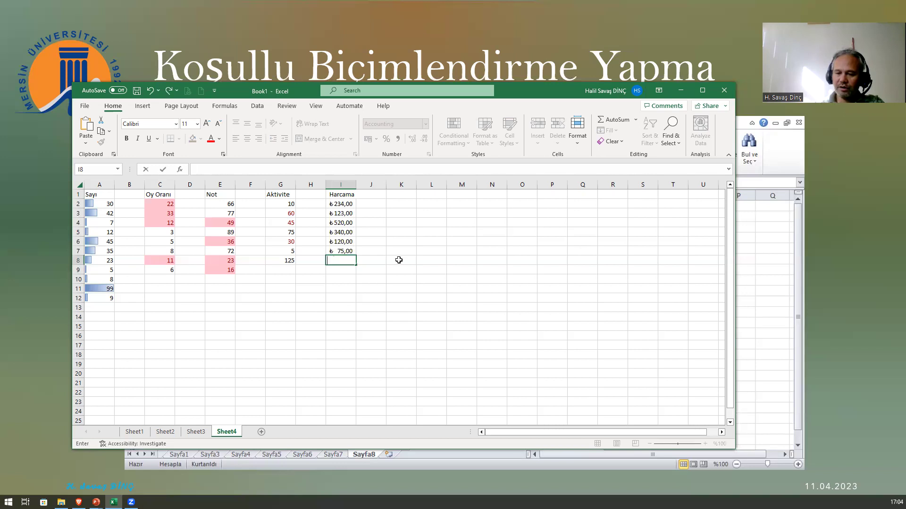
pyautogui.write('5')
pyautogui.press('Return')
pyautogui.write('67')
pyautogui.press('Return')
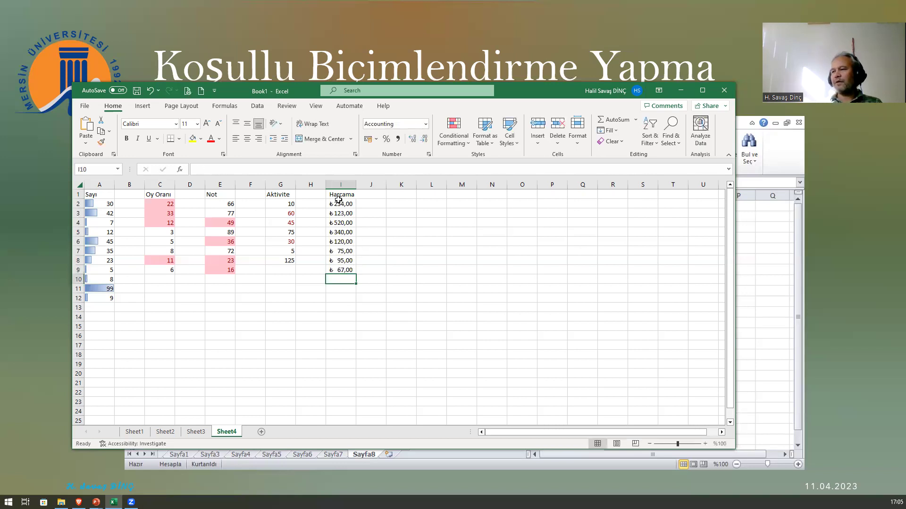
# - Widen column I and make the Harcama column bold
pyautogui.moveTo(355, 185); pyautogui.dragTo(359, 184)
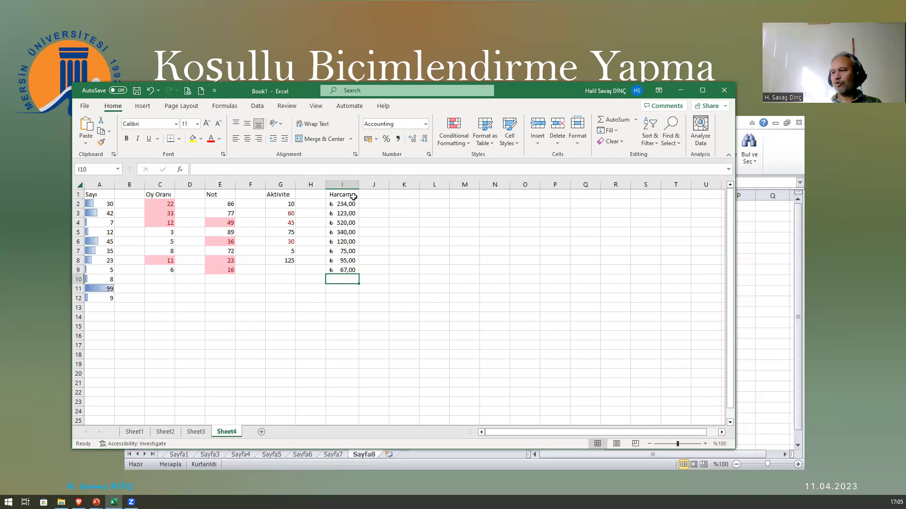
pyautogui.moveTo(345, 204); pyautogui.dragTo(344, 271)
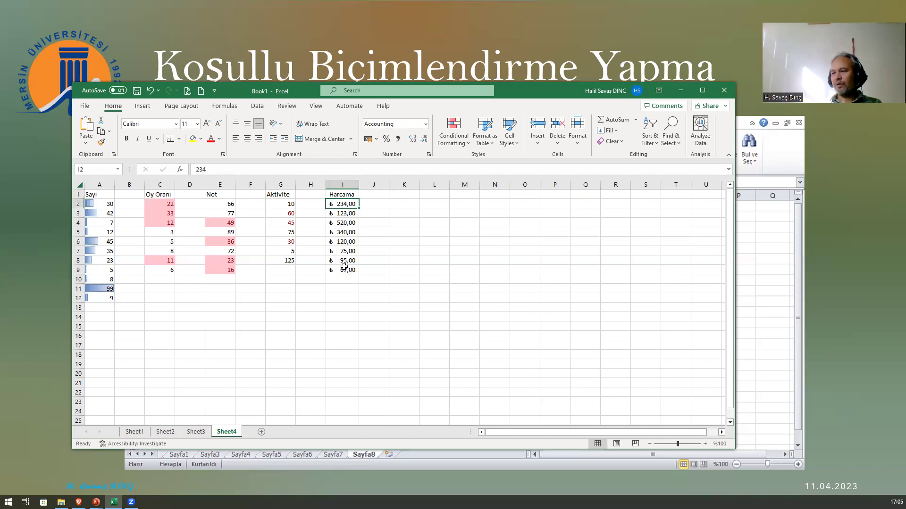
pyautogui.click(342, 185)
pyautogui.click(126, 139)
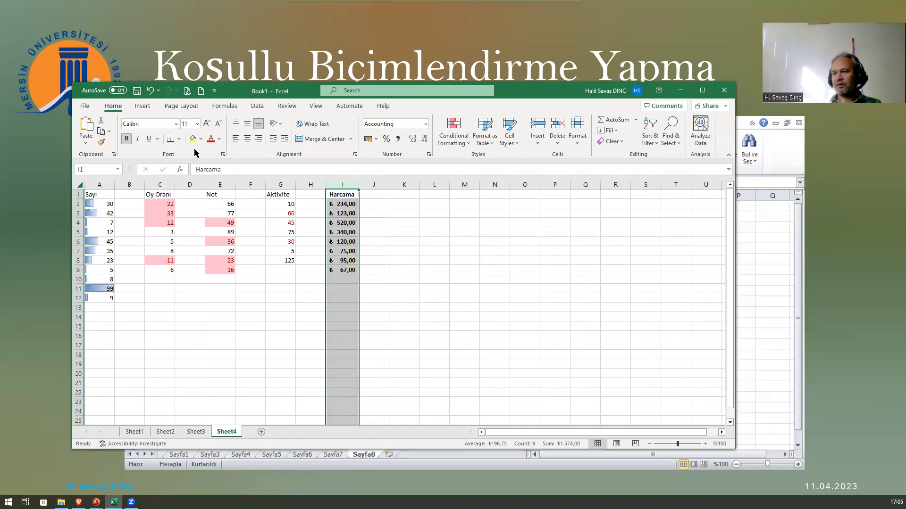
pyautogui.click(343, 232)
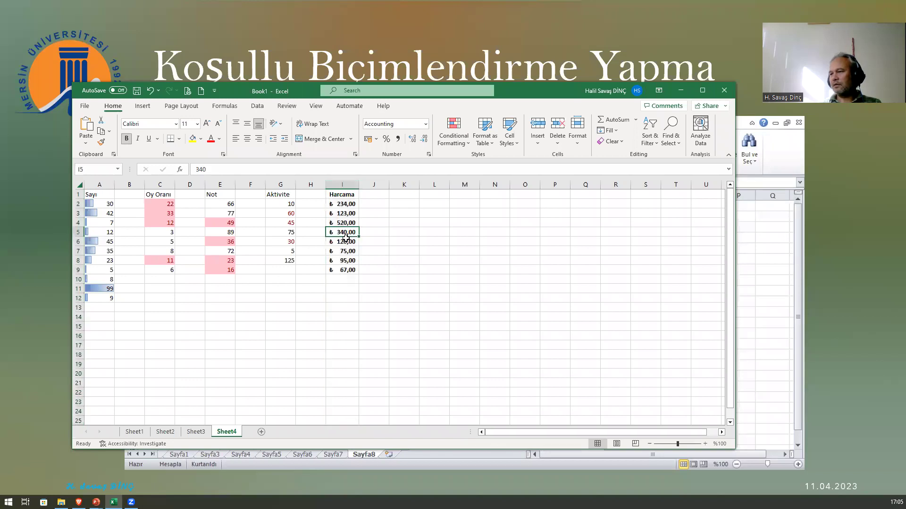
# - Select the Harcama column and bring up the Top/Bottom conditional formatting rules
pyautogui.click(336, 204)
pyautogui.moveTo(341, 243); pyautogui.dragTo(343, 271)
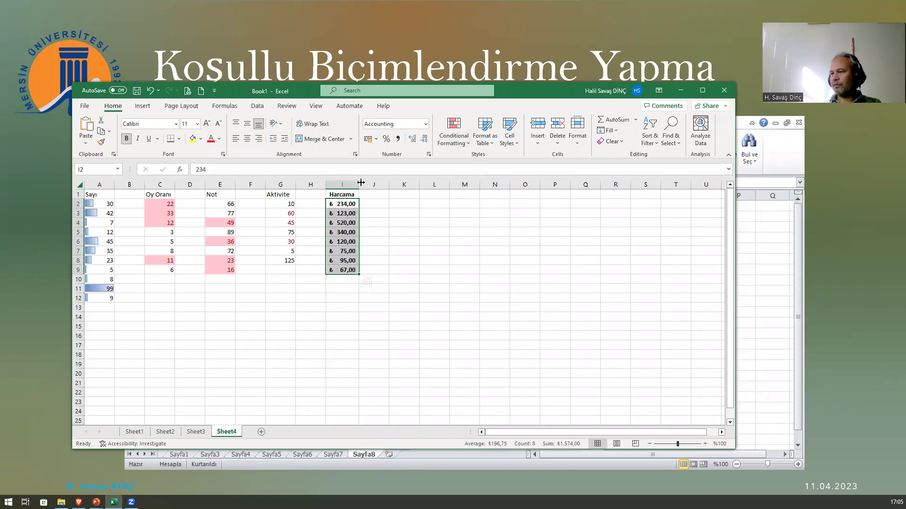
pyautogui.click(342, 185)
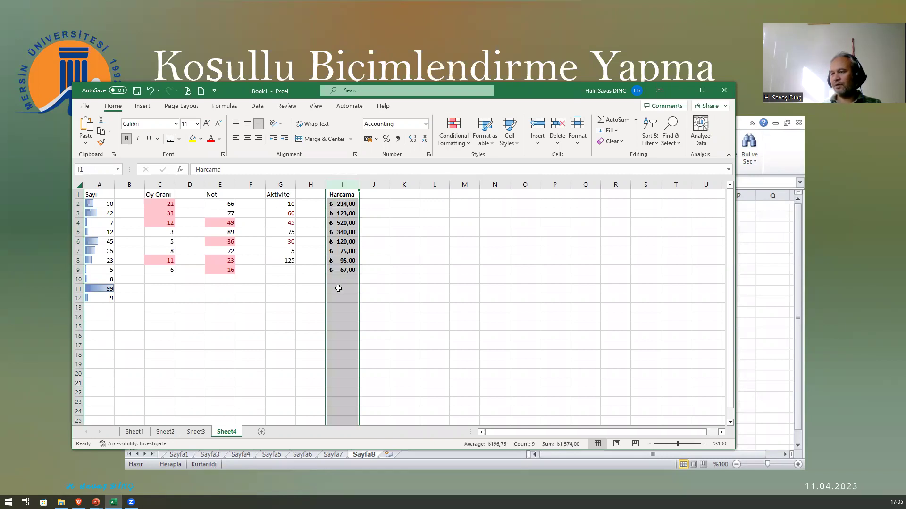
pyautogui.click(453, 137)
pyautogui.moveTo(485, 185)
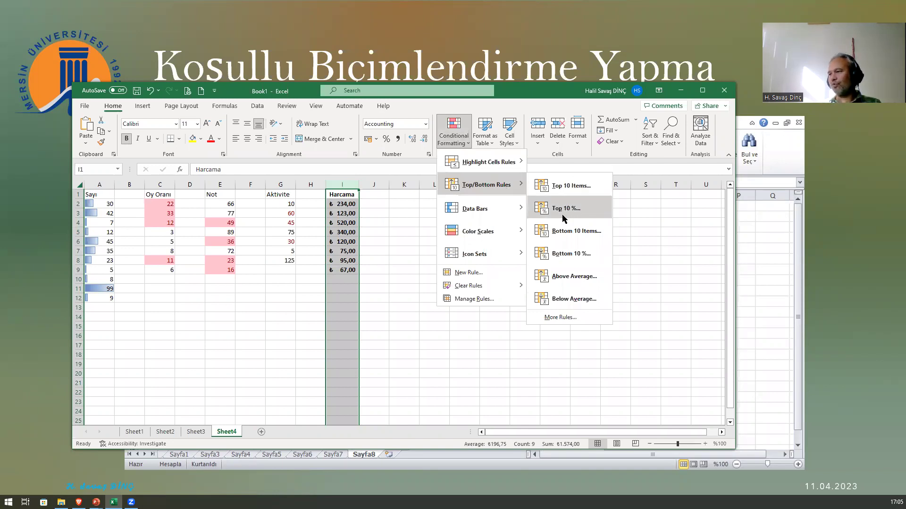
# - Preview a Top 5 Items rule with fill, border and red-text formats, then cancel it
pyautogui.click(557, 187)
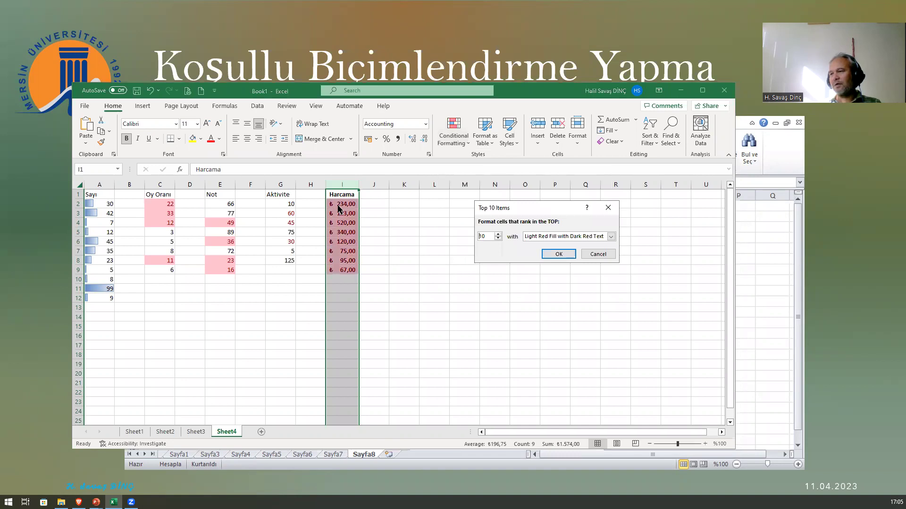
pyautogui.click(499, 239)
pyautogui.click(498, 239)
pyautogui.click(498, 239)
pyautogui.click(498, 238)
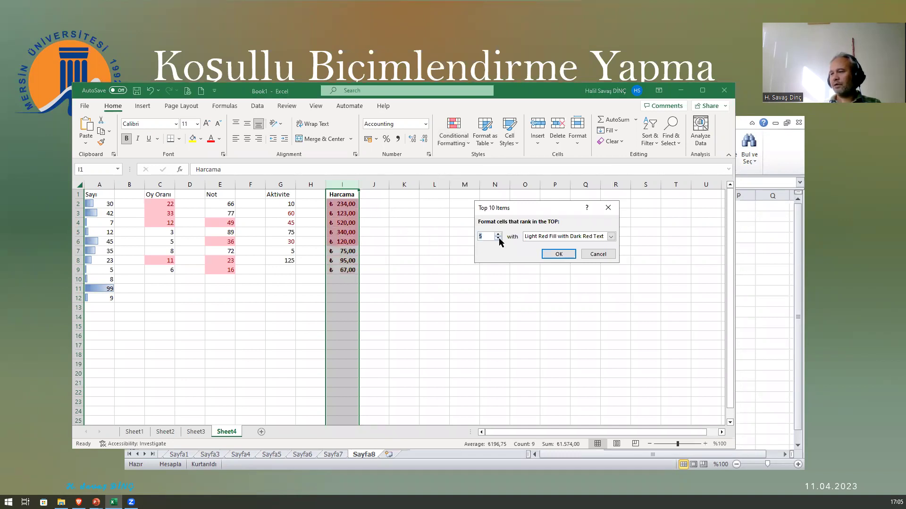
pyautogui.click(555, 238)
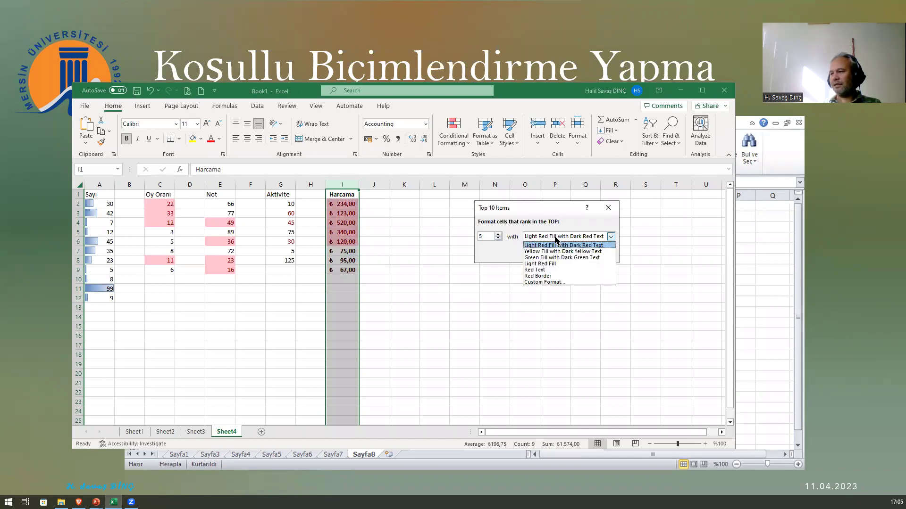
pyautogui.click(544, 264)
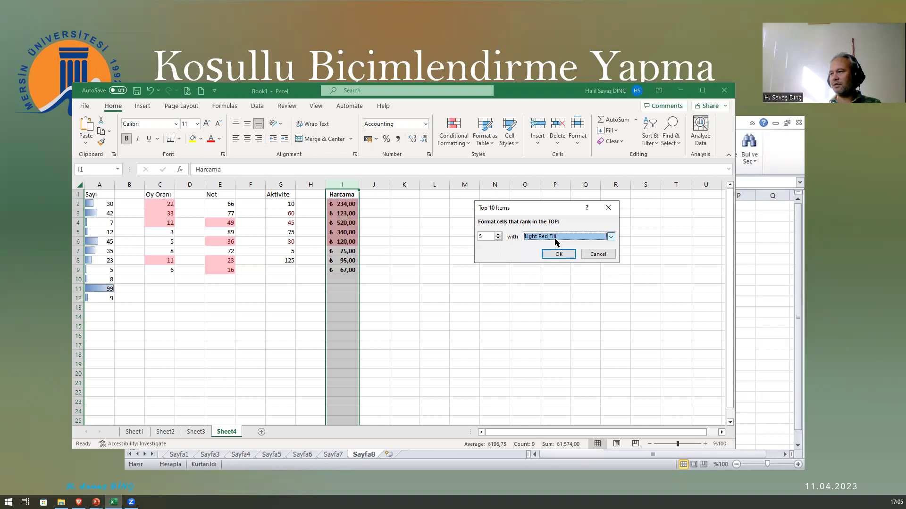
pyautogui.click(559, 239)
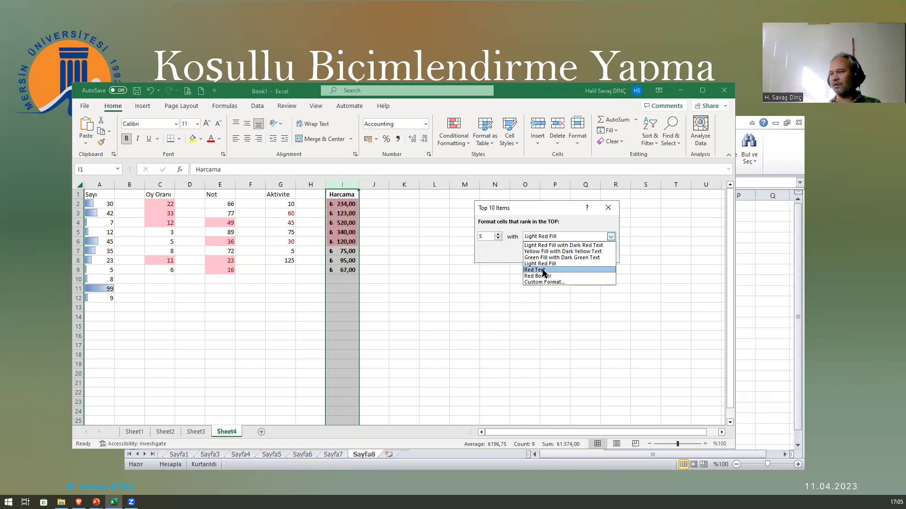
pyautogui.click(543, 271)
pyautogui.click(551, 238)
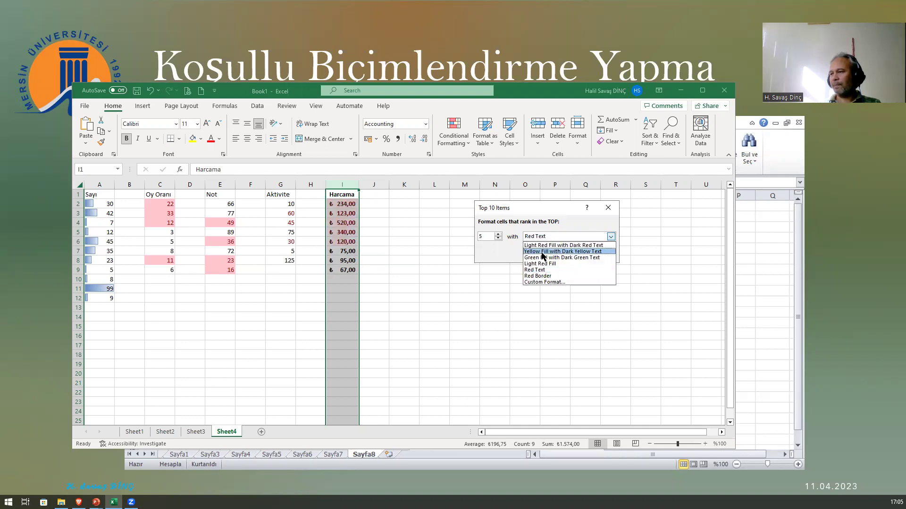
pyautogui.click(543, 254)
pyautogui.click(547, 238)
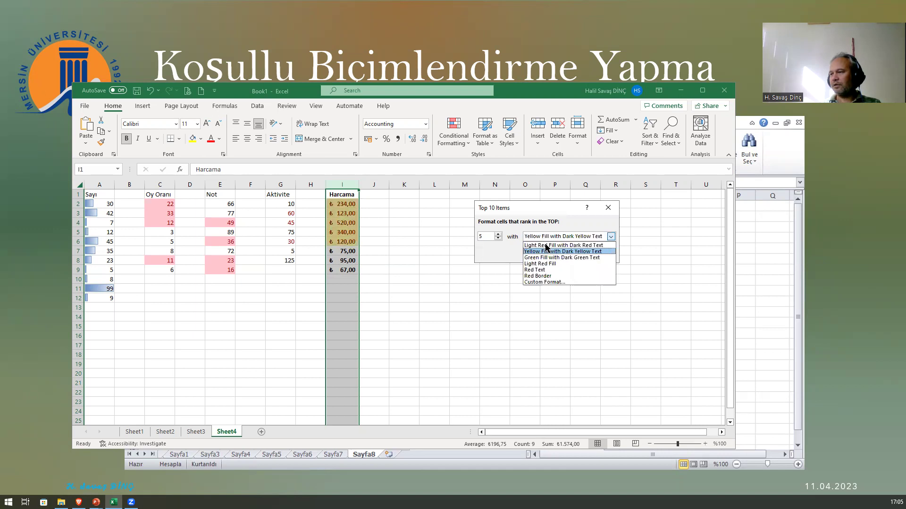
pyautogui.click(538, 270)
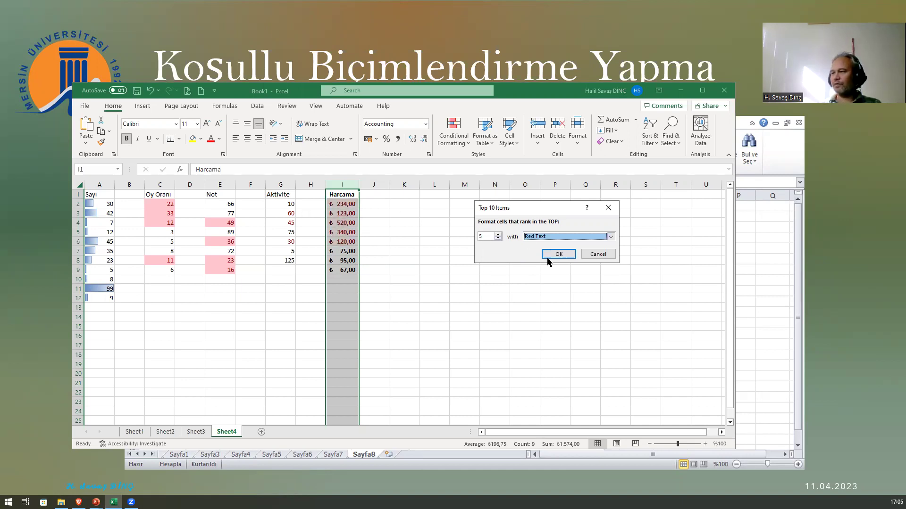
pyautogui.click(598, 254)
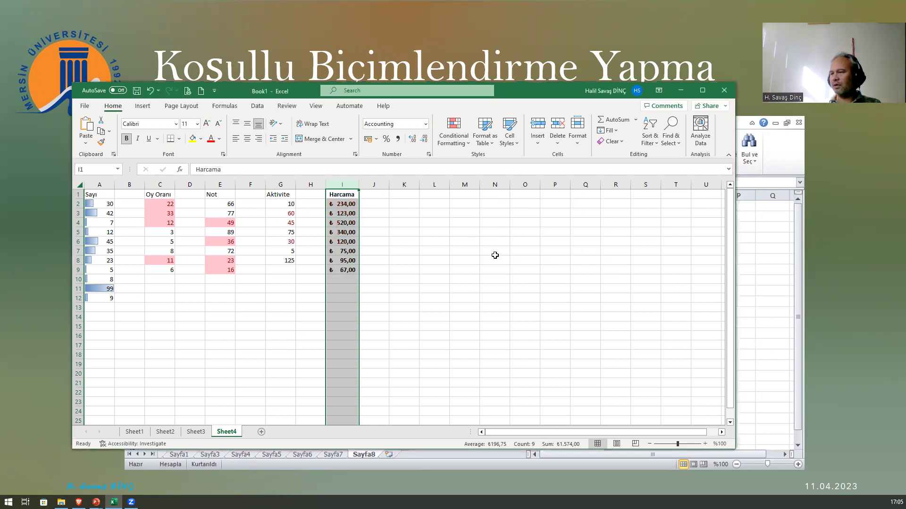
pyautogui.click(408, 267)
# - Undo the Harcama column's recent formatting twice, then redo once
pyautogui.moveTo(338, 205); pyautogui.dragTo(338, 269)
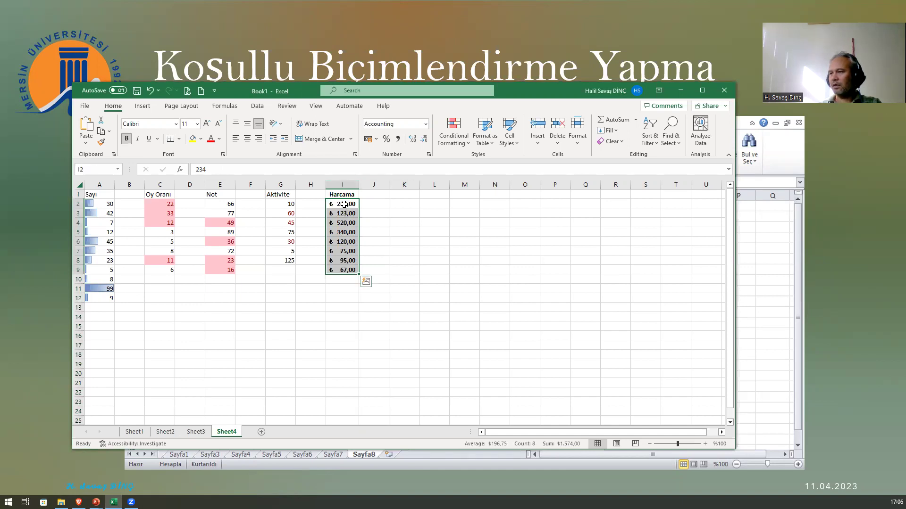
pyautogui.hotkey('ctrl', 'z')
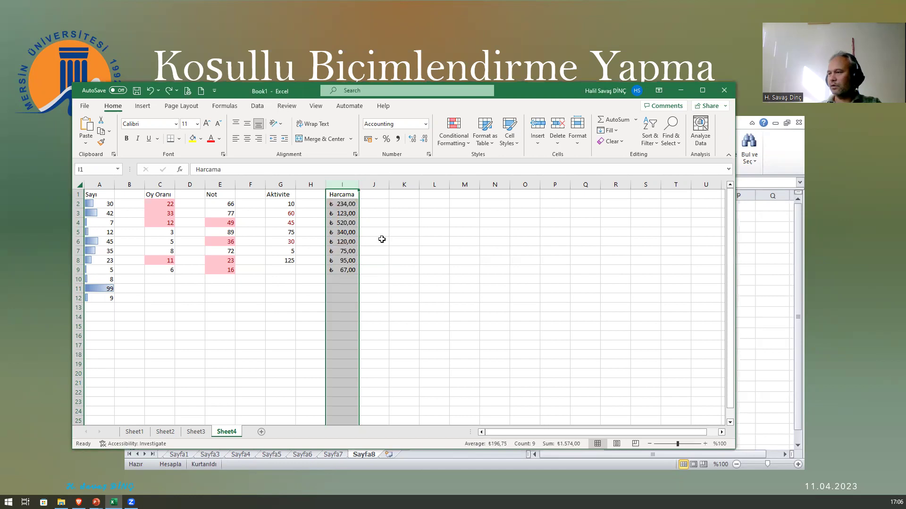
pyautogui.hotkey('ctrl', 'z')
pyautogui.hotkey('ctrl', 'z')
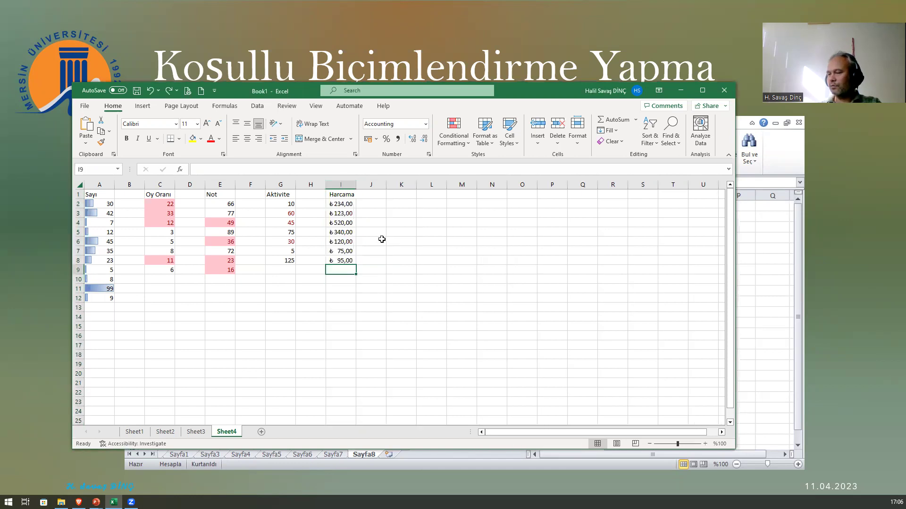
pyautogui.hotkey('ctrl', 'y')
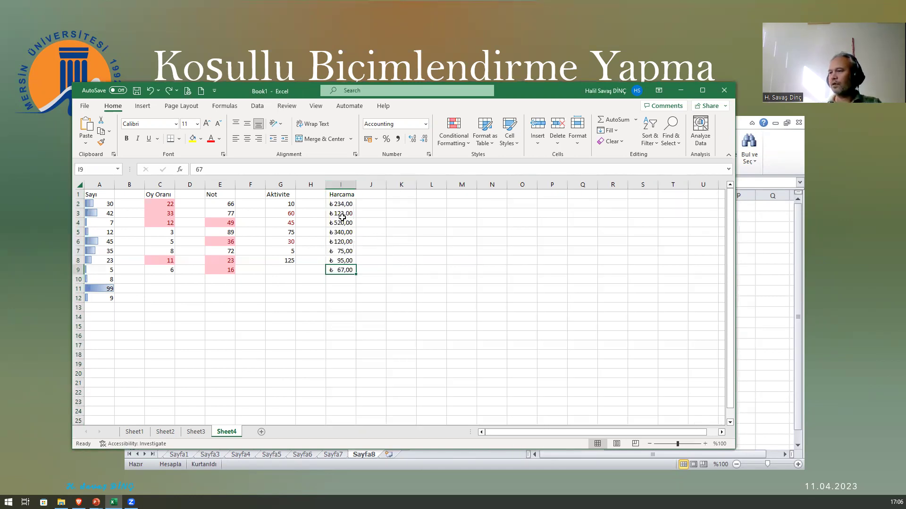
# - Change I2 to 23 and enter 235 in I10
pyautogui.click(342, 204)
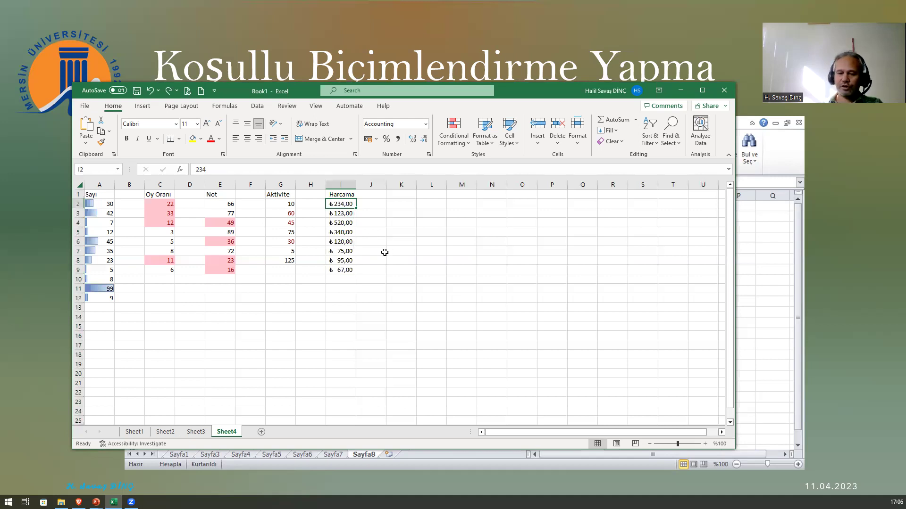
pyautogui.press('Delete')
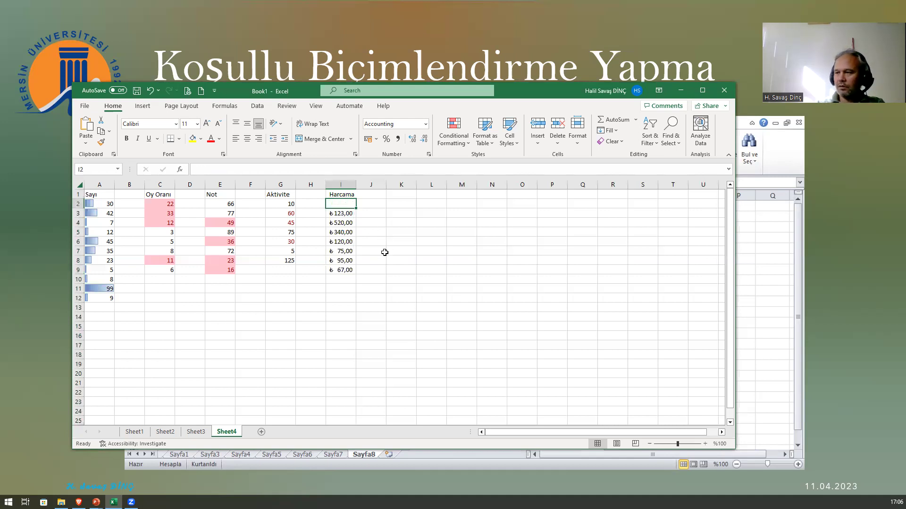
pyautogui.write('23')
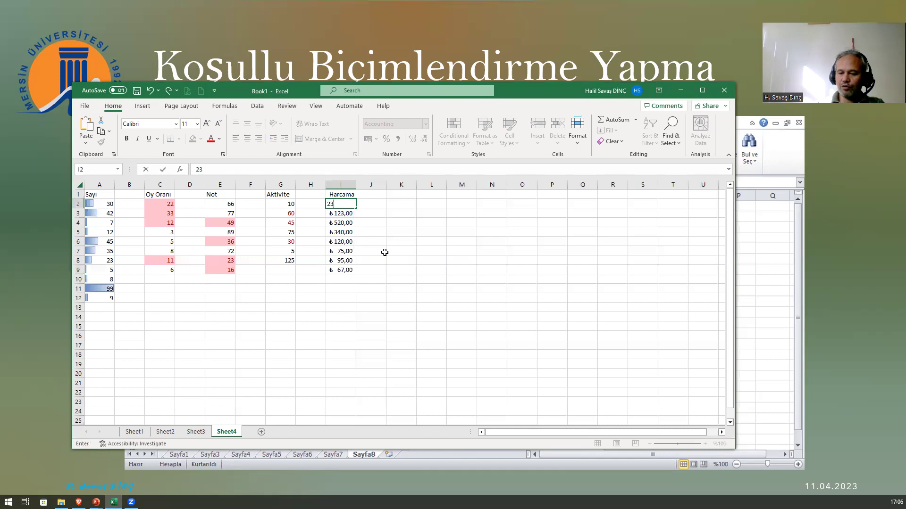
pyautogui.press('Return')
pyautogui.press('Down')
pyautogui.press('Down')
pyautogui.press('Down')
pyautogui.press('Down')
pyautogui.press('Down')
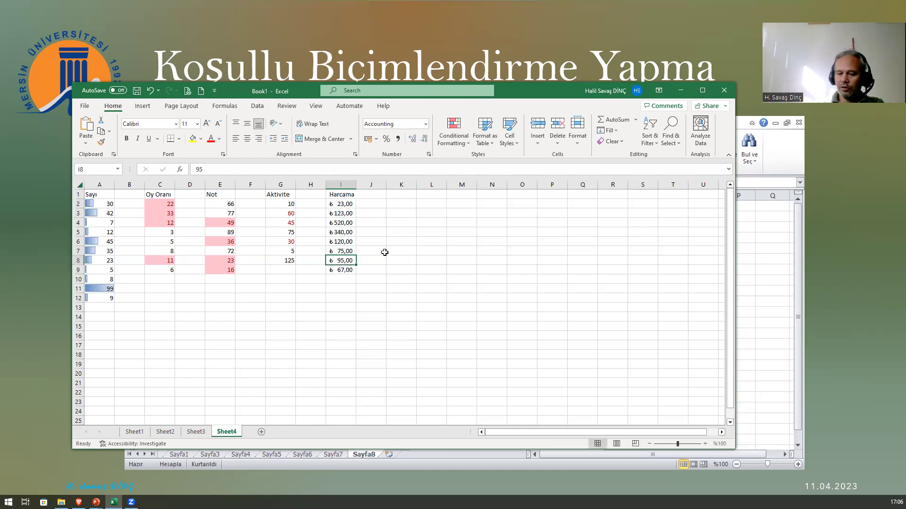
pyautogui.press('Down')
pyautogui.press('Down')
pyautogui.write('23')
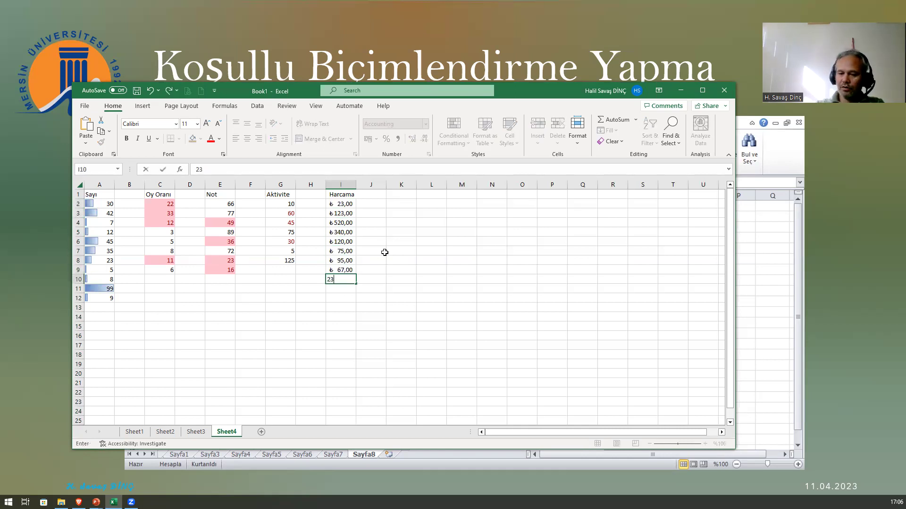
pyautogui.press('Return')
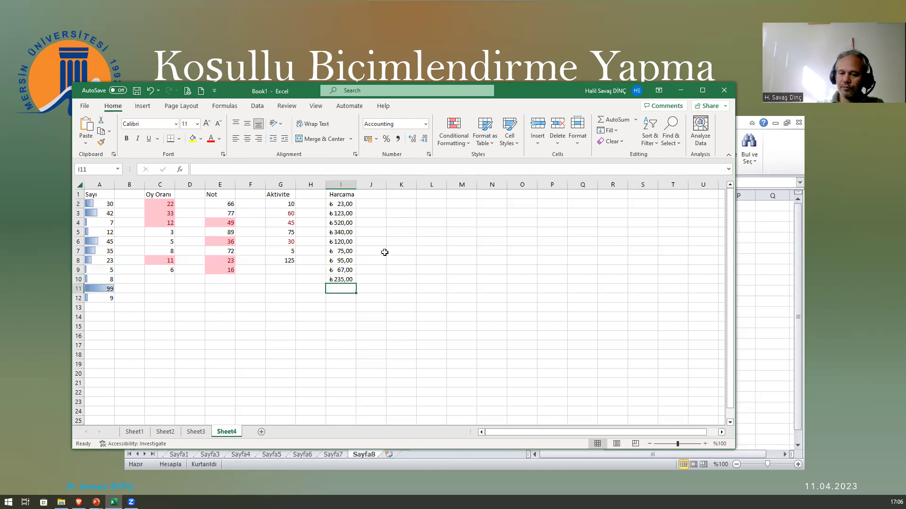
# - Change I4 to 52 and add 45 and 150 in I11:I12
pyautogui.click(339, 222)
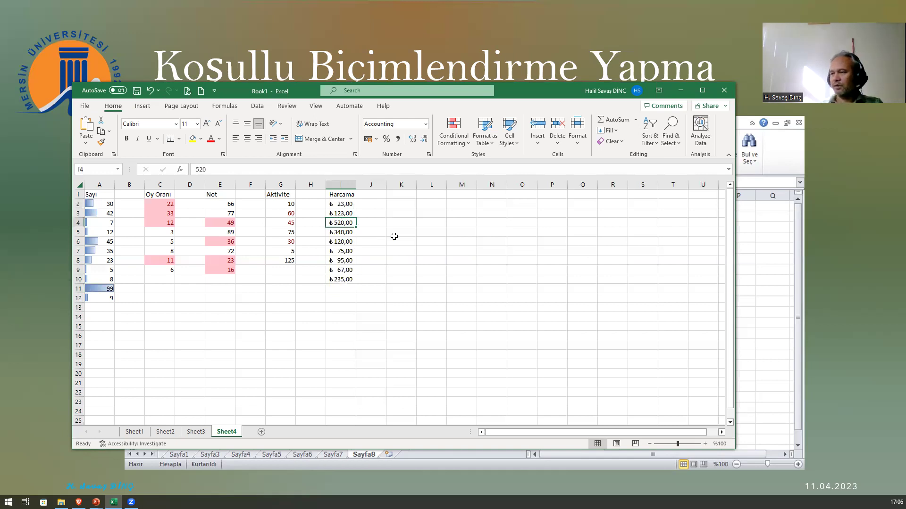
pyautogui.write('52')
pyautogui.press('Return')
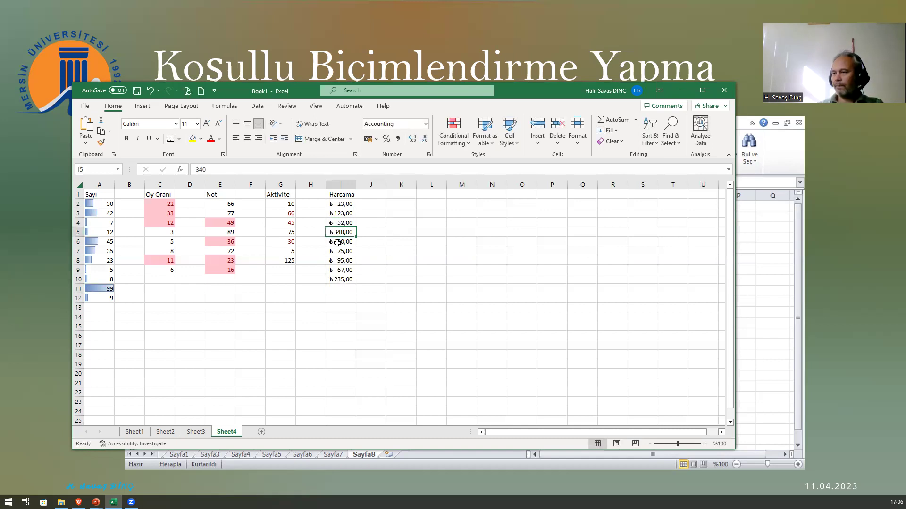
pyautogui.click(336, 289)
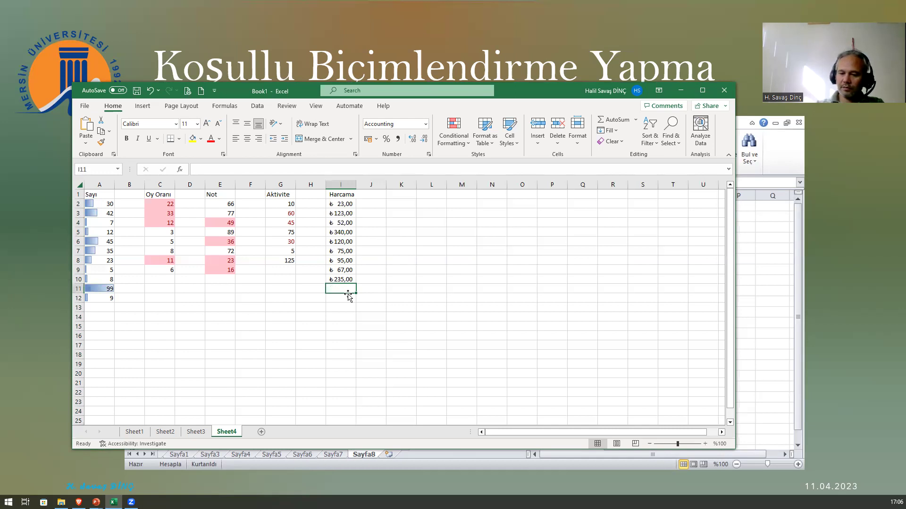
pyautogui.write('45')
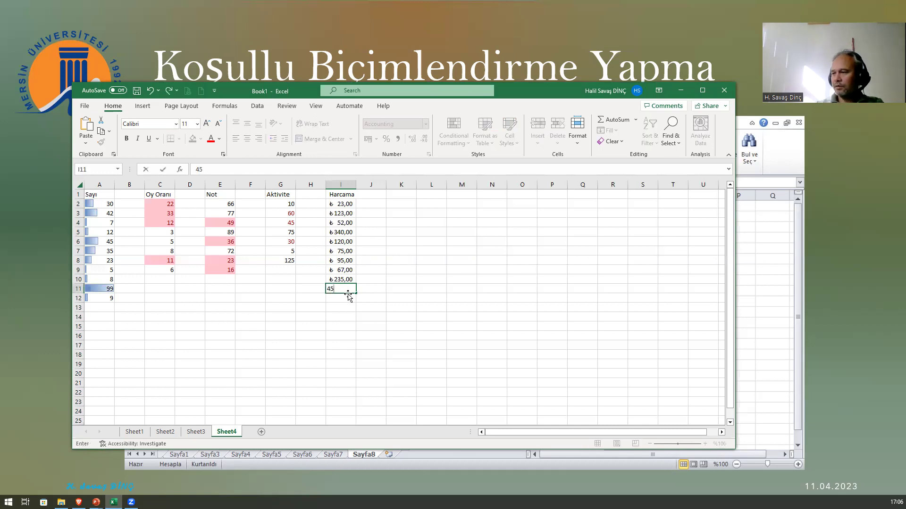
pyautogui.press('Return')
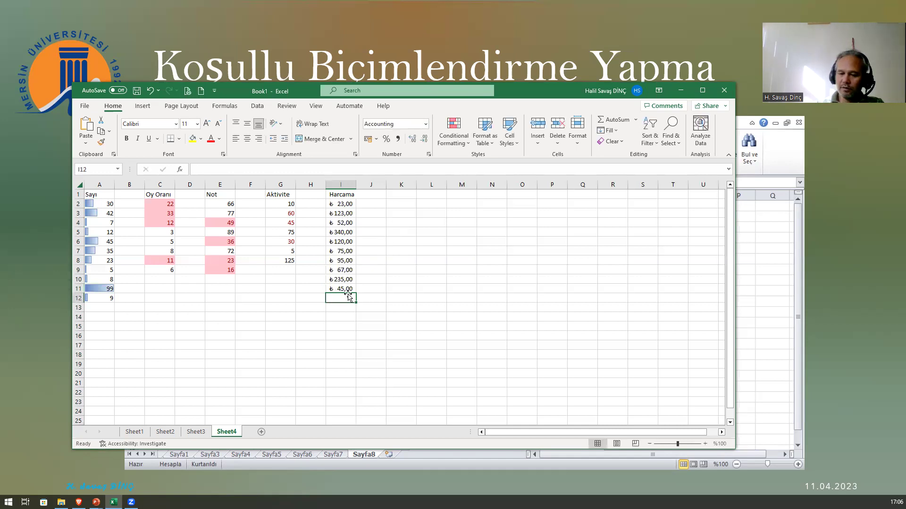
pyautogui.write('150')
pyautogui.press('Return')
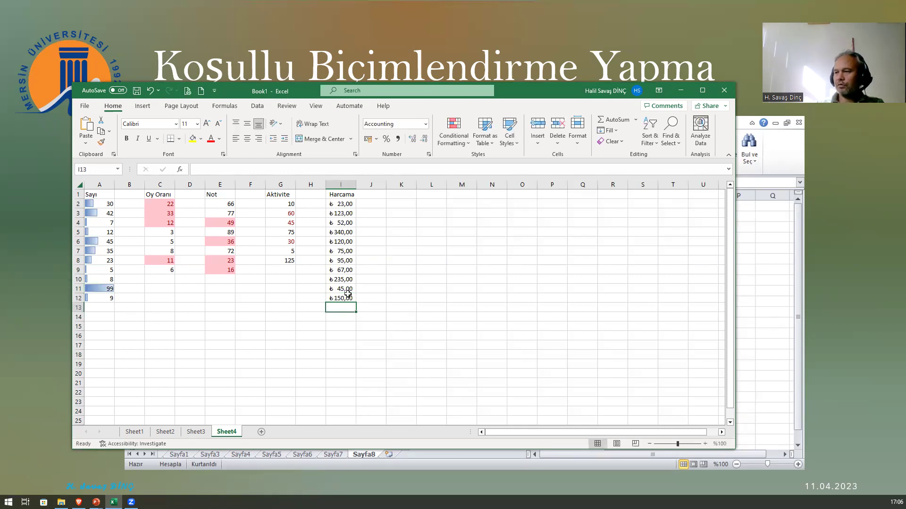
pyautogui.moveTo(341, 204); pyautogui.dragTo(343, 307)
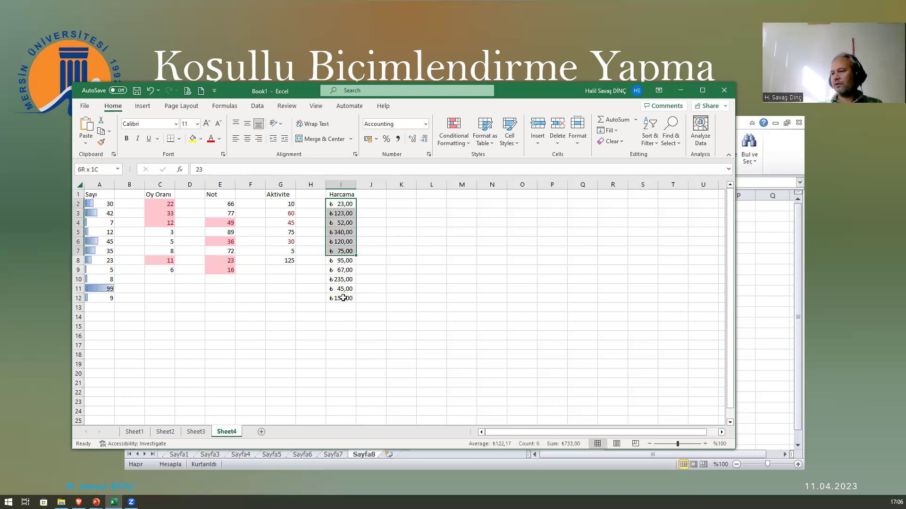
# - Bold the Harcama column and highlight its top 5 values in light red fill with dark red text
pyautogui.click(341, 184)
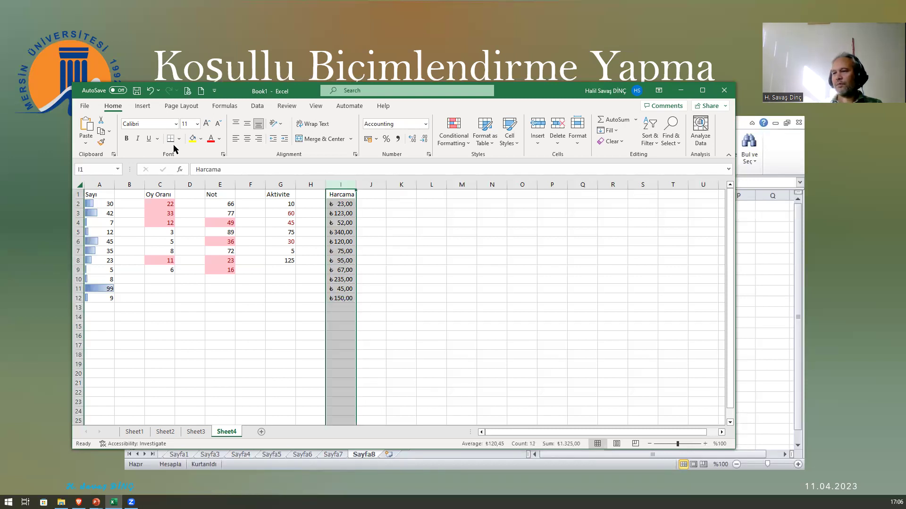
pyautogui.click(126, 139)
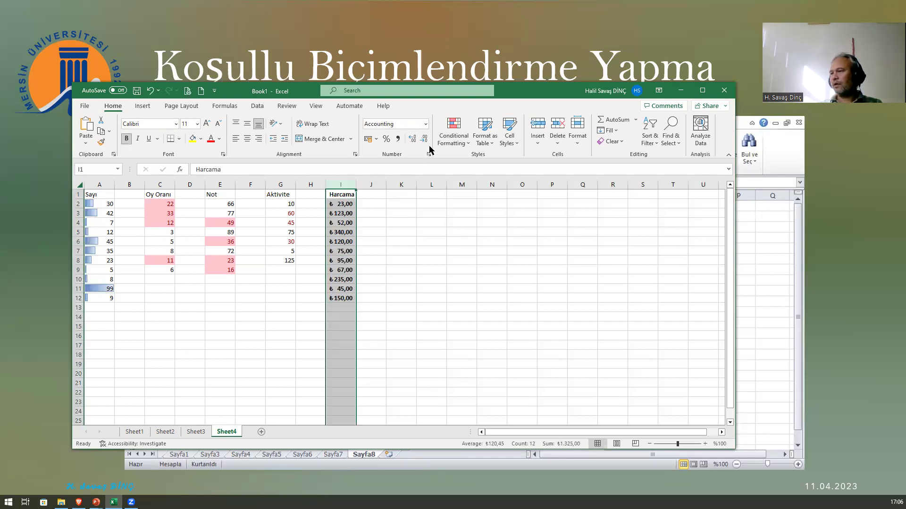
pyautogui.click(452, 140)
pyautogui.moveTo(486, 185)
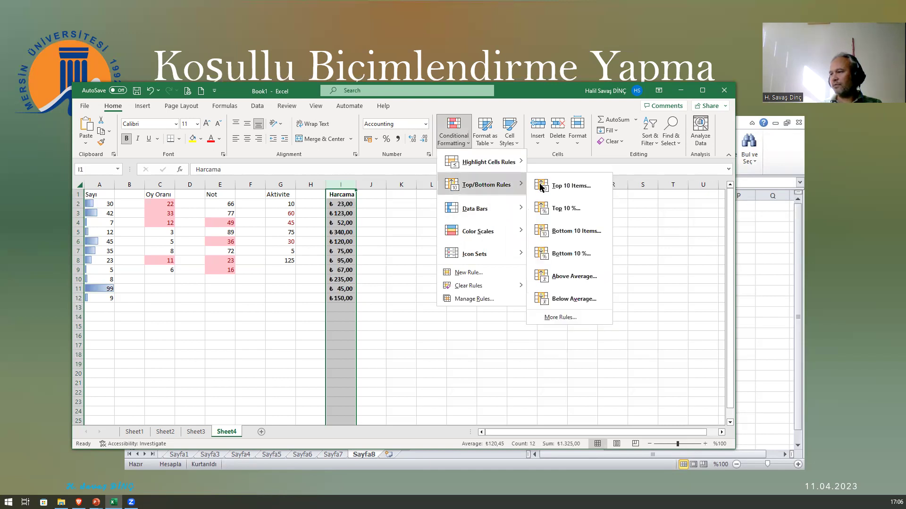
pyautogui.click(555, 187)
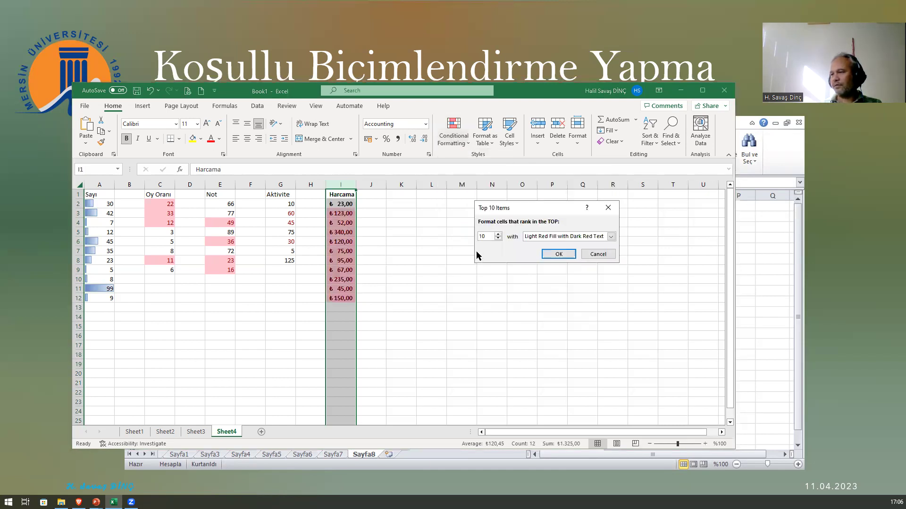
pyautogui.click(498, 238)
pyautogui.click(498, 239)
pyautogui.click(499, 239)
pyautogui.click(499, 239)
pyautogui.click(499, 238)
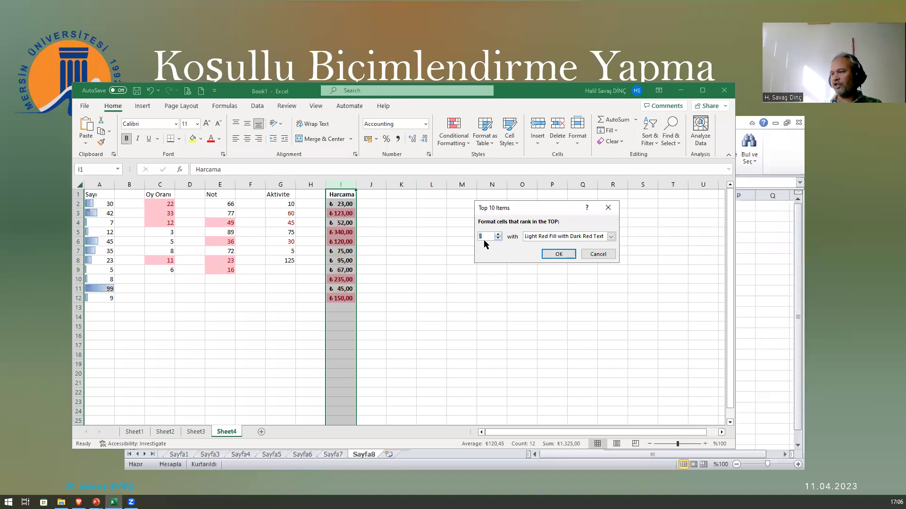
pyautogui.click(555, 255)
pyautogui.click(413, 279)
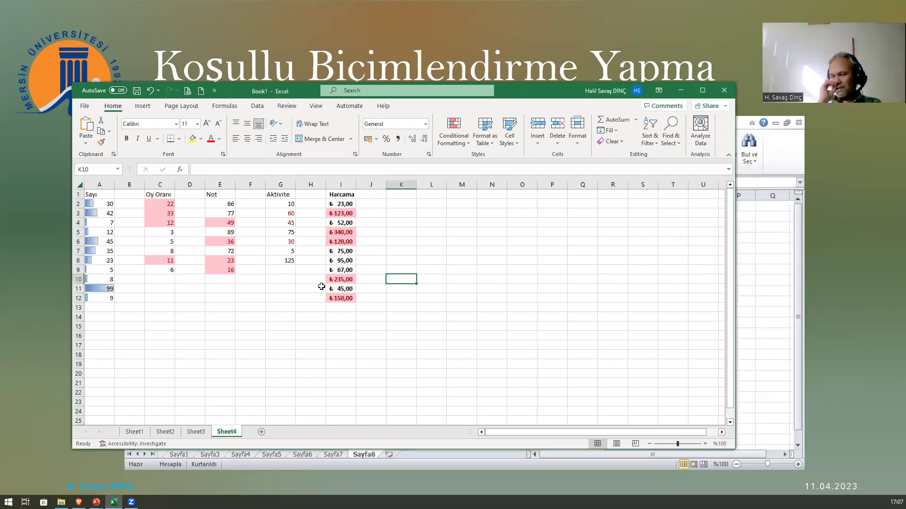
# - Add a Top 5 Items Red Text rule to the Harcama column, then undo it with Ctrl+Z
pyautogui.click(341, 184)
pyautogui.click(446, 144)
pyautogui.moveTo(486, 185)
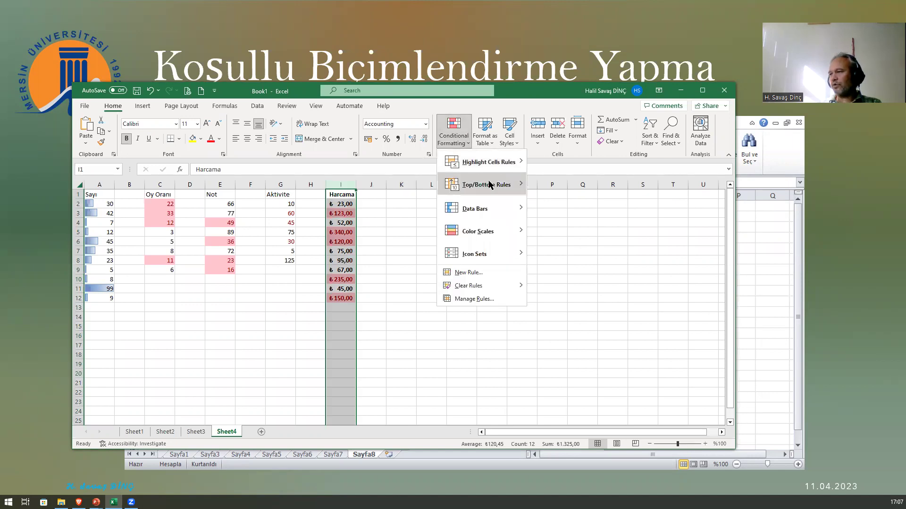
pyautogui.click(557, 189)
pyautogui.click(610, 236)
pyautogui.click(547, 270)
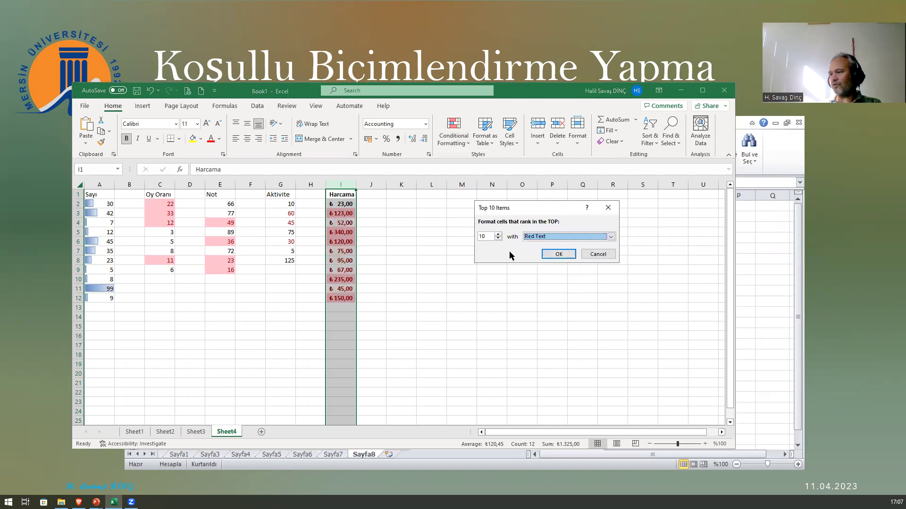
pyautogui.click(497, 239)
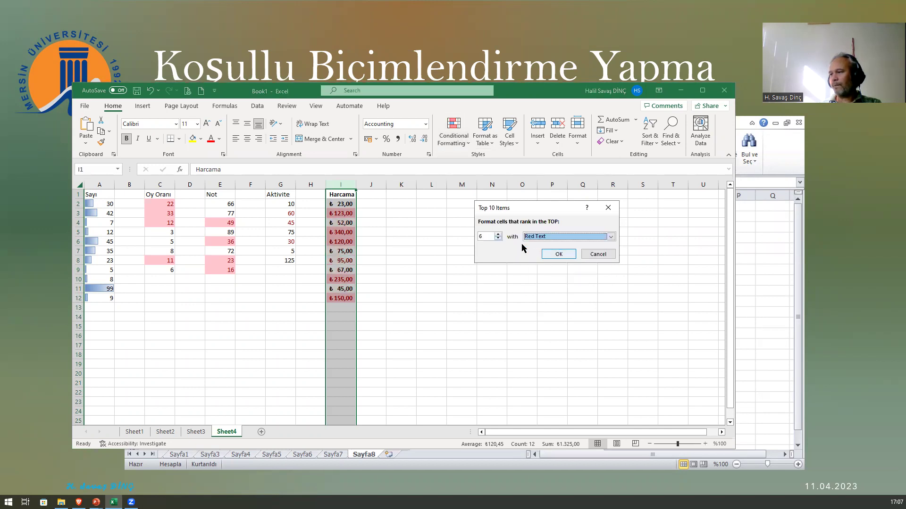
pyautogui.click(497, 239)
pyautogui.click(558, 254)
pyautogui.click(406, 263)
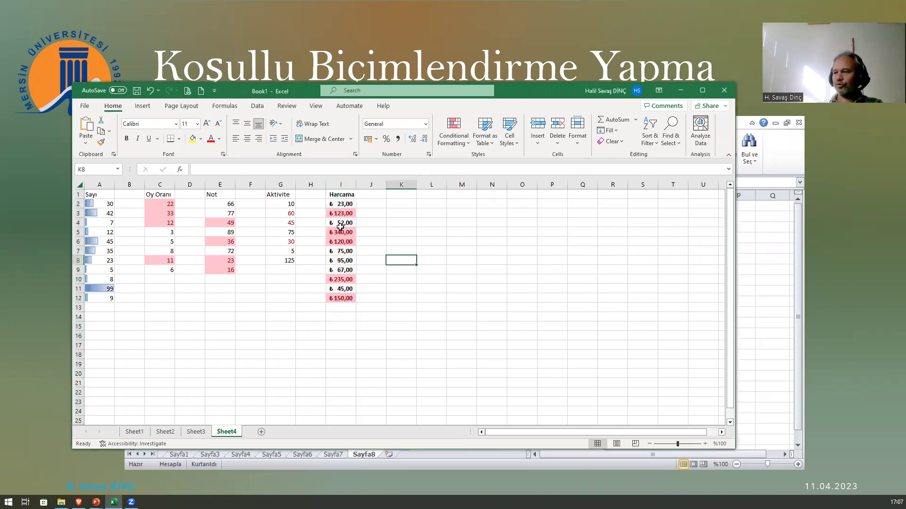
pyautogui.hotkey('ctrl', 'z')
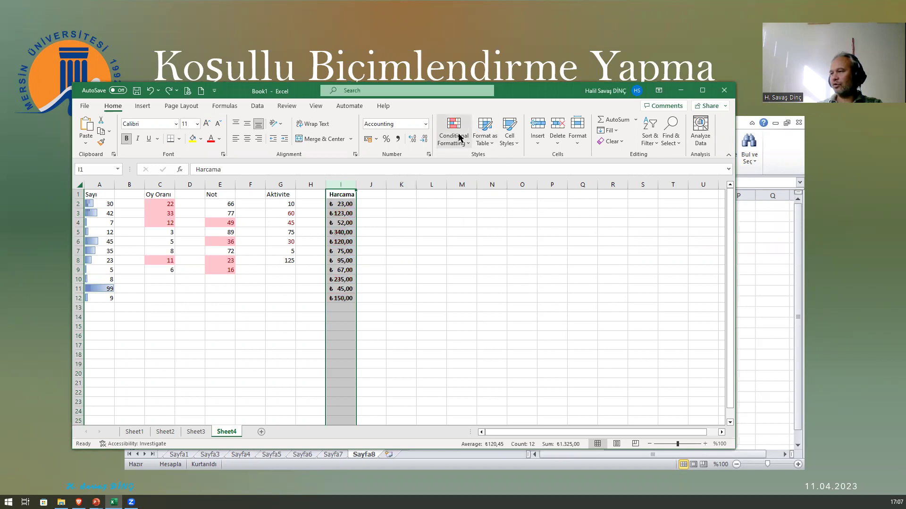
# - Apply a Top 5 Items Red Text rule to Harcama, reddening 340, 235, 150, 123 and 120
pyautogui.click(459, 137)
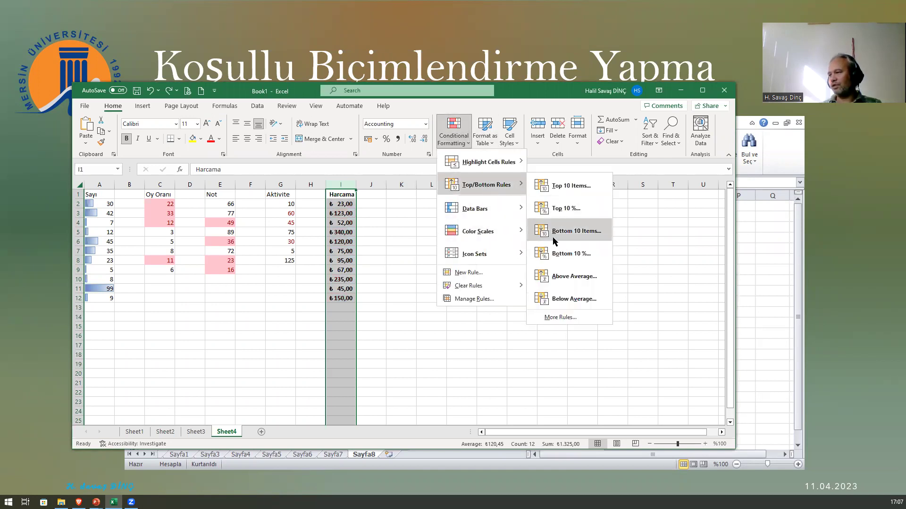
pyautogui.click(568, 186)
pyautogui.click(498, 239)
pyautogui.click(498, 239)
pyautogui.click(497, 238)
pyautogui.click(498, 239)
pyautogui.click(498, 238)
pyautogui.click(611, 236)
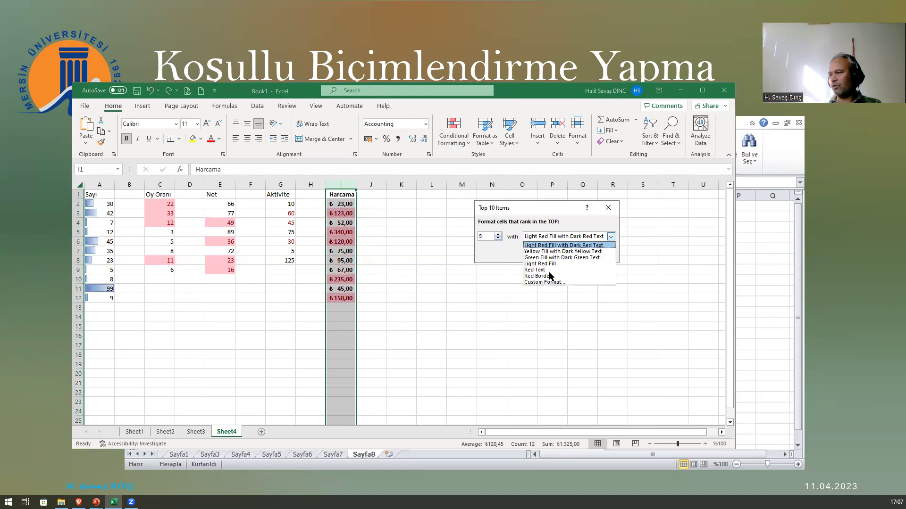
pyautogui.click(540, 270)
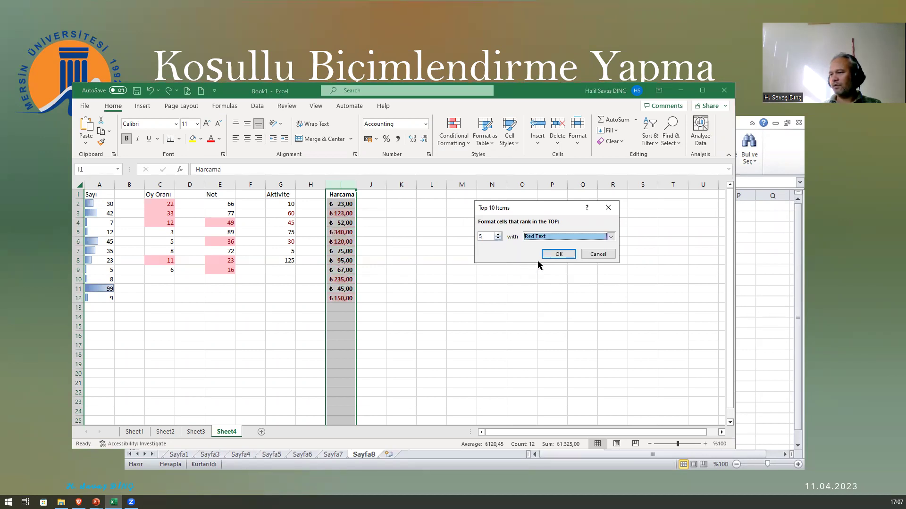
pyautogui.click(557, 255)
pyautogui.click(400, 307)
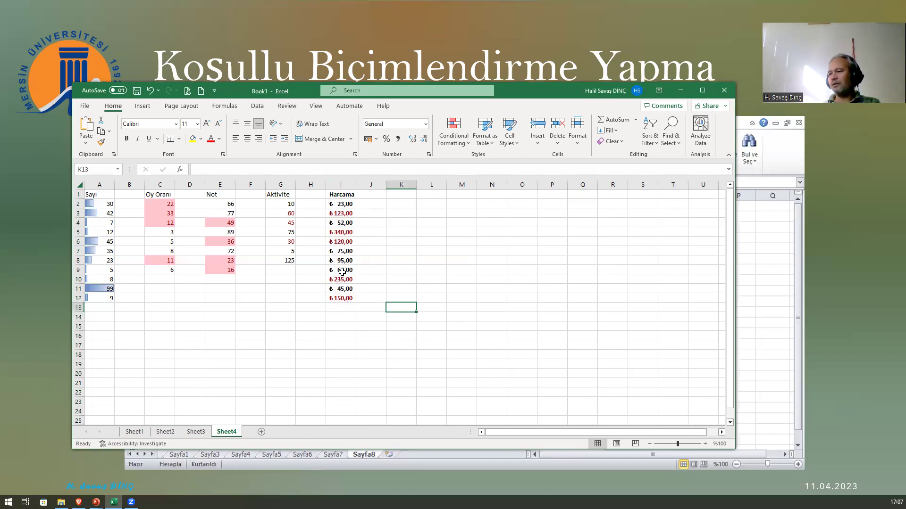
# - Change cell I5 from 340 to 34 so 95 joins the red top-five amounts
pyautogui.click(337, 307)
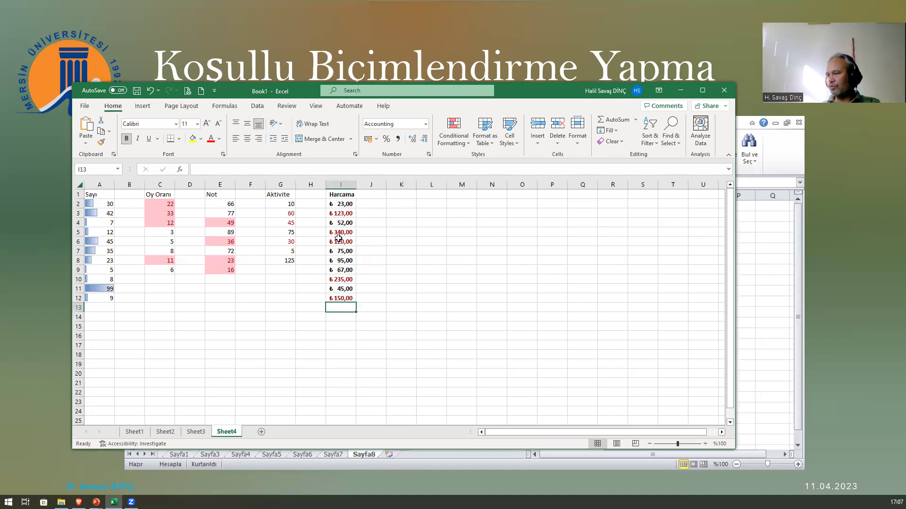
pyautogui.click(338, 233)
pyautogui.write('34')
pyautogui.press('Return')
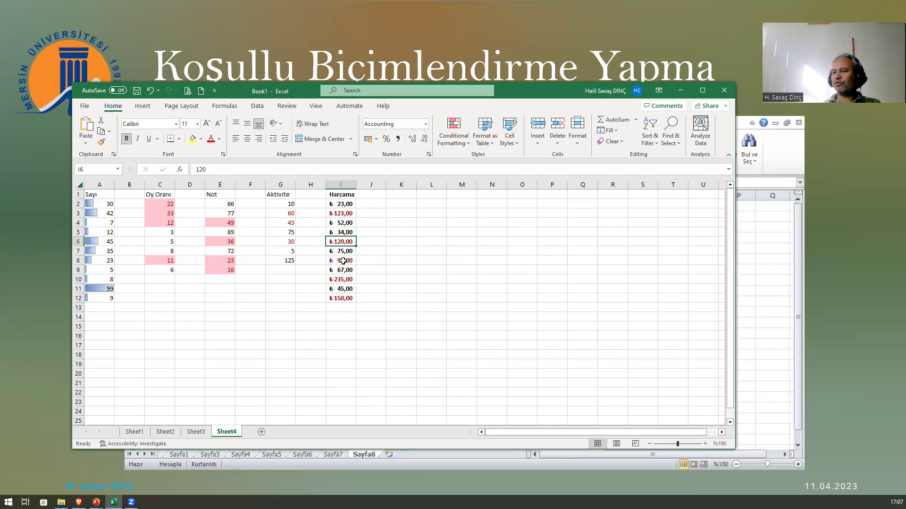
pyautogui.click(342, 306)
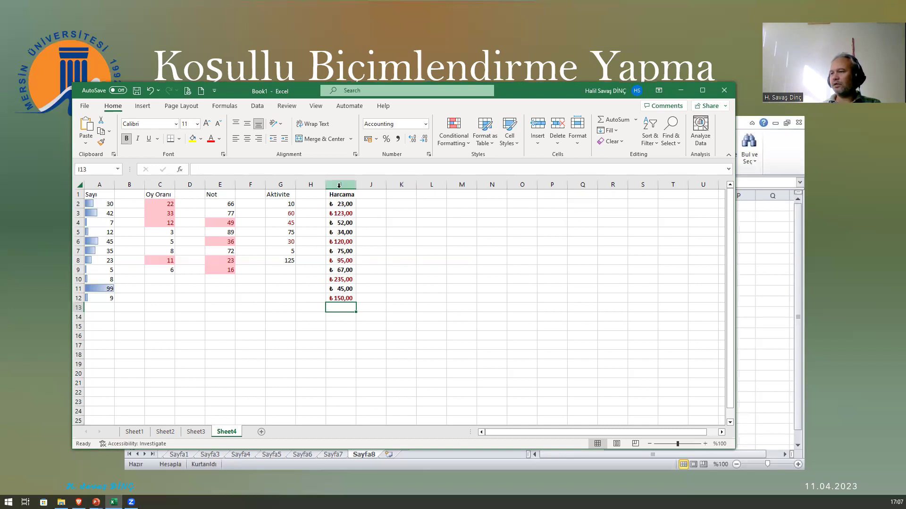
# - Copy the Harcama range I1:I12 with its formatting into columns J and K
pyautogui.moveTo(339, 194)
pyautogui.mouseDown()
pyautogui.moveTo(341, 298)
pyautogui.moveTo(414, 304)
pyautogui.mouseUp()
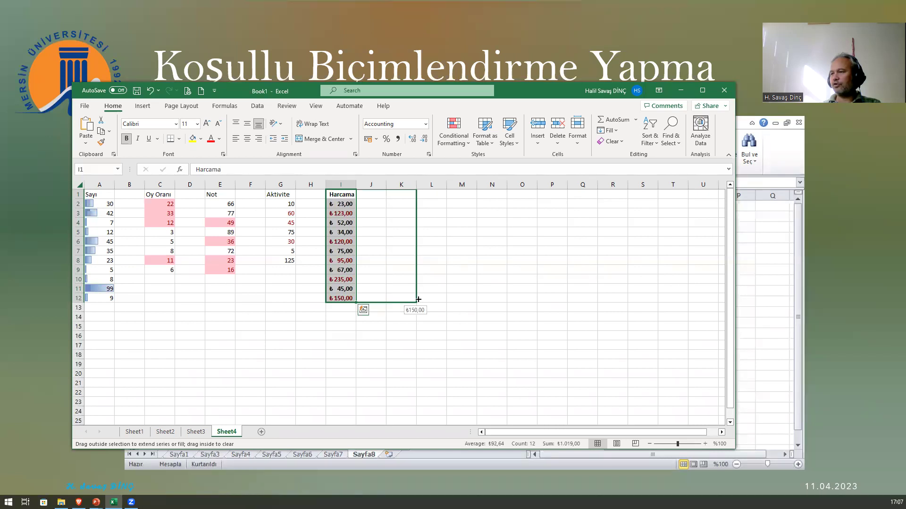
pyautogui.click(372, 192)
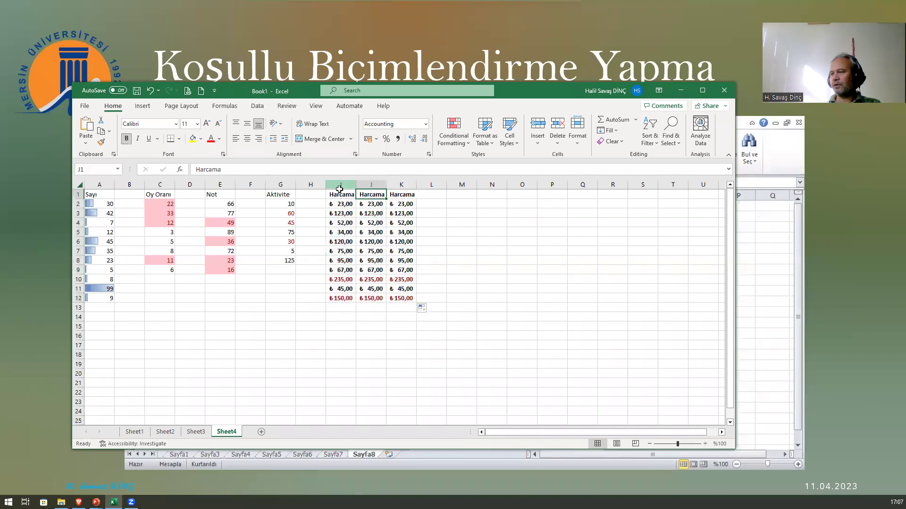
pyautogui.click(340, 185)
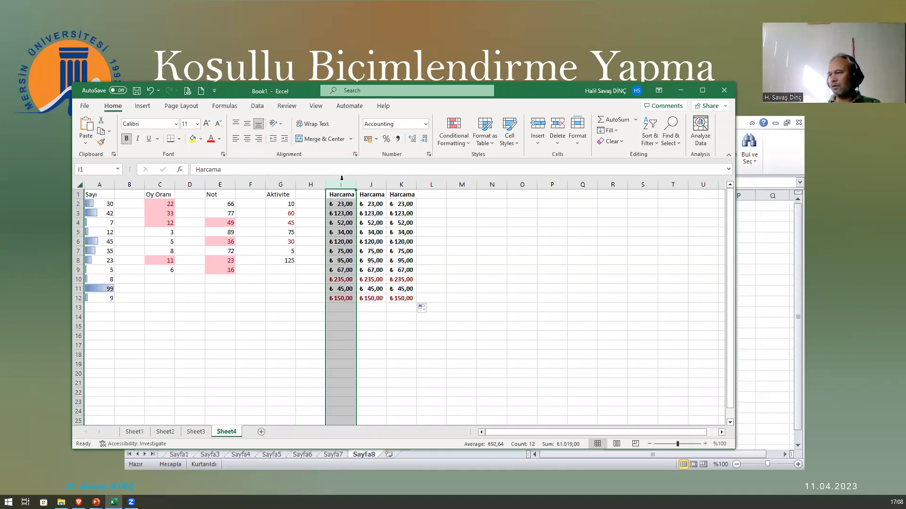
# - Clear all conditional formatting rules from columns I through K
pyautogui.click(454, 138)
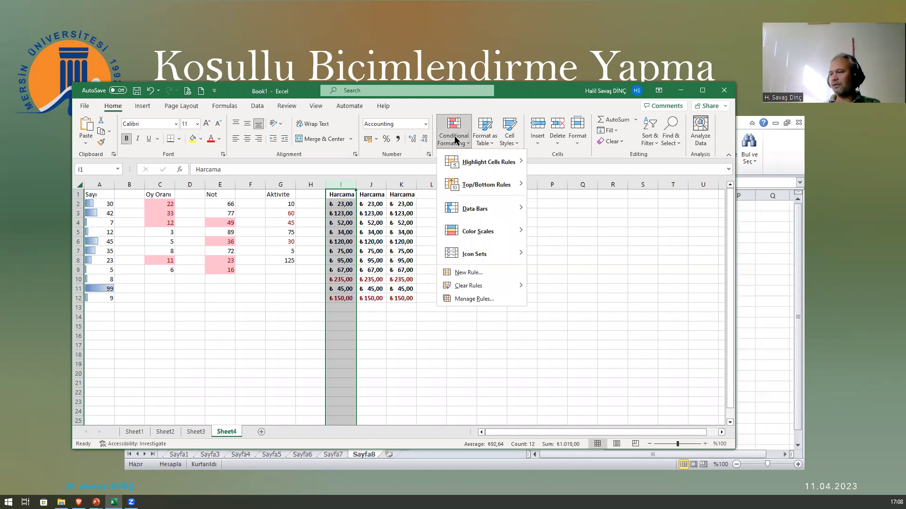
pyautogui.moveTo(469, 285)
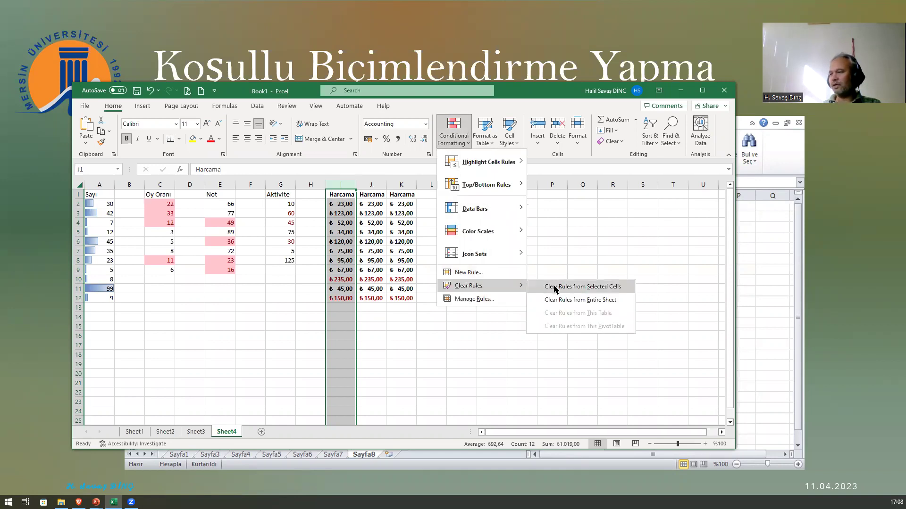
pyautogui.click(414, 307)
pyautogui.moveTo(340, 187); pyautogui.dragTo(398, 187)
pyautogui.click(454, 137)
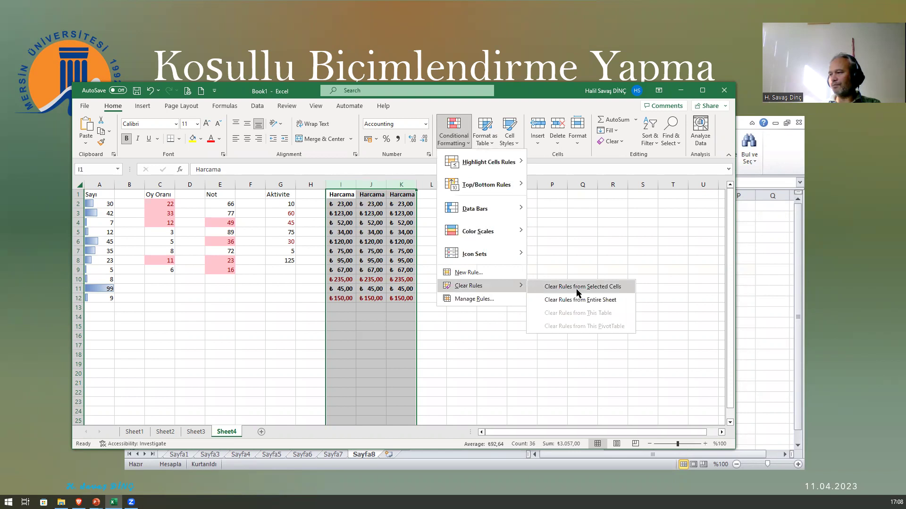
pyautogui.click(577, 288)
pyautogui.click(372, 284)
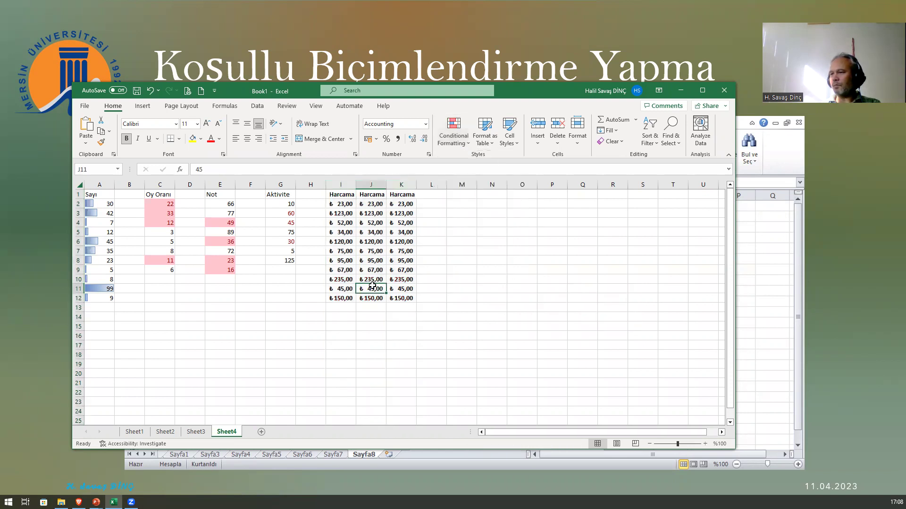
pyautogui.click(341, 185)
pyautogui.click(447, 141)
pyautogui.moveTo(486, 185)
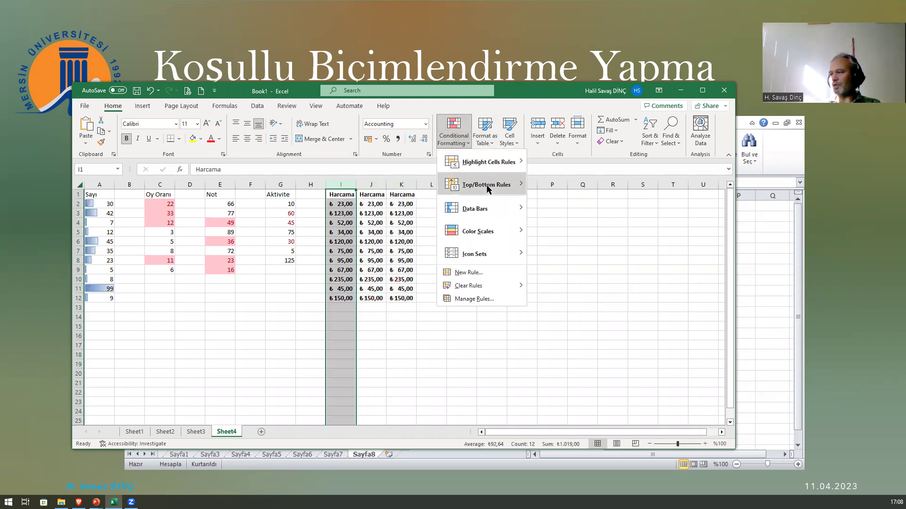
# - Highlight column I's top 5 values with the default light red fill and dark red text
pyautogui.click(570, 184)
pyautogui.click(498, 239)
pyautogui.click(498, 239)
pyautogui.click(498, 238)
pyautogui.click(498, 239)
pyautogui.click(498, 239)
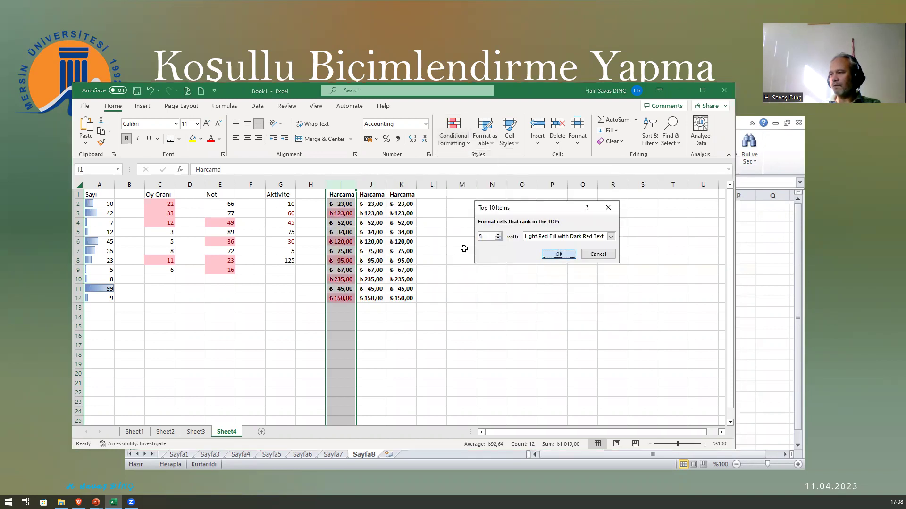
pyautogui.press('Return')
# - Widen column J and autofit columns I and K to their values
pyautogui.click(376, 190)
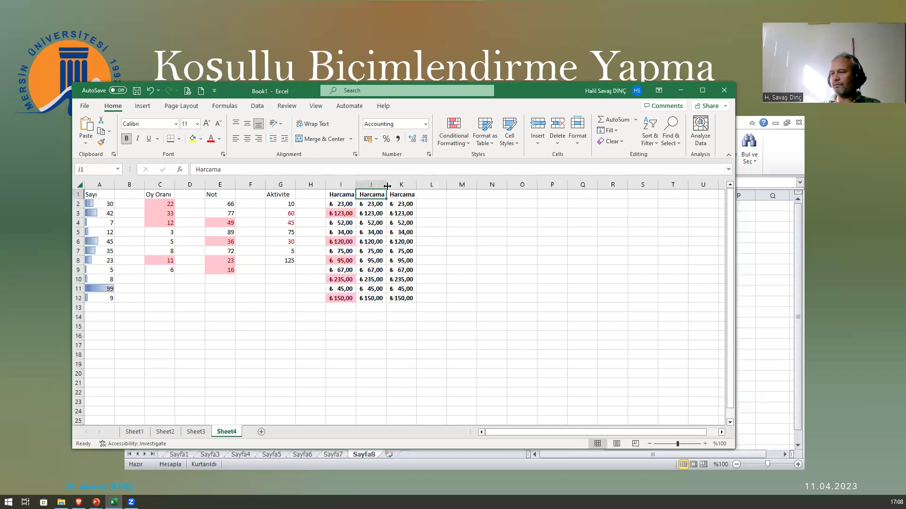
pyautogui.moveTo(386, 185); pyautogui.dragTo(389, 184)
pyautogui.doubleClick(355, 185)
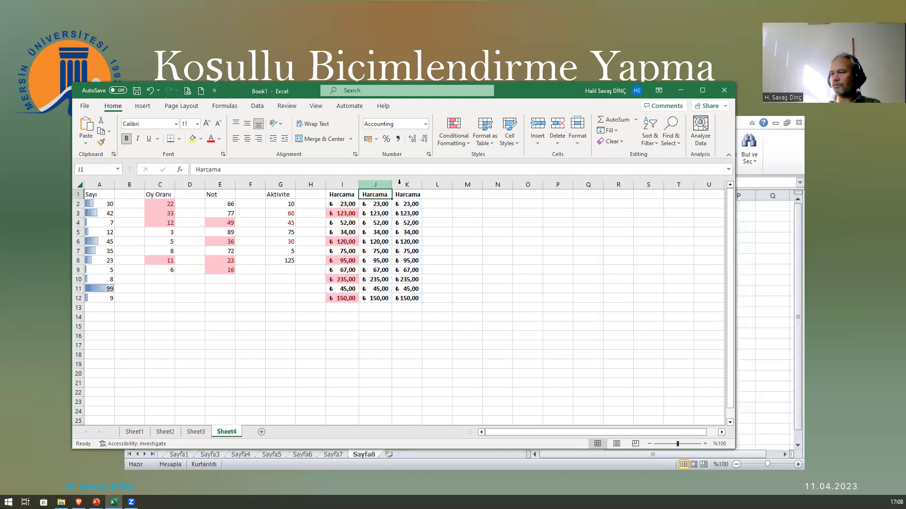
pyautogui.doubleClick(420, 185)
pyautogui.click(375, 184)
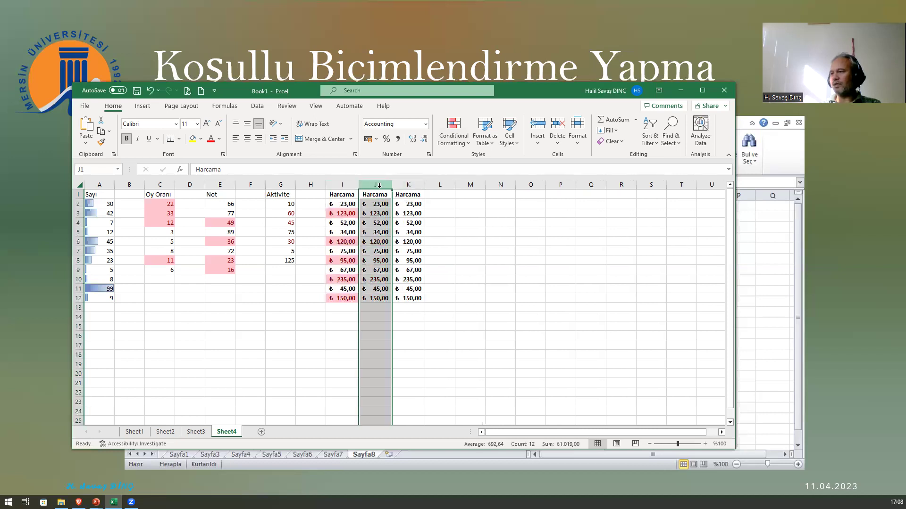
pyautogui.click(454, 134)
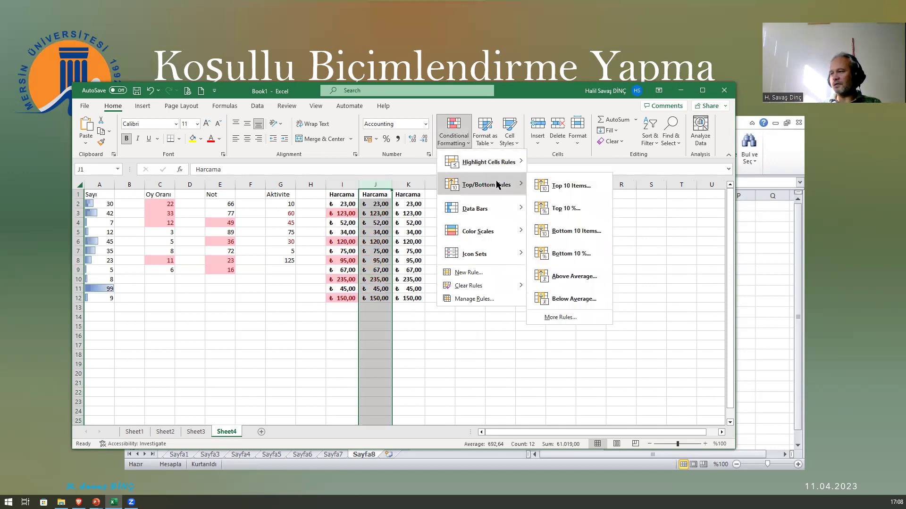
pyautogui.moveTo(485, 185)
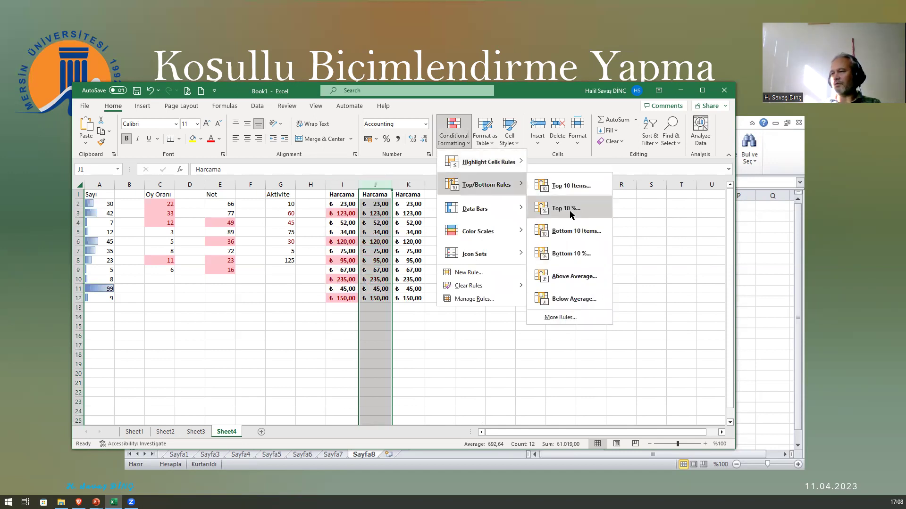
pyautogui.click(568, 208)
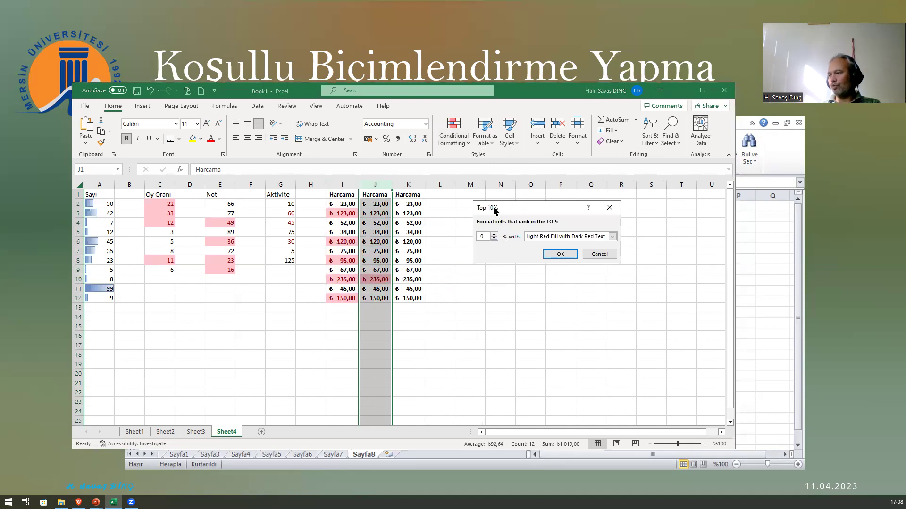
pyautogui.click(540, 237)
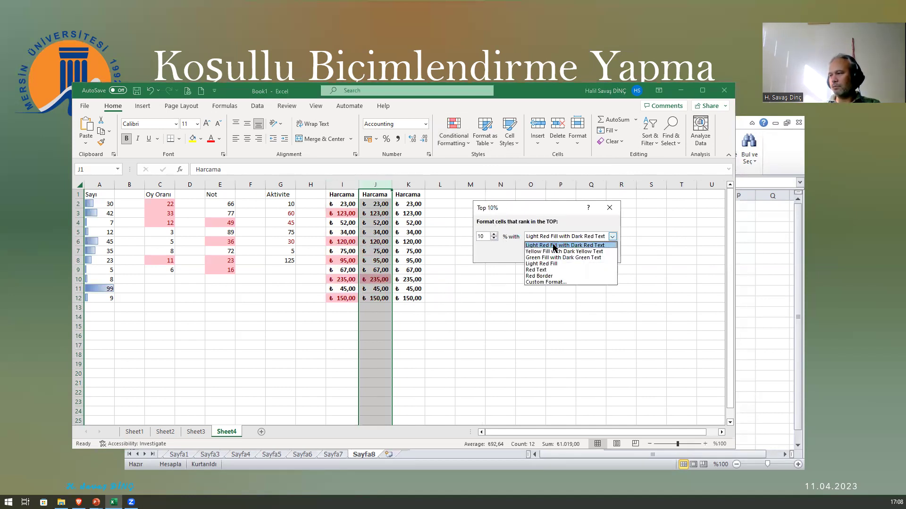
pyautogui.click(543, 271)
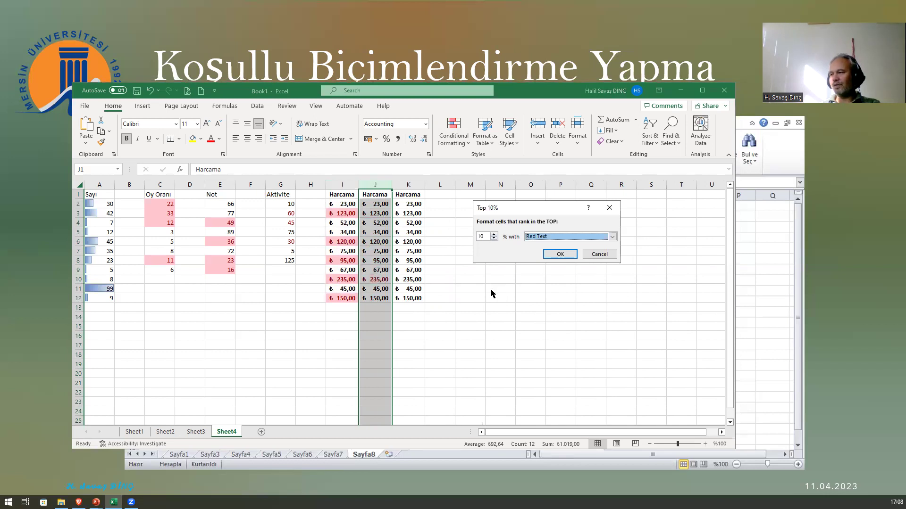
pyautogui.click(599, 254)
pyautogui.click(373, 213)
# - Extend column J's Harcama values as an increasing series down to row 36, ending at 333,34
pyautogui.moveTo(371, 200); pyautogui.dragTo(377, 420)
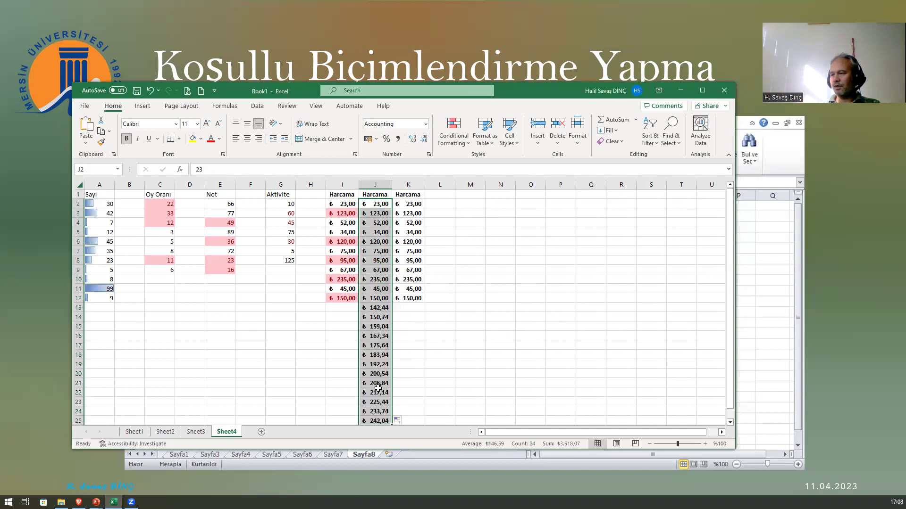
pyautogui.scroll(-3, 378, 388)
pyautogui.scroll(-1, 400, 325)
pyautogui.moveTo(391, 311); pyautogui.dragTo(390, 419)
pyautogui.scroll(4, 425, 316)
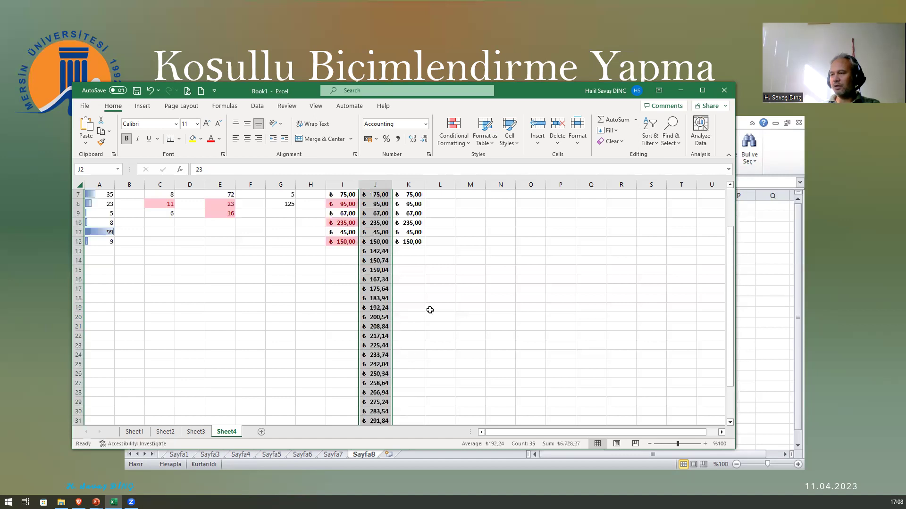
pyautogui.click(380, 184)
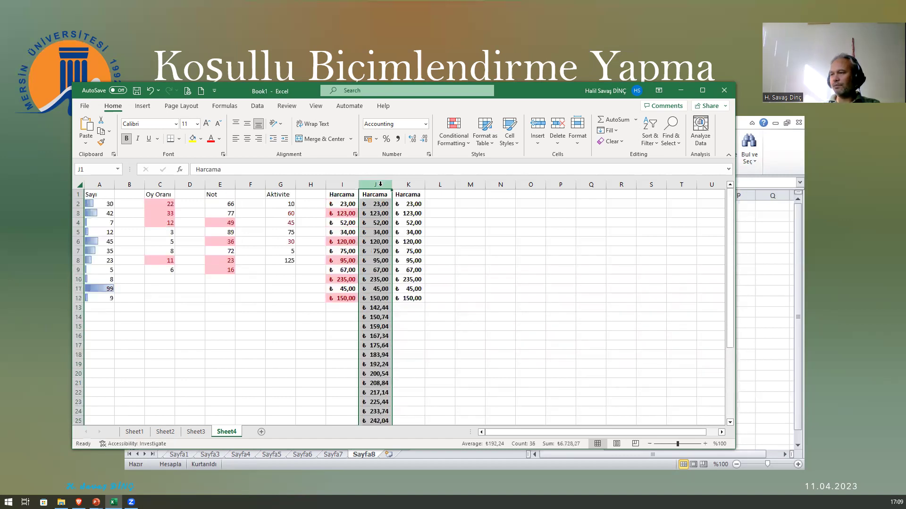
# - Apply a Top 10% Red Text rule to column J, reddening values up to 333,34
pyautogui.click(453, 135)
pyautogui.moveTo(486, 185)
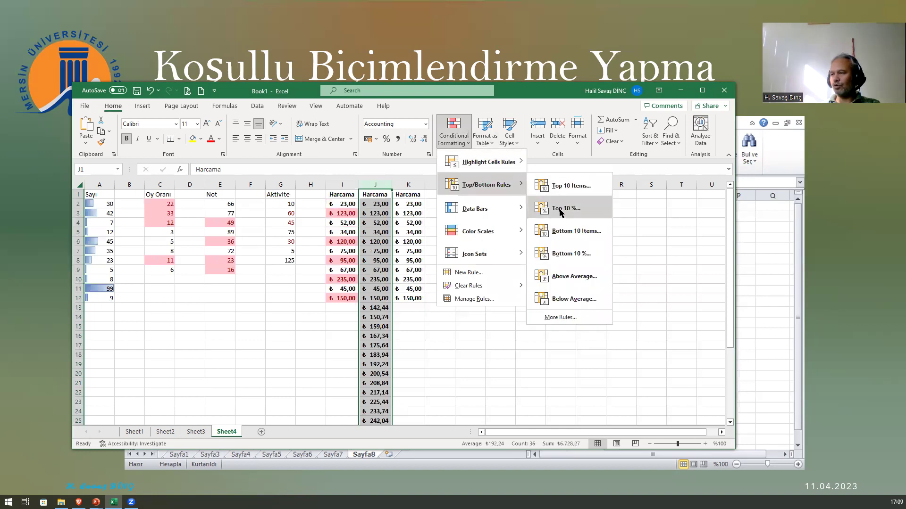
pyautogui.click(561, 210)
pyautogui.click(549, 238)
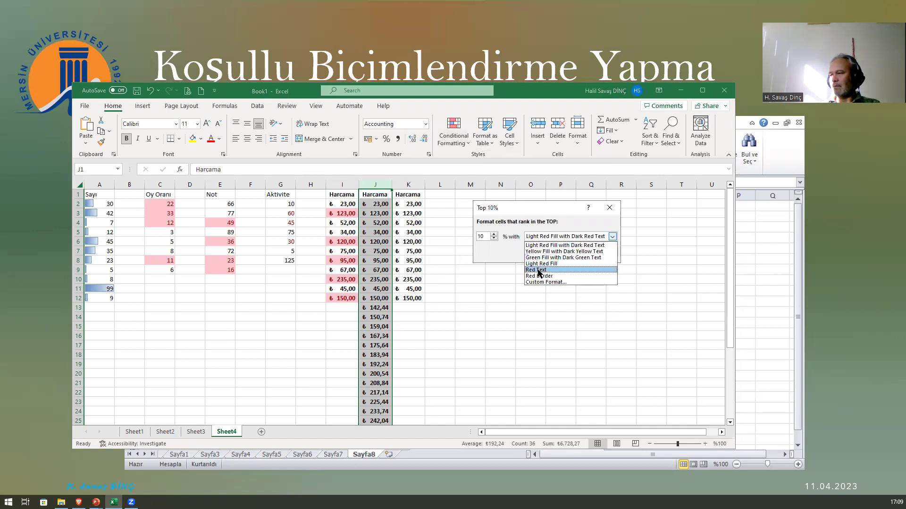
pyautogui.click(536, 270)
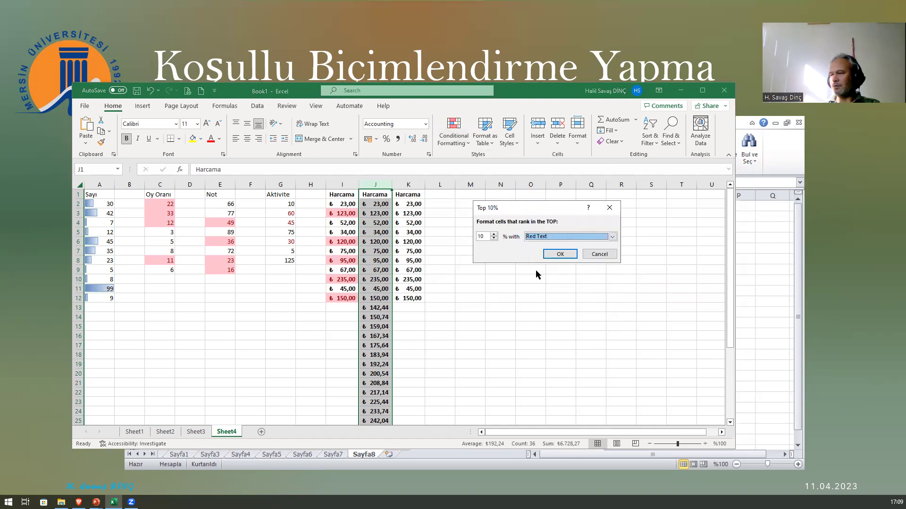
pyautogui.click(559, 254)
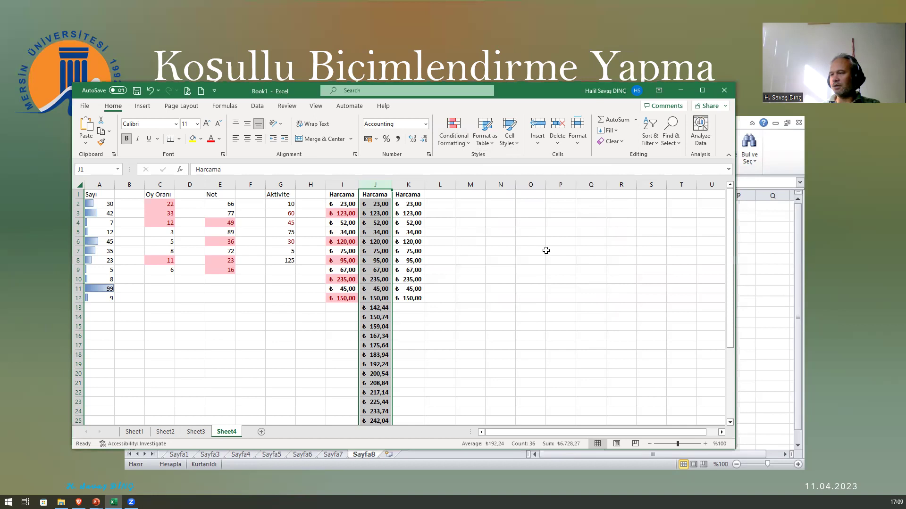
pyautogui.click(429, 333)
pyautogui.moveTo(730, 279); pyautogui.dragTo(720, 380)
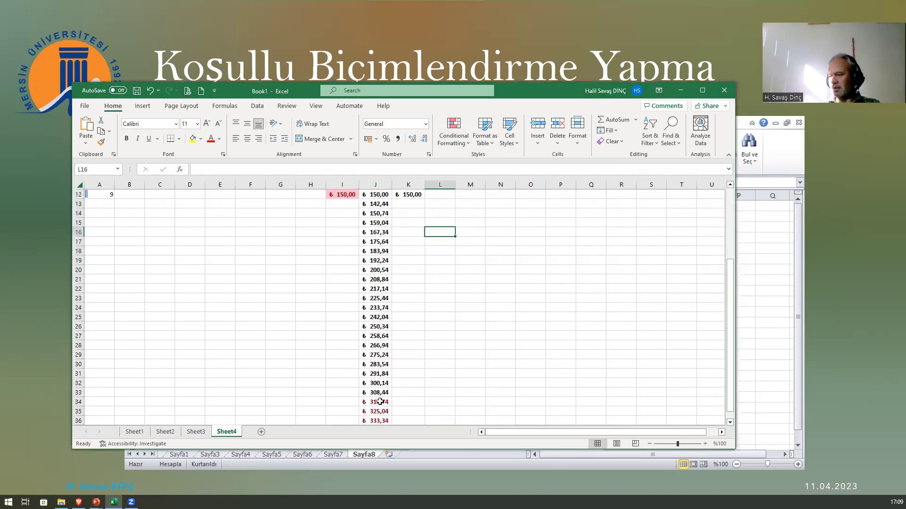
pyautogui.moveTo(380, 402); pyautogui.dragTo(380, 422)
pyautogui.click(402, 373)
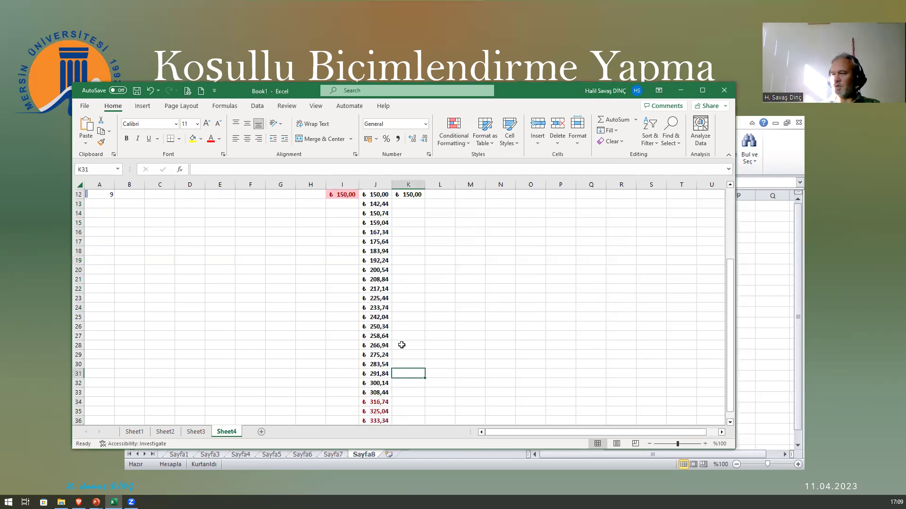
pyautogui.scroll(4, 401, 346)
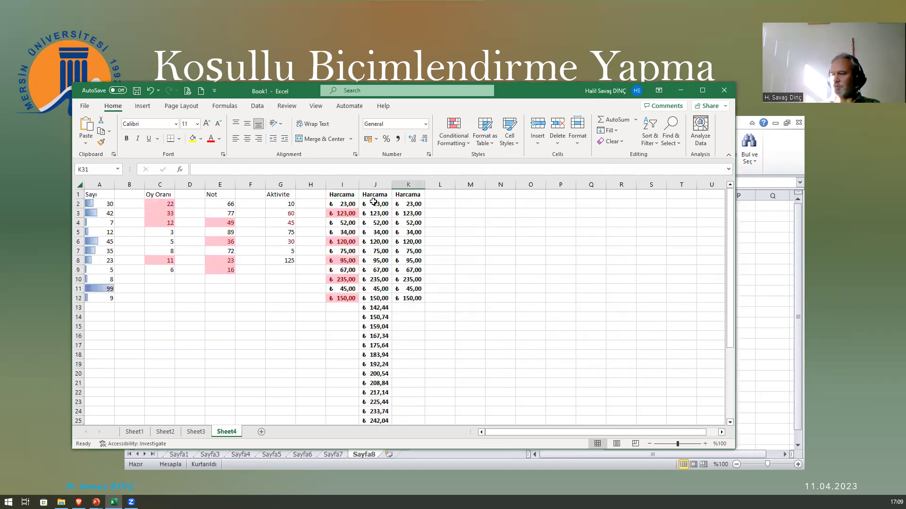
pyautogui.scroll(-2, 385, 316)
pyautogui.scroll(2, 383, 324)
pyautogui.scroll(-1, 384, 330)
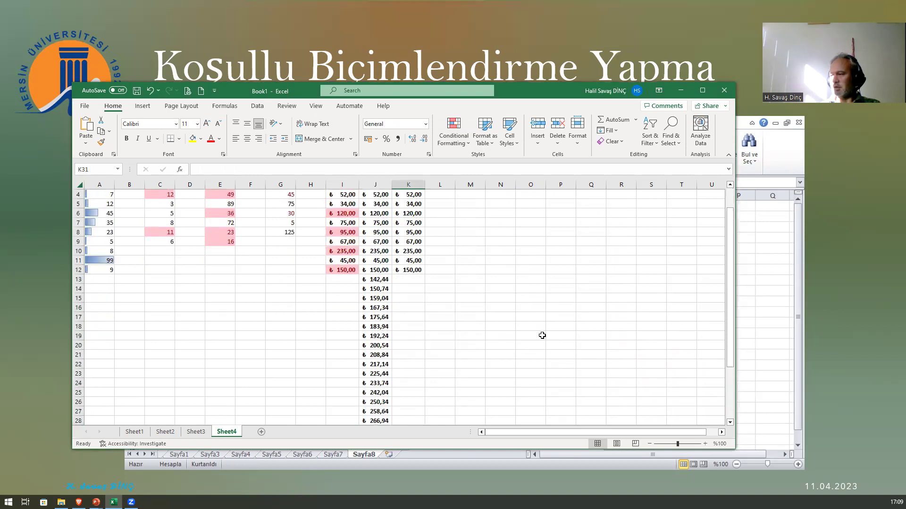
pyautogui.moveTo(732, 286); pyautogui.dragTo(728, 365)
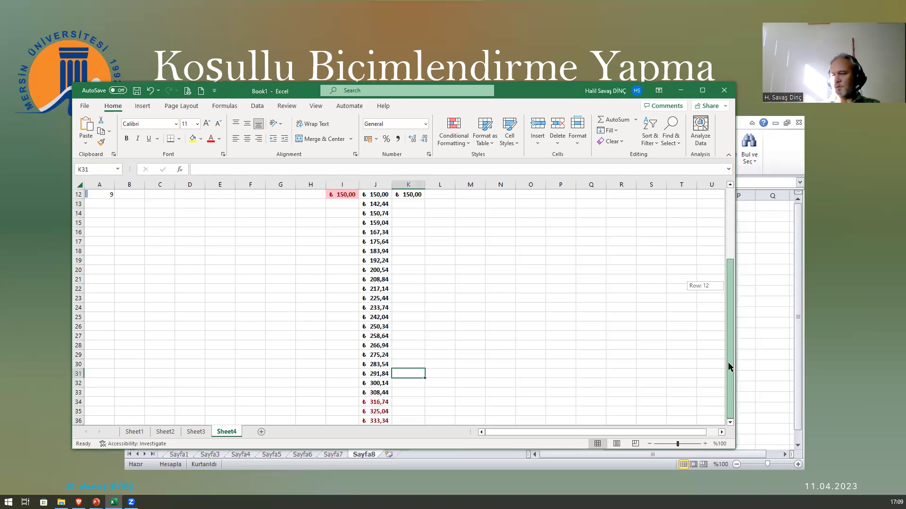
pyautogui.moveTo(728, 367); pyautogui.dragTo(728, 367)
pyautogui.moveTo(379, 405); pyautogui.dragTo(379, 420)
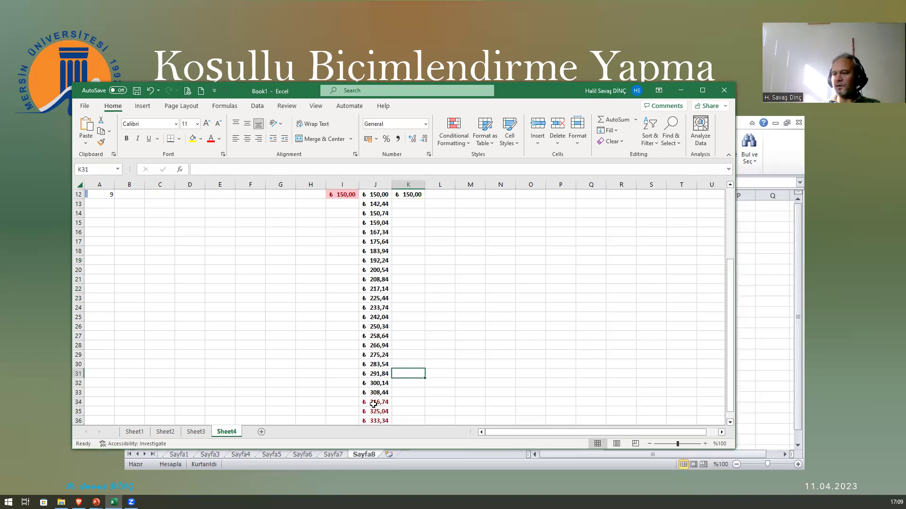
pyautogui.moveTo(373, 404); pyautogui.dragTo(378, 420)
pyautogui.click(399, 297)
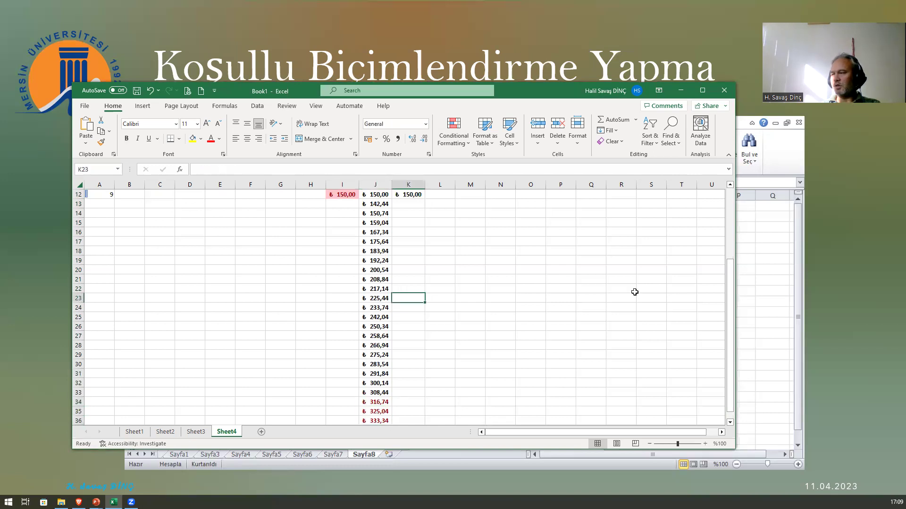
pyautogui.scroll(4, 726, 226)
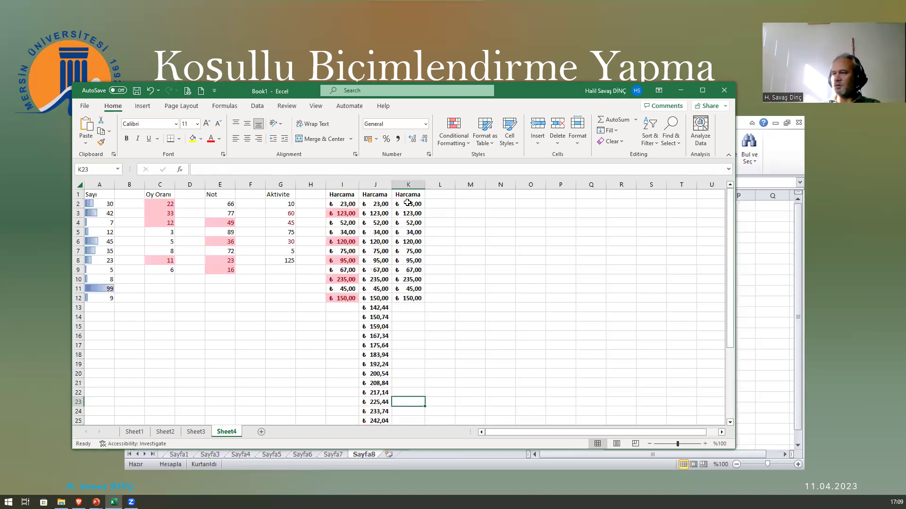
# - Apply a Bottom 5 Items Red Text rule to column K, reddening 23, 34, 45, 52 and 67
pyautogui.click(408, 185)
pyautogui.click(454, 137)
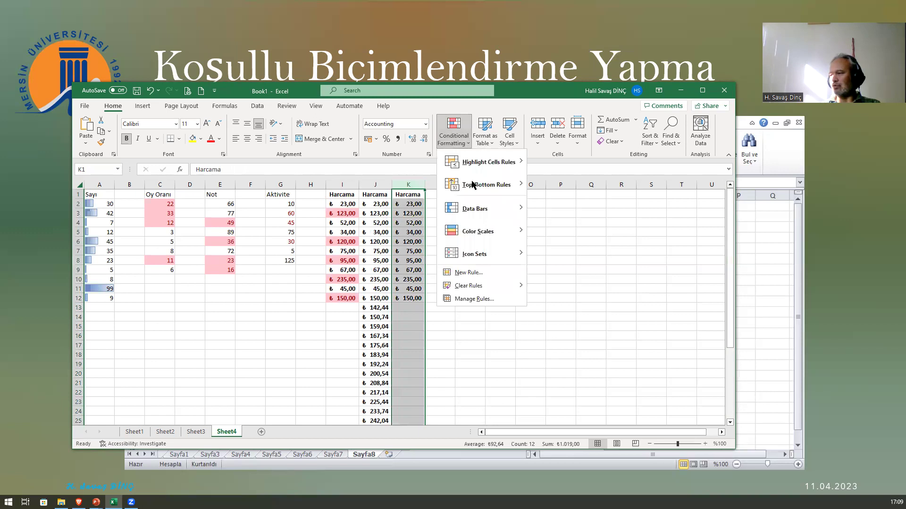
pyautogui.moveTo(485, 185)
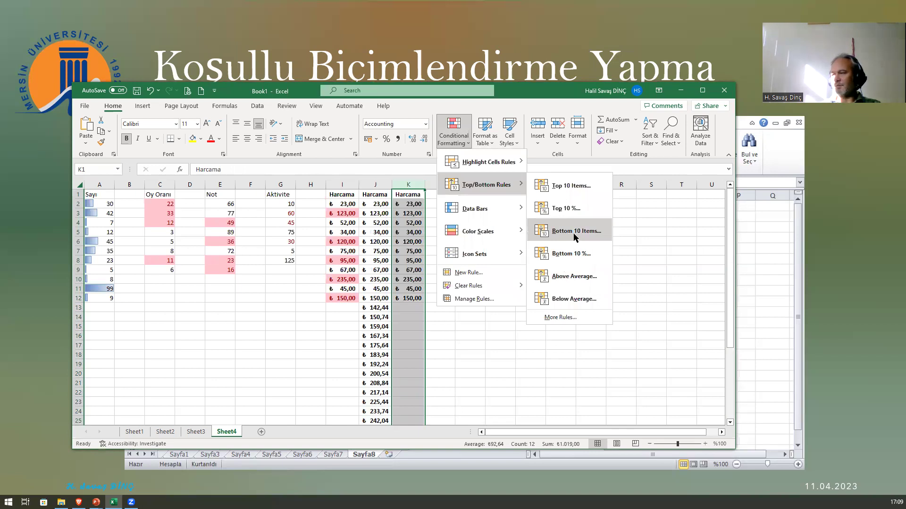
pyautogui.click(574, 233)
pyautogui.click(498, 238)
pyautogui.click(498, 238)
pyautogui.click(498, 238)
pyautogui.click(498, 238)
pyautogui.click(497, 238)
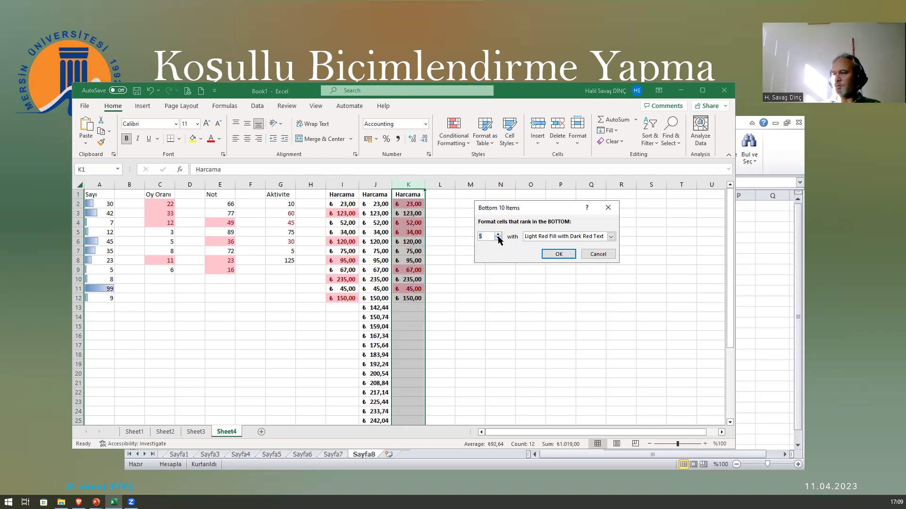
pyautogui.click(556, 237)
pyautogui.click(546, 265)
pyautogui.click(559, 254)
pyautogui.click(493, 241)
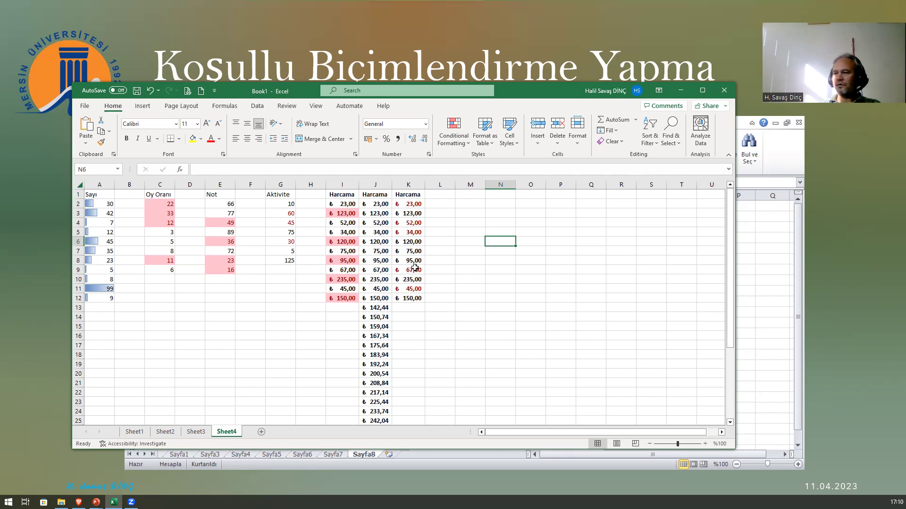
pyautogui.click(443, 223)
pyautogui.click(457, 270)
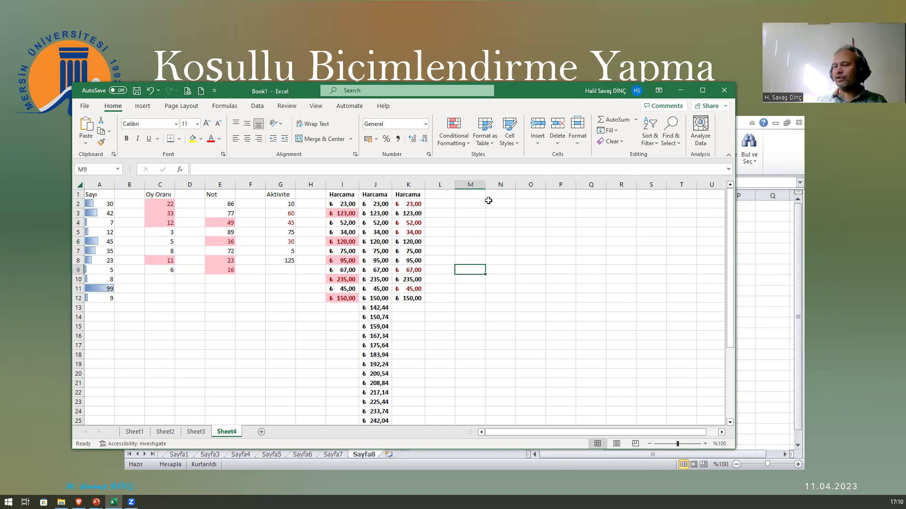
pyautogui.click(449, 149)
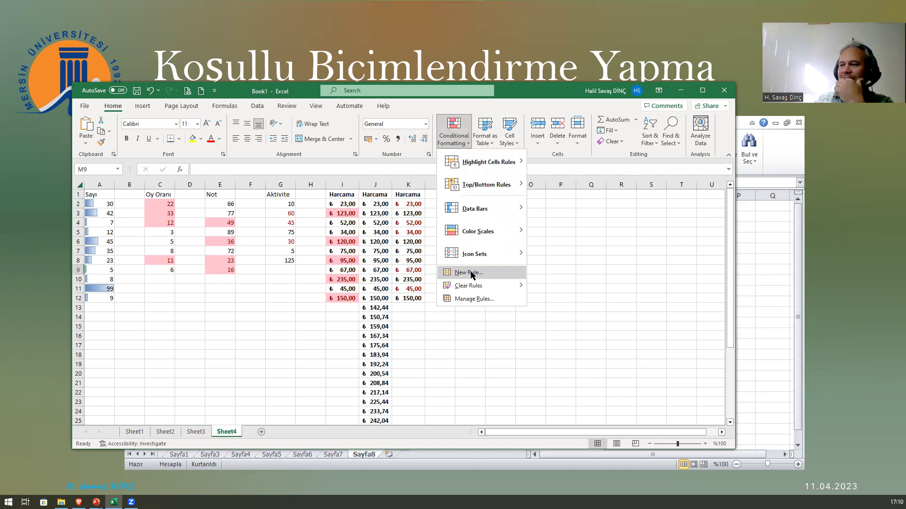
pyautogui.click(417, 272)
pyautogui.click(472, 202)
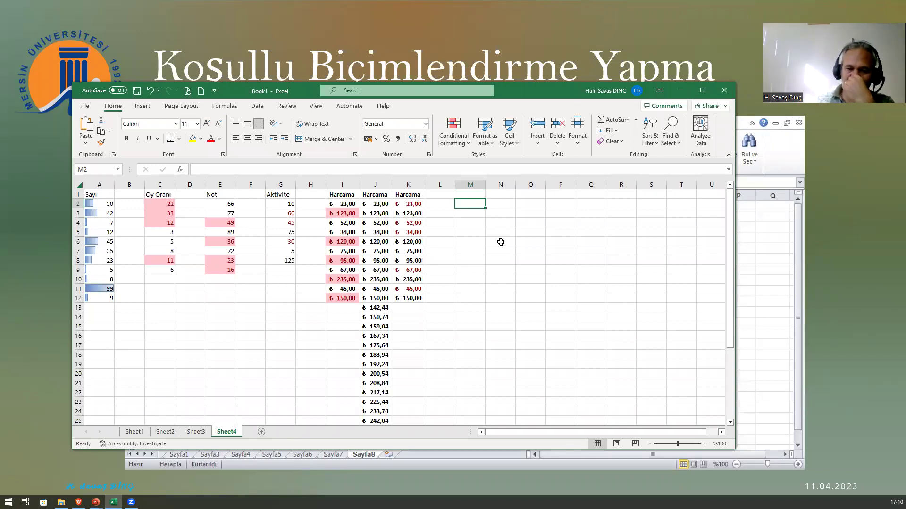
# - Switch to Sheet1 and select the DURUM result cell E8
pyautogui.click(134, 432)
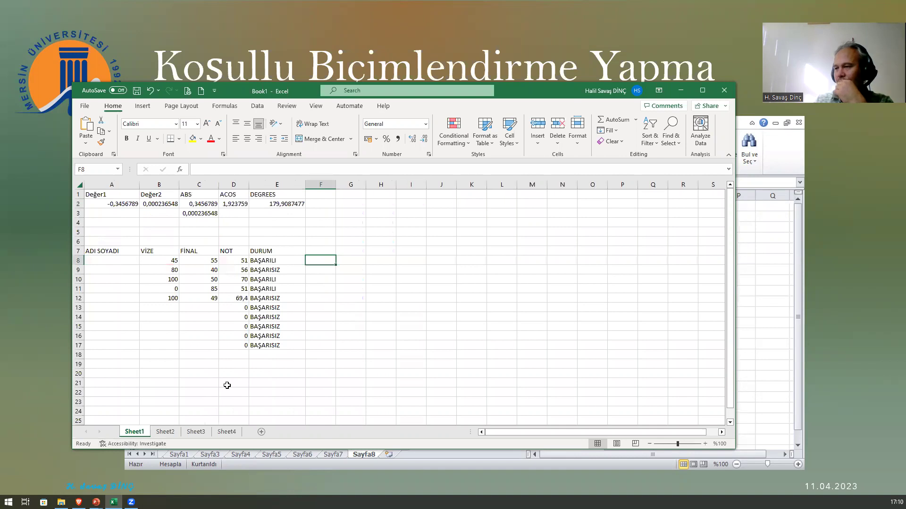
pyautogui.click(272, 263)
pyautogui.click(272, 281)
pyautogui.click(273, 261)
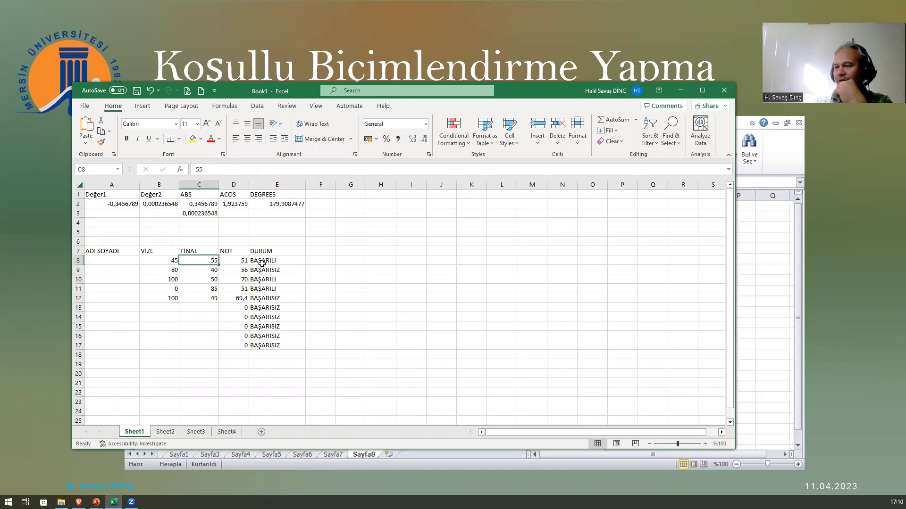
pyautogui.click(260, 315)
pyautogui.click(268, 259)
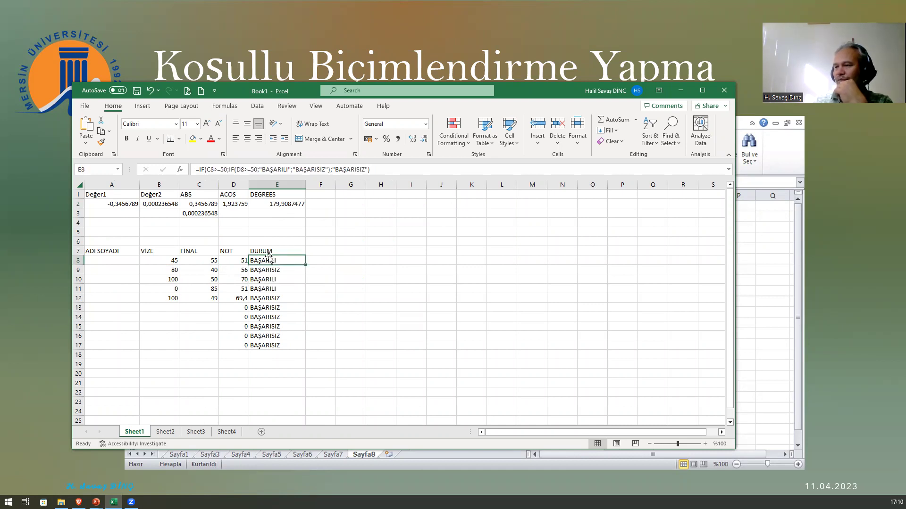
pyautogui.click(453, 141)
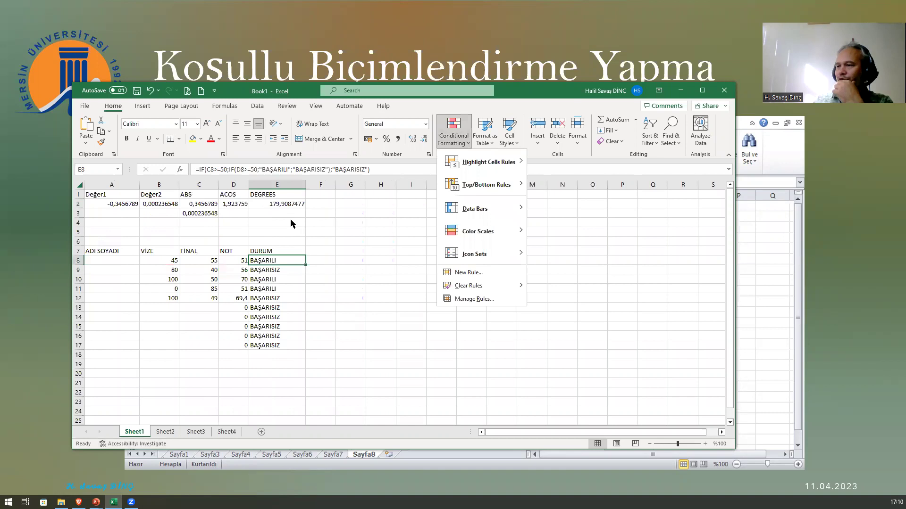
pyautogui.click(259, 246)
pyautogui.moveTo(264, 265)
pyautogui.mouseDown()
pyautogui.moveTo(266, 336)
pyautogui.moveTo(263, 259)
pyautogui.mouseUp()
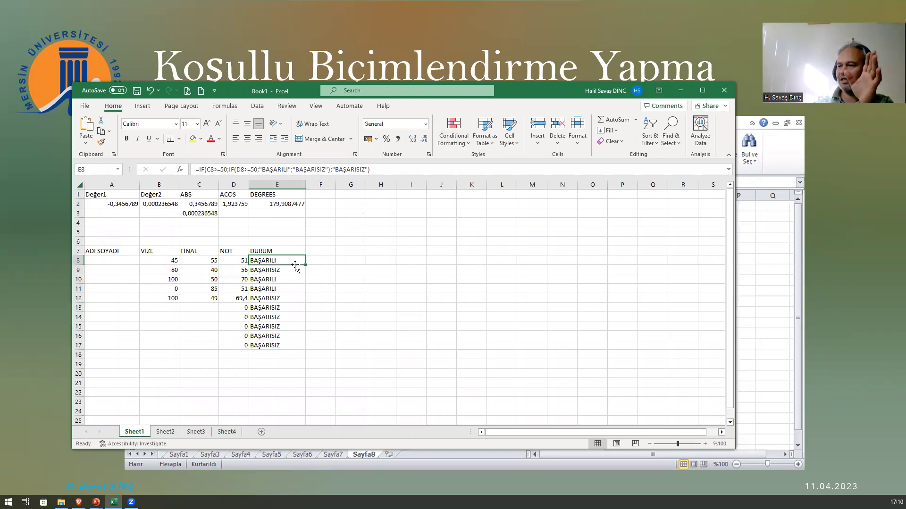
# - Browse the New Formatting Rule types, ending on the unique or duplicate values type
pyautogui.click(454, 136)
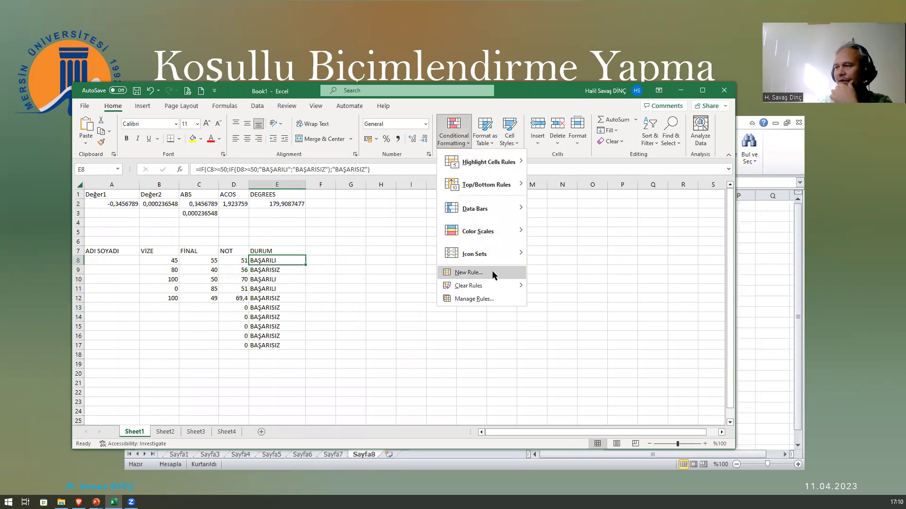
pyautogui.click(496, 276)
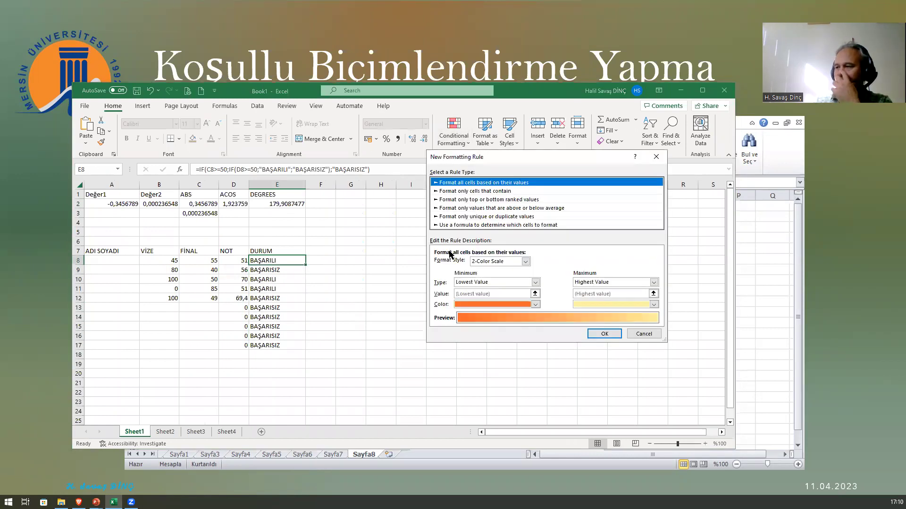
pyautogui.click(461, 191)
pyautogui.click(460, 209)
pyautogui.click(467, 200)
pyautogui.click(462, 191)
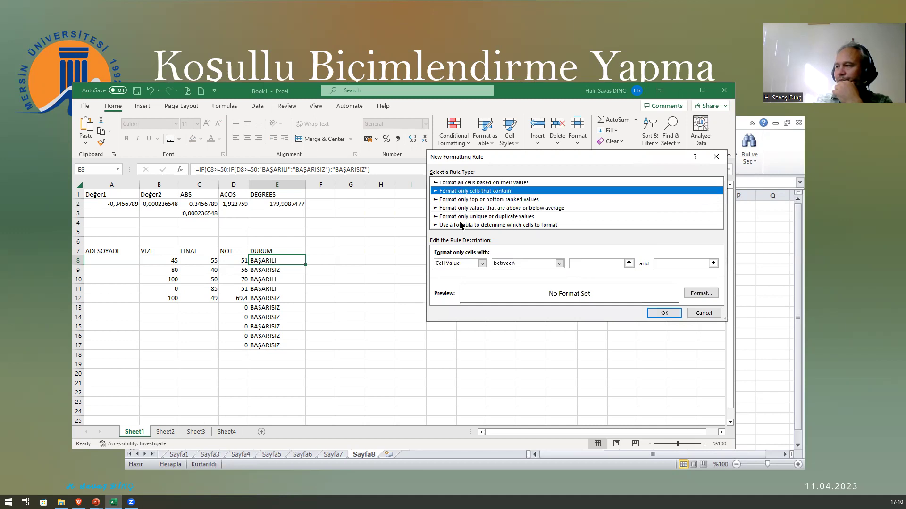
pyautogui.click(462, 225)
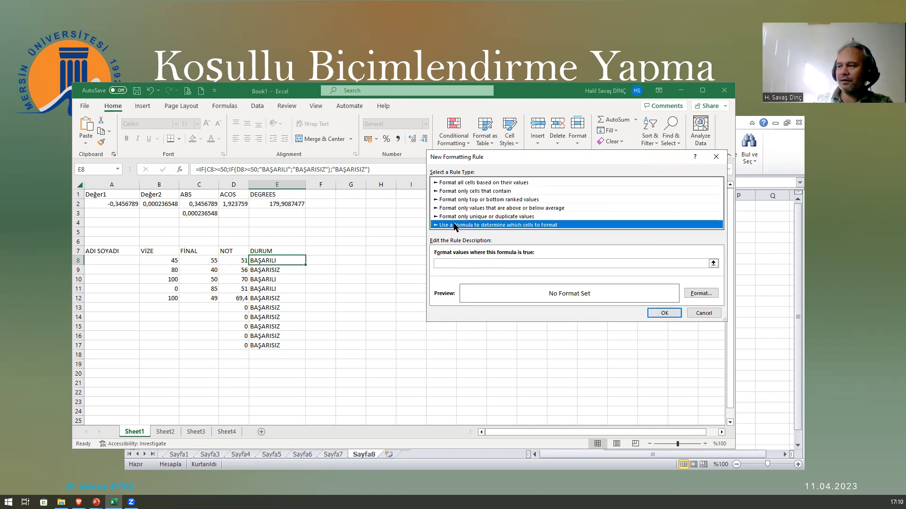
pyautogui.click(457, 217)
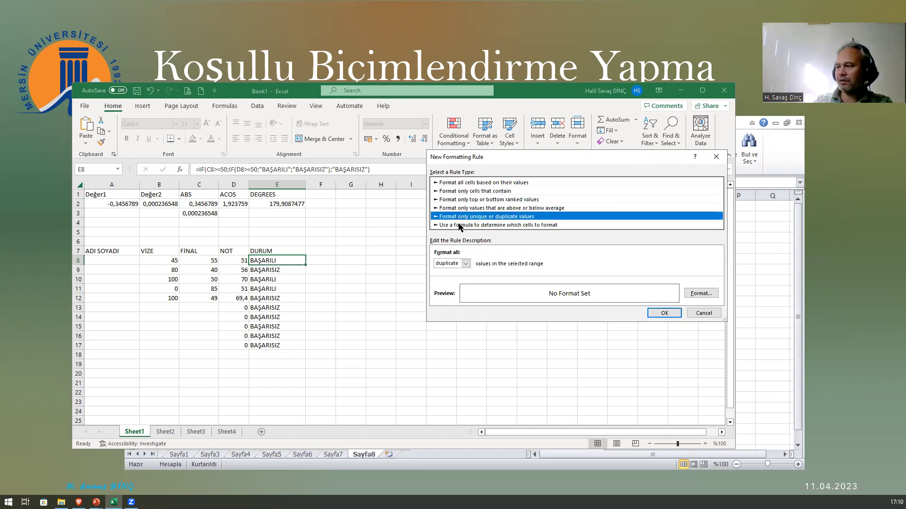
pyautogui.click(459, 226)
pyautogui.click(481, 216)
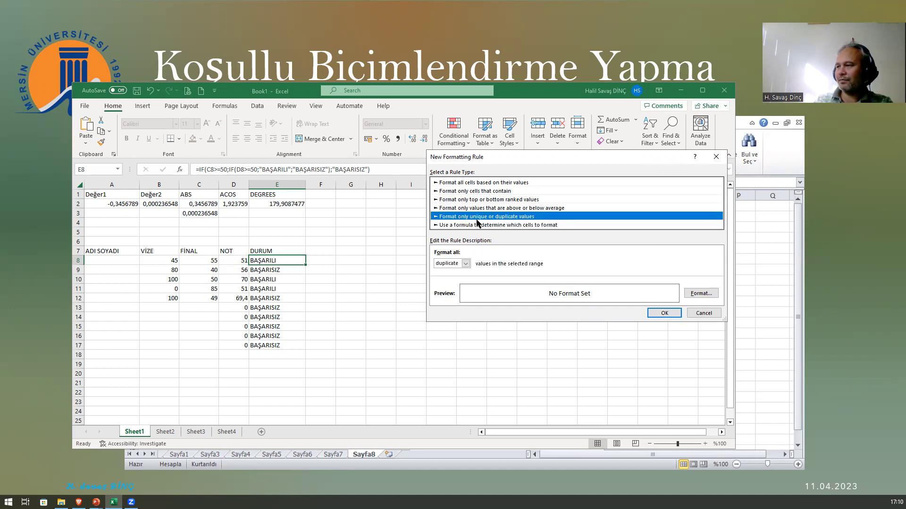
# - Inspect the duplicate/unique value options, then cancel without adding a rule
pyautogui.click(518, 217)
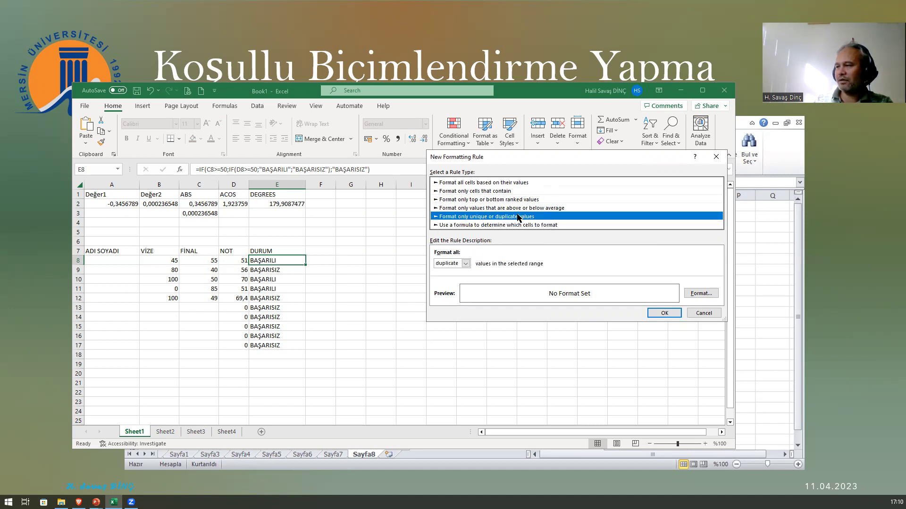
pyautogui.click(467, 221)
pyautogui.click(482, 220)
pyautogui.click(519, 220)
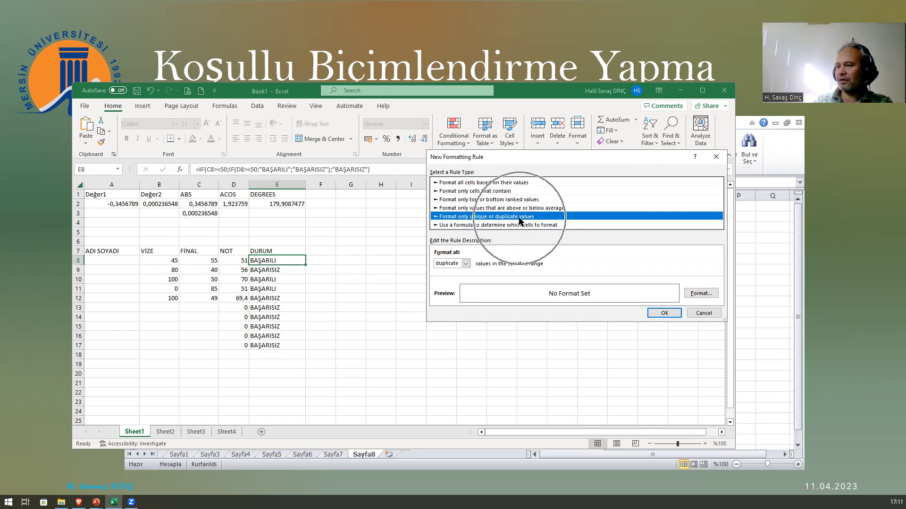
pyautogui.click(456, 264)
pyautogui.click(459, 266)
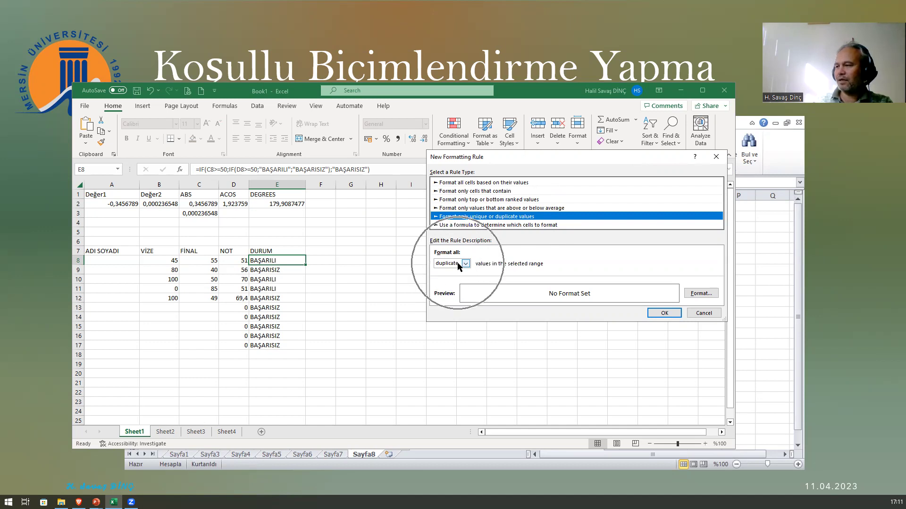
pyautogui.click(704, 313)
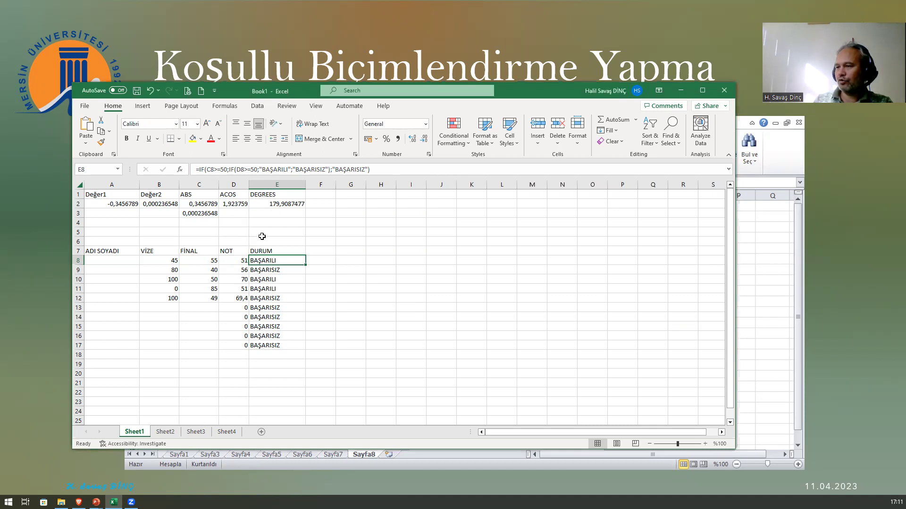
# - Start a new duplicate-values rule for the DURUM cells E8:E17
pyautogui.moveTo(261, 251); pyautogui.dragTo(257, 346)
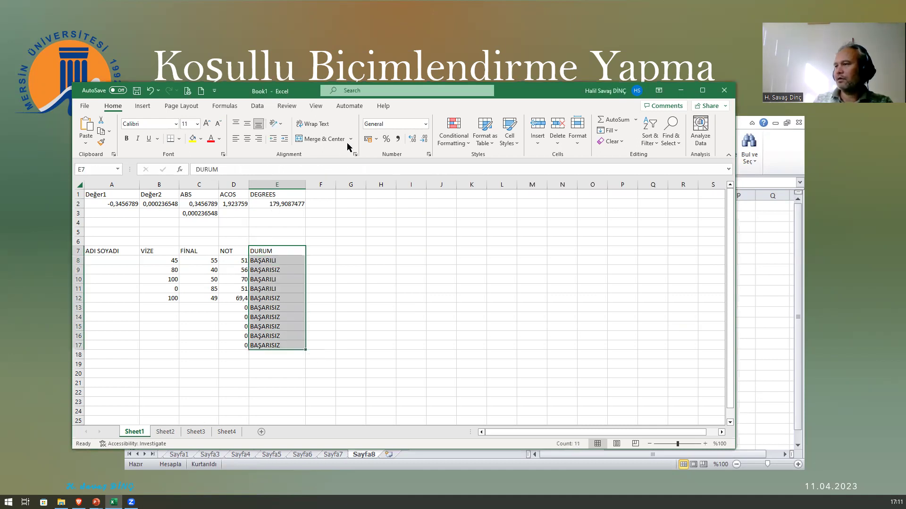
pyautogui.click(461, 142)
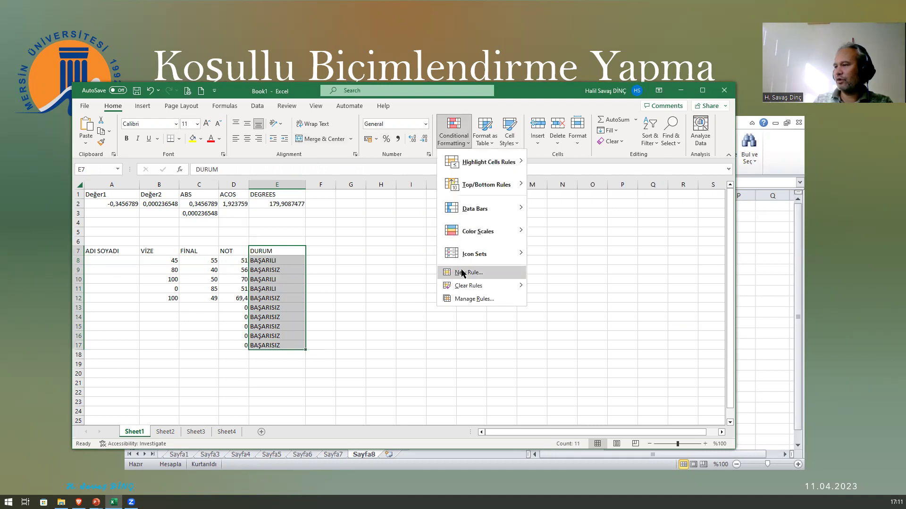
pyautogui.click(462, 273)
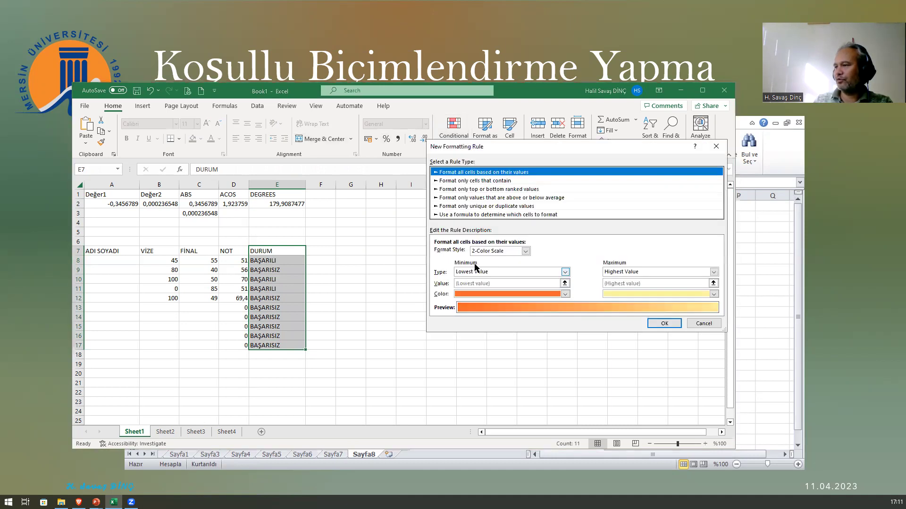
pyautogui.click(469, 207)
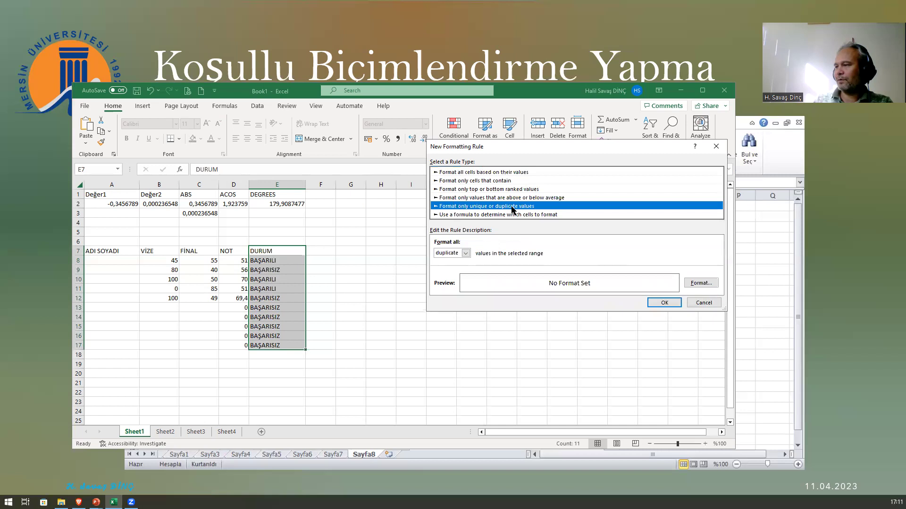
pyautogui.click(451, 254)
pyautogui.click(452, 255)
pyautogui.click(452, 255)
pyautogui.click(448, 268)
pyautogui.click(449, 255)
pyautogui.click(446, 262)
pyautogui.click(448, 254)
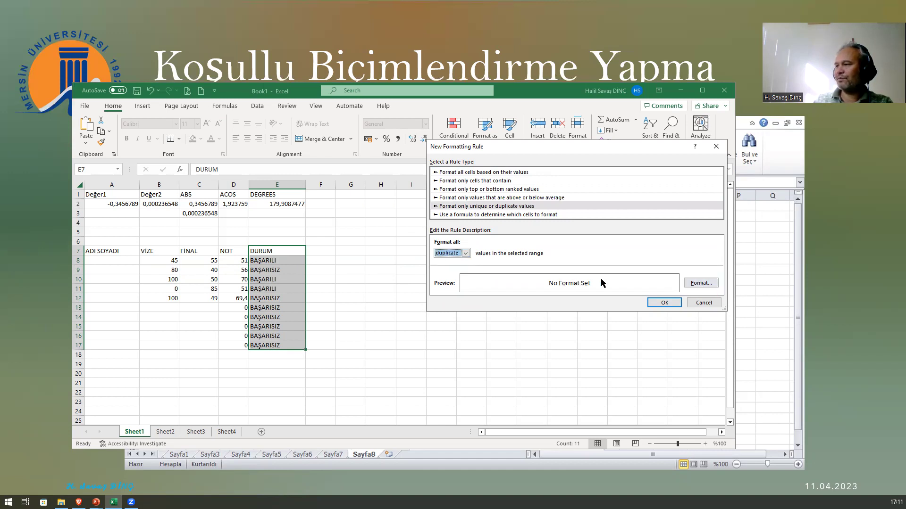
# - Format duplicates as red, bold italic, single-underlined text and apply the rule
pyautogui.click(695, 284)
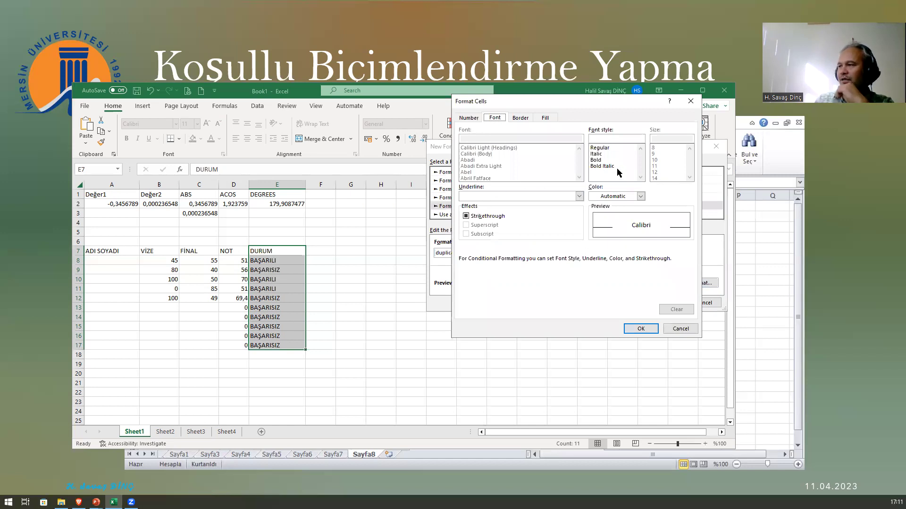
pyautogui.click(597, 166)
pyautogui.click(618, 196)
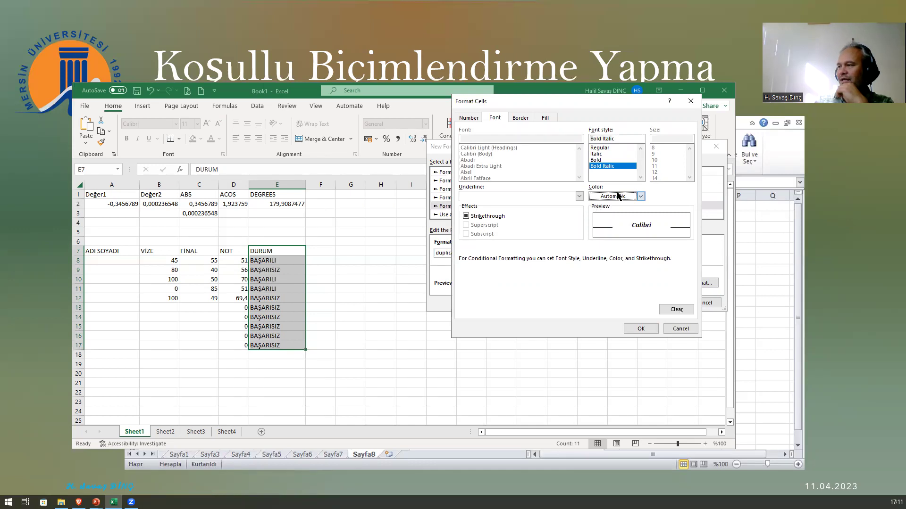
pyautogui.click(601, 302)
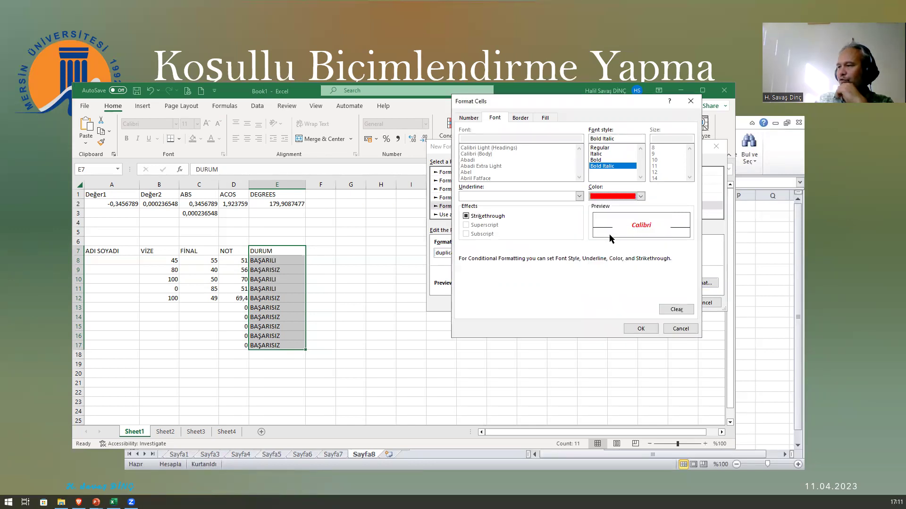
pyautogui.click(483, 217)
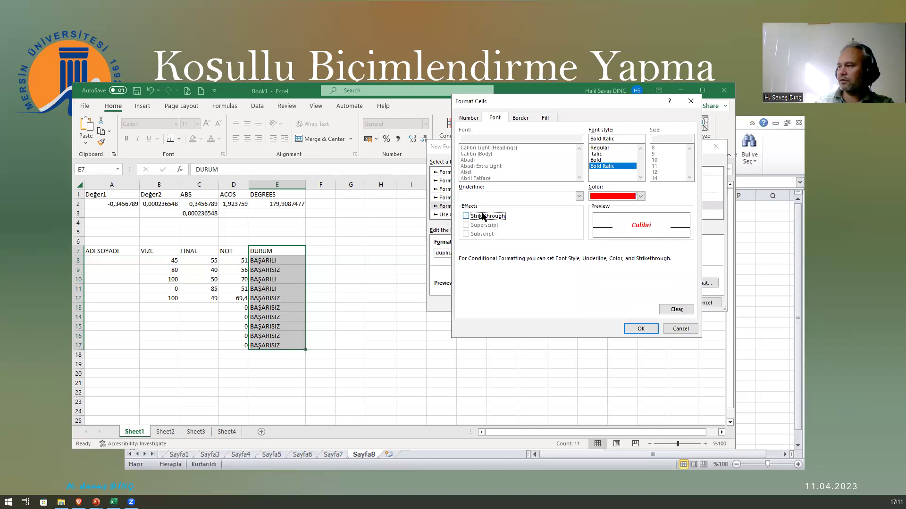
pyautogui.click(481, 218)
pyautogui.click(491, 197)
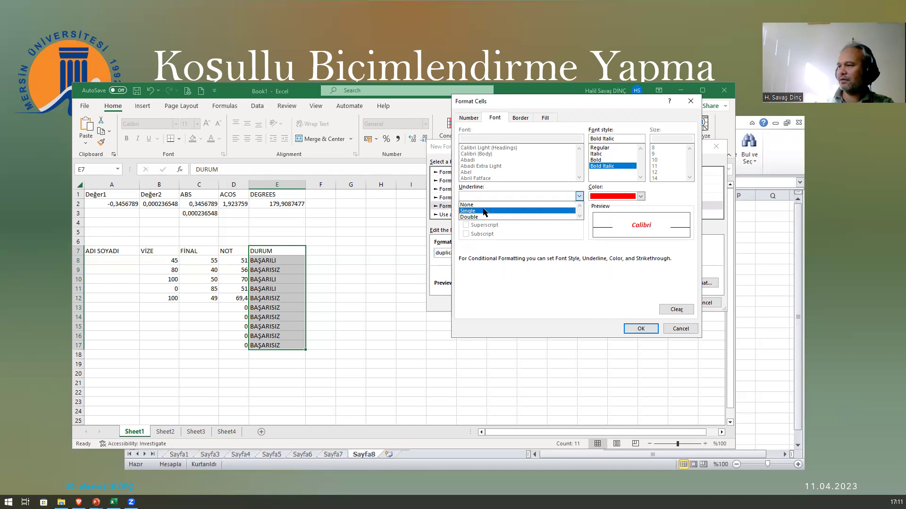
pyautogui.click(480, 211)
pyautogui.click(633, 328)
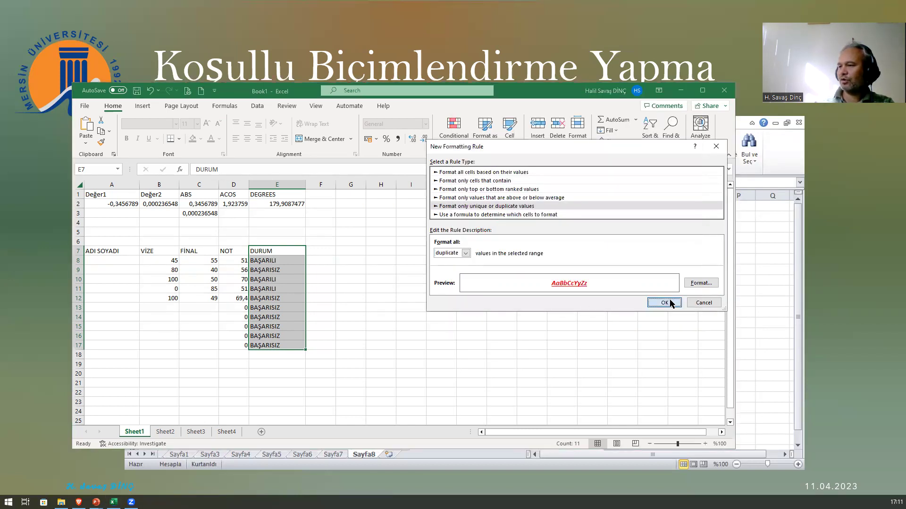
pyautogui.click(670, 303)
# - Check the formulas in several DURUM cells, then undo the duplicate-values highlighting
pyautogui.click(286, 292)
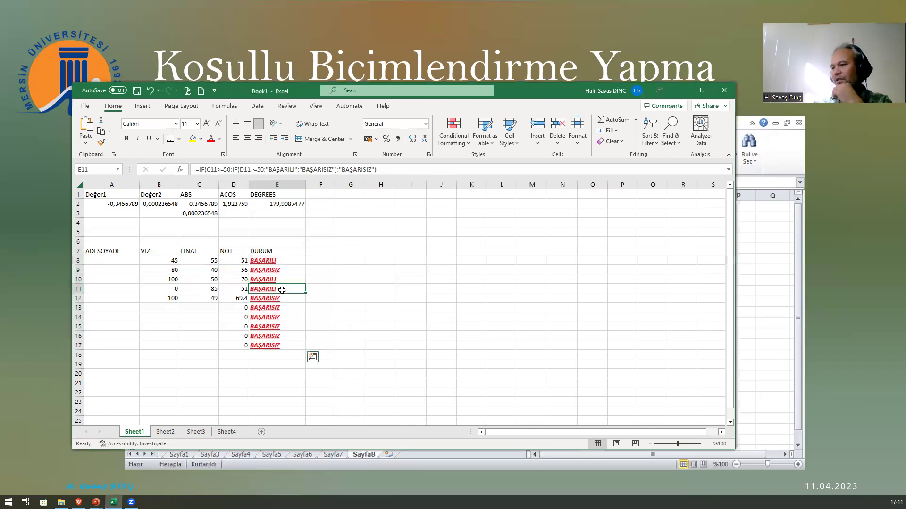
pyautogui.click(280, 316)
pyautogui.click(262, 335)
pyautogui.click(280, 260)
pyautogui.click(277, 279)
pyautogui.click(271, 316)
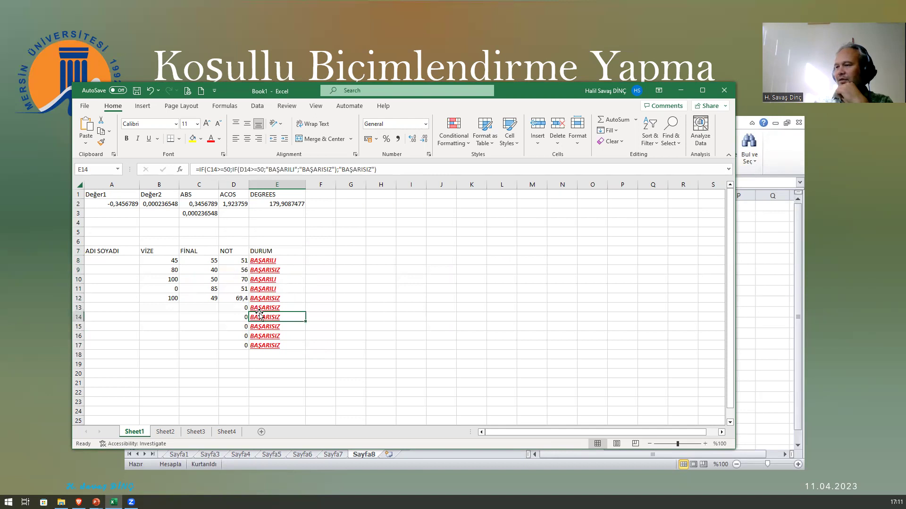
pyautogui.click(262, 250)
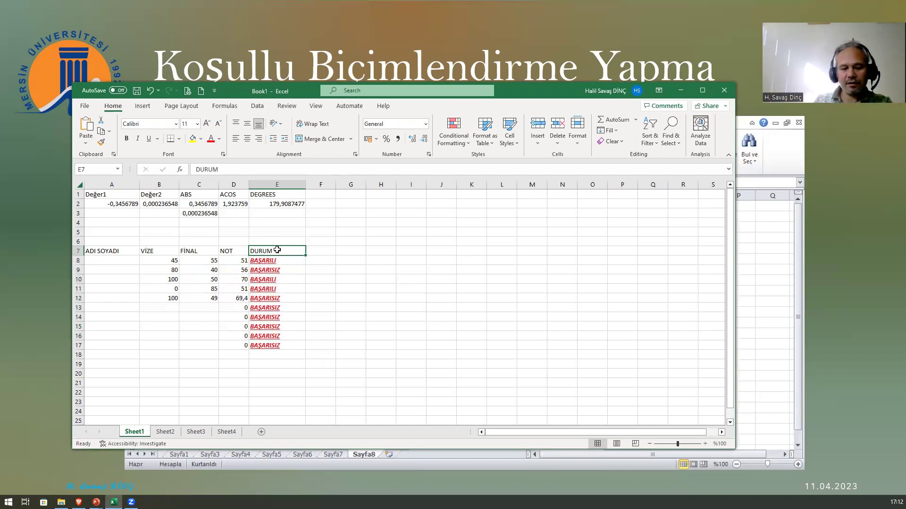
pyautogui.hotkey('ctrl', 'z')
# - Add a unique-values rule with red bold italic text to E7:E17, highlighting only the DURUM header
pyautogui.click(458, 139)
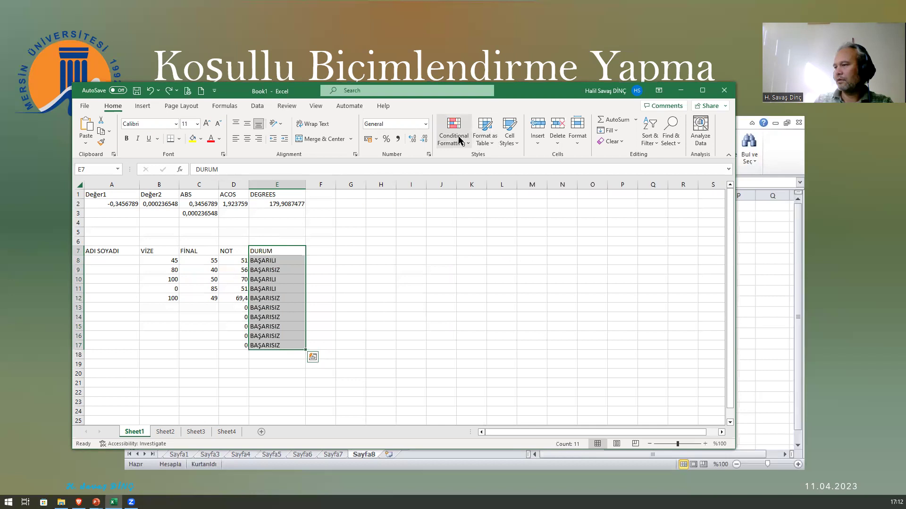
pyautogui.click(467, 273)
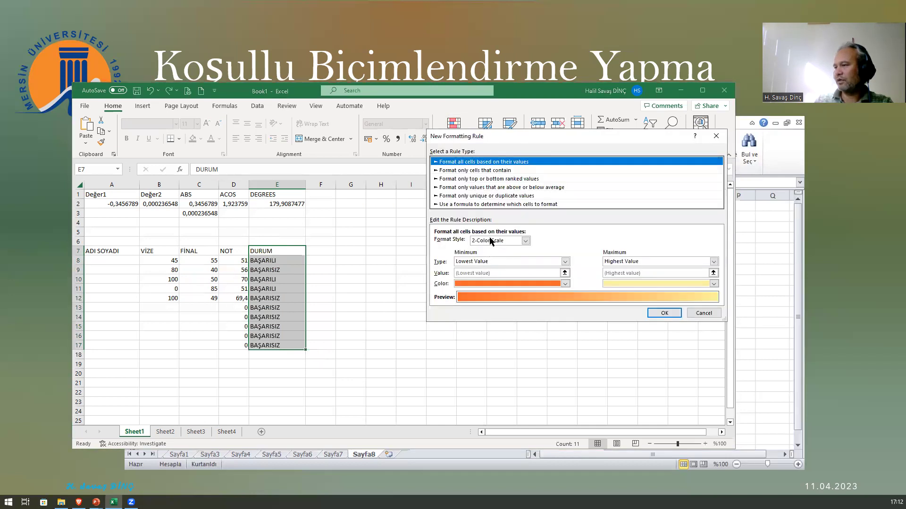
pyautogui.click(477, 196)
pyautogui.click(453, 243)
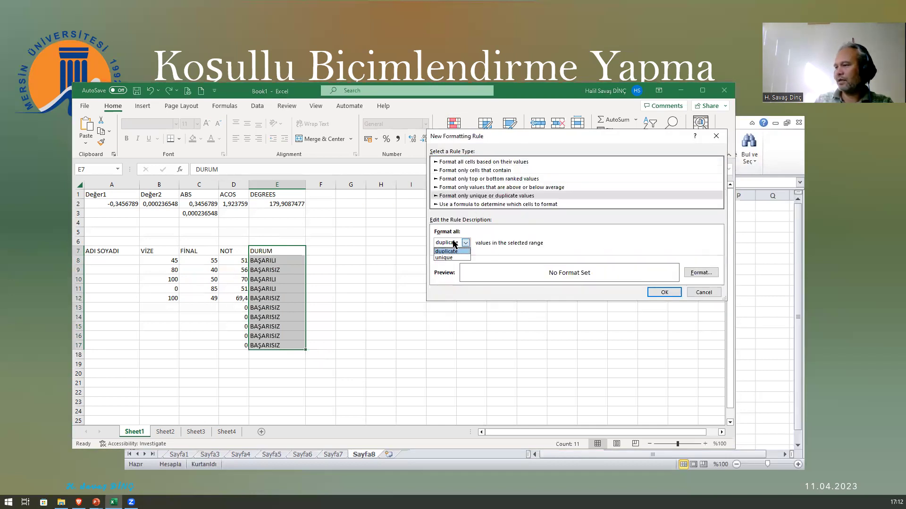
pyautogui.click(446, 258)
pyautogui.click(702, 273)
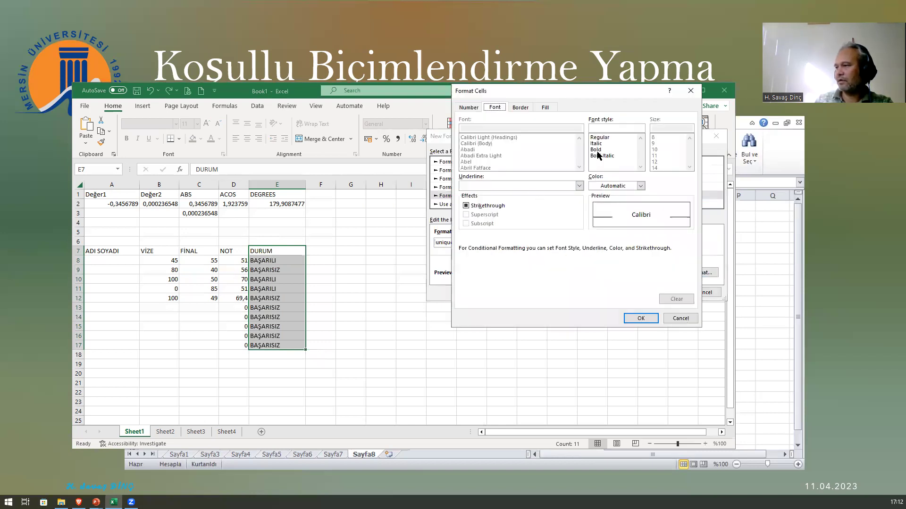
pyautogui.click(601, 156)
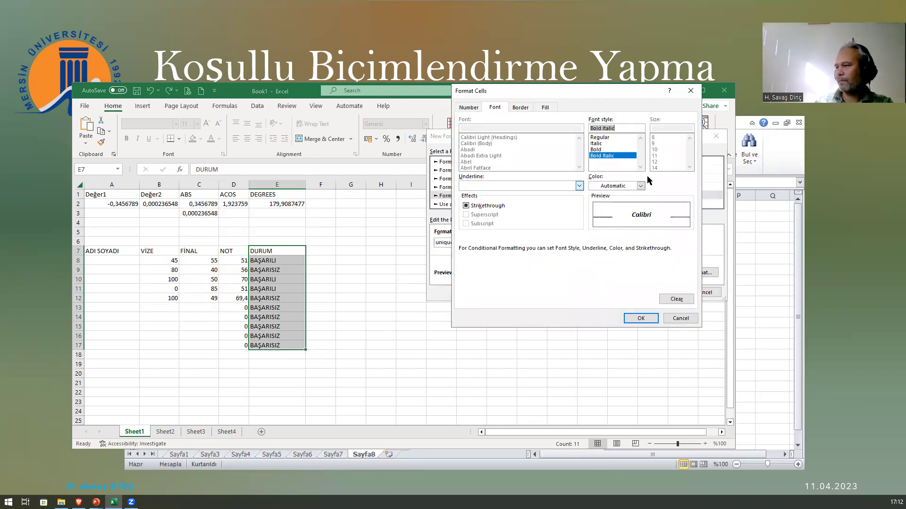
pyautogui.click(640, 185)
pyautogui.click(602, 288)
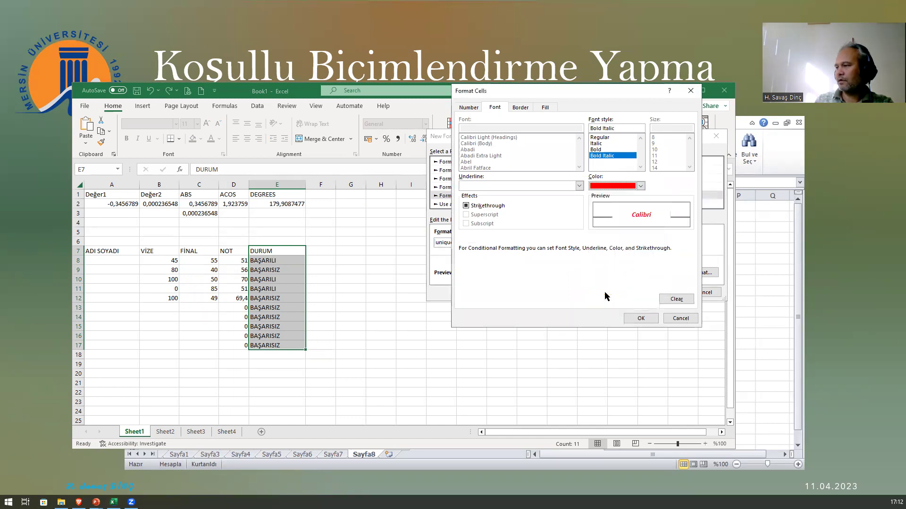
pyautogui.click(642, 318)
pyautogui.click(671, 293)
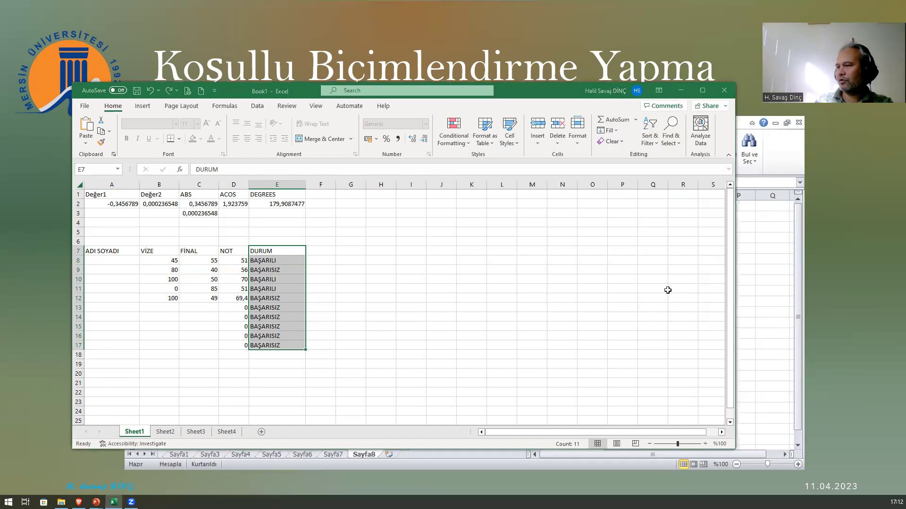
pyautogui.click(286, 252)
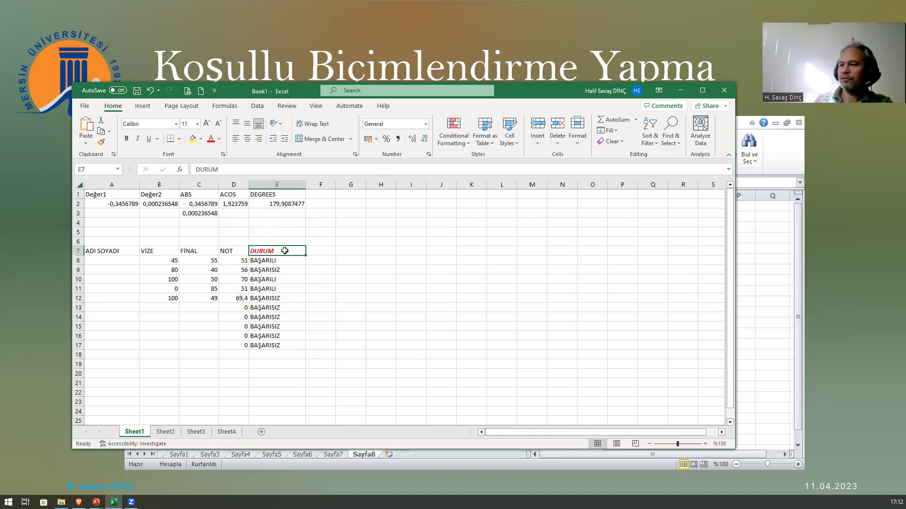
# - Select E8:E17 and begin a formula-based rule with the condition =$D$8<50
pyautogui.click(298, 287)
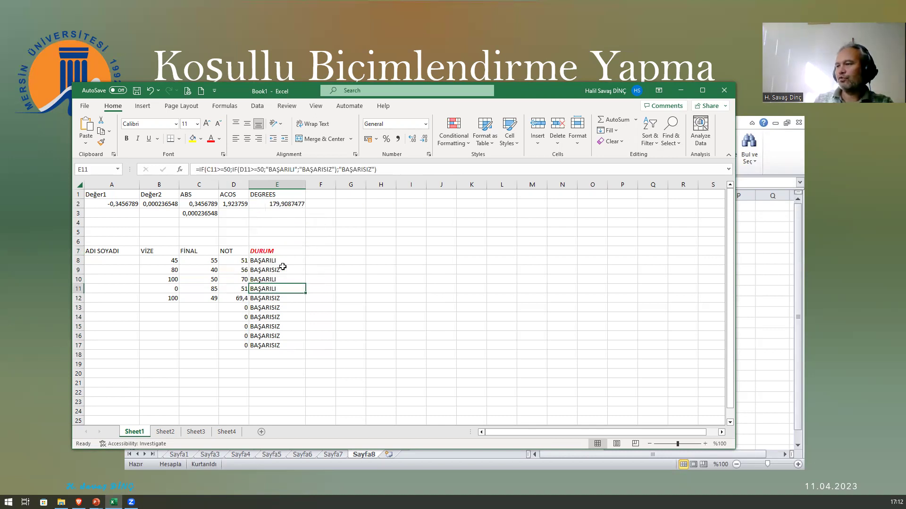
pyautogui.moveTo(276, 261); pyautogui.dragTo(276, 345)
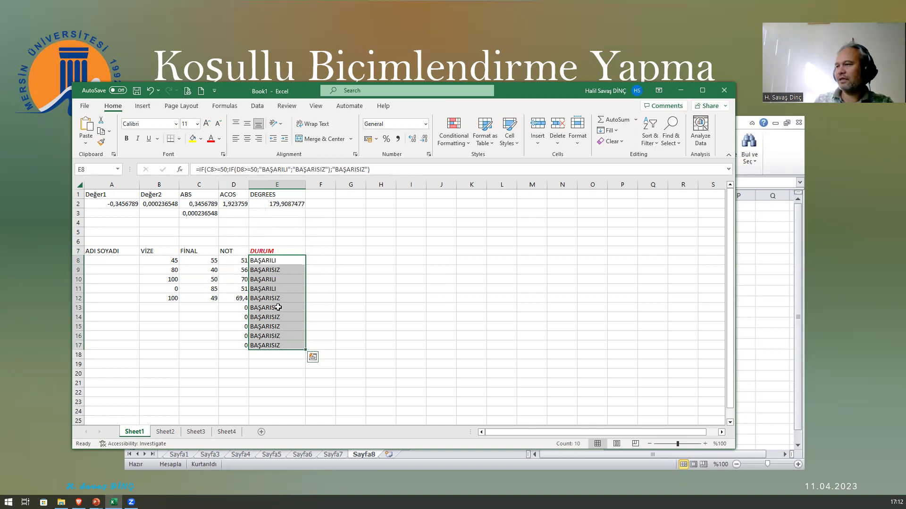
pyautogui.click(454, 136)
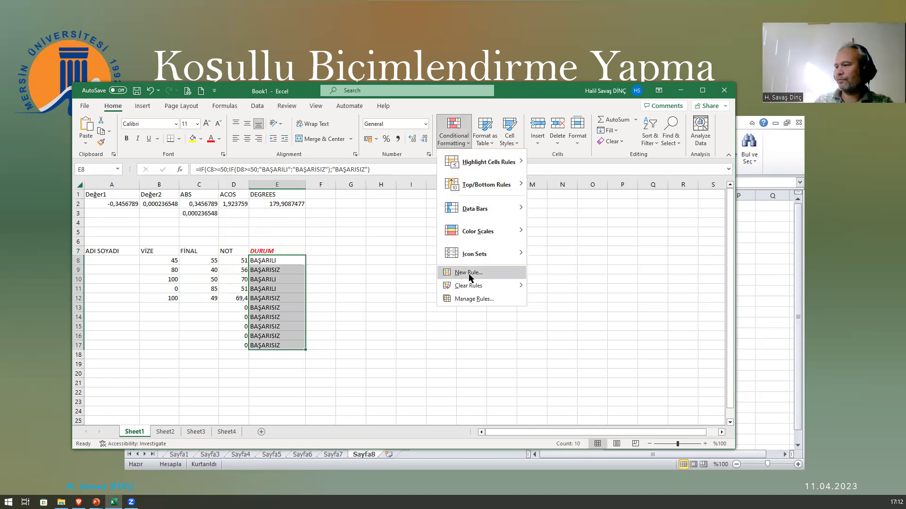
pyautogui.click(469, 273)
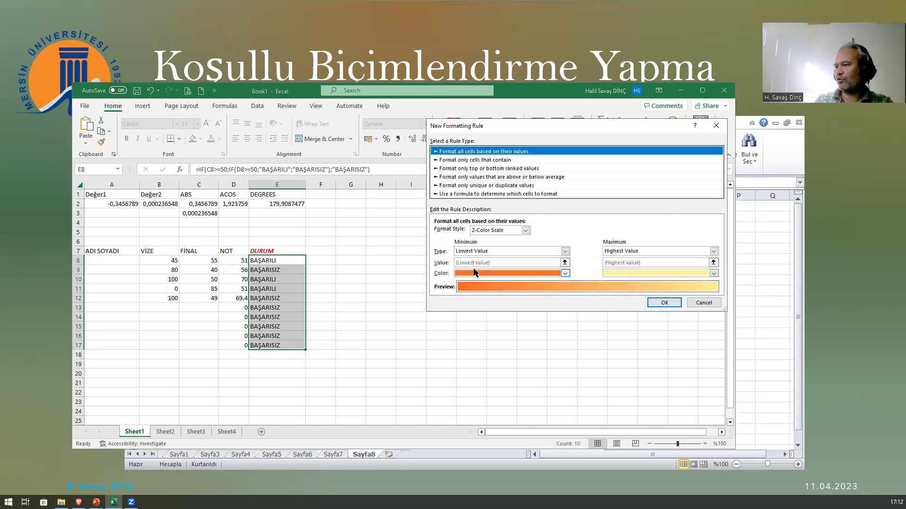
pyautogui.click(474, 196)
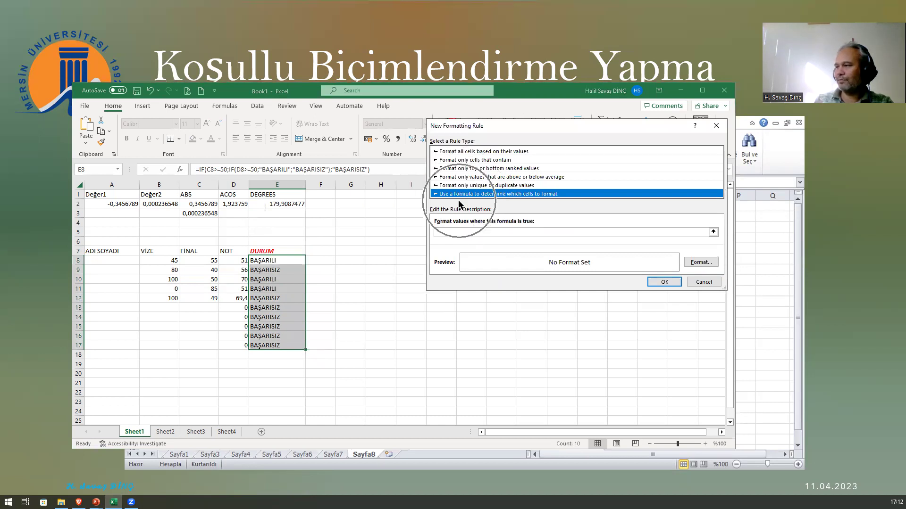
pyautogui.click(456, 230)
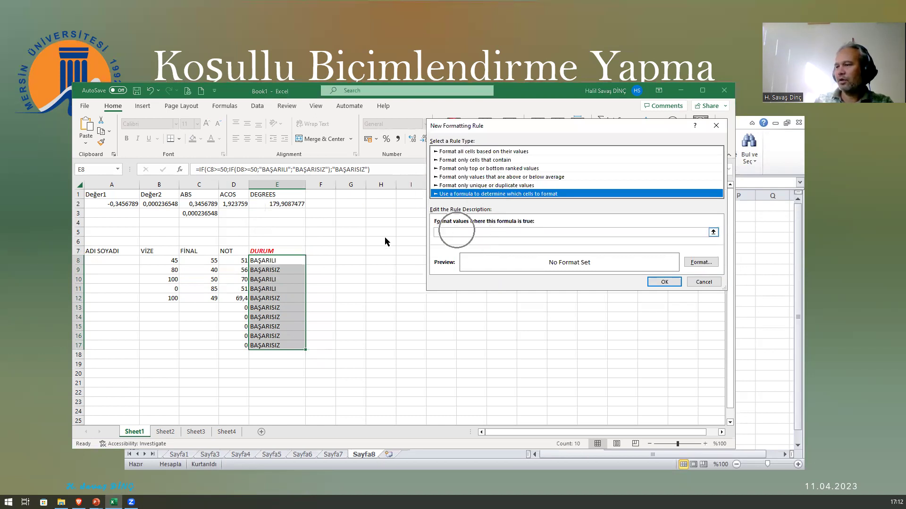
pyautogui.click(464, 231)
pyautogui.click(236, 260)
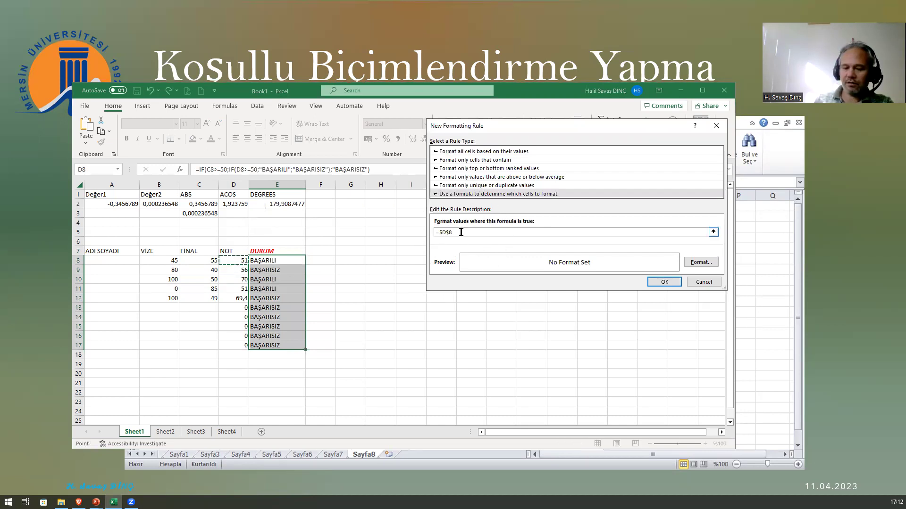
pyautogui.write('<')
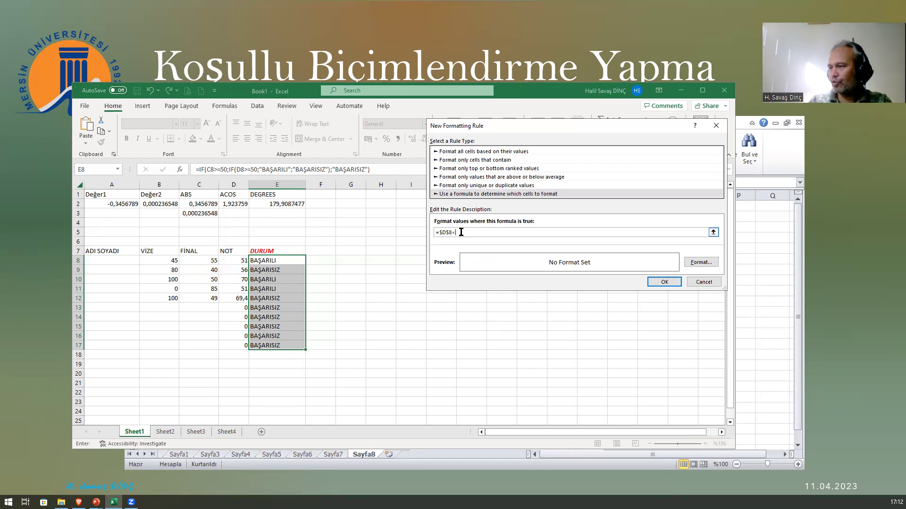
pyautogui.write('50')
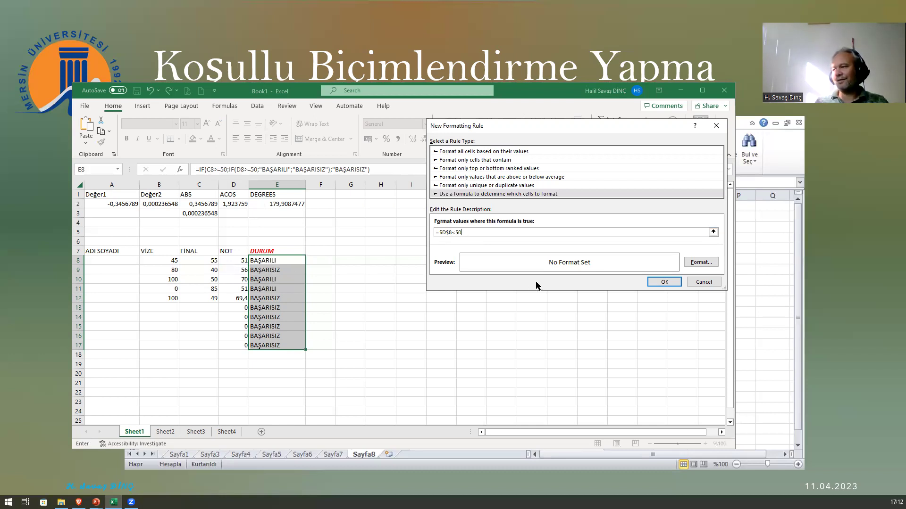
# - Format the formula rule with bold dark-green text and a light blue cell fill
pyautogui.click(700, 263)
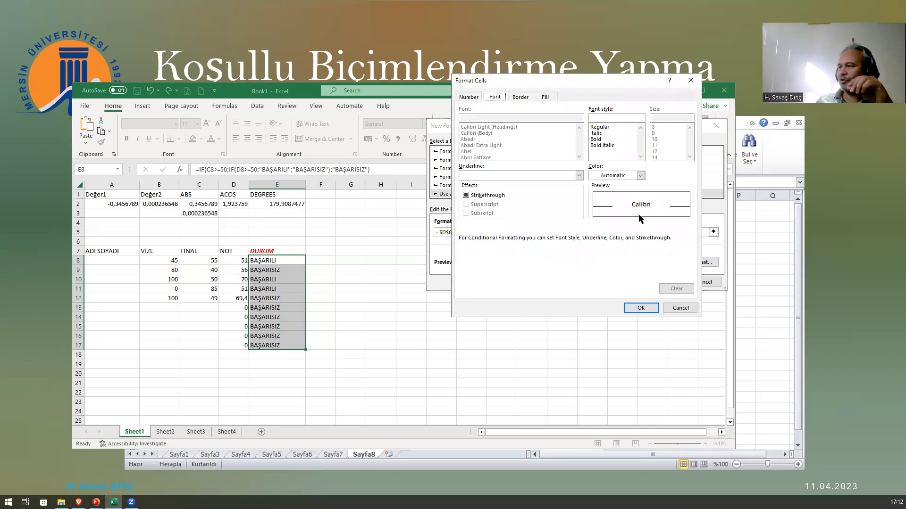
pyautogui.click(608, 176)
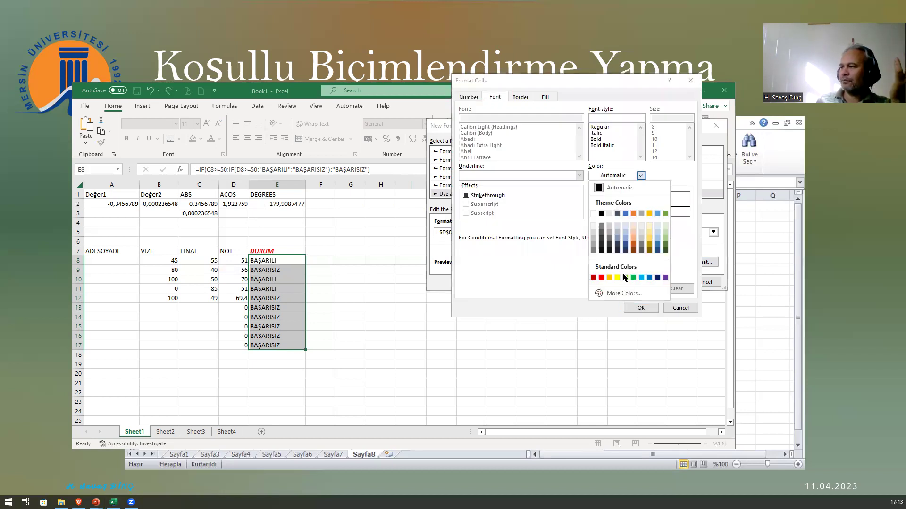
pyautogui.click(666, 238)
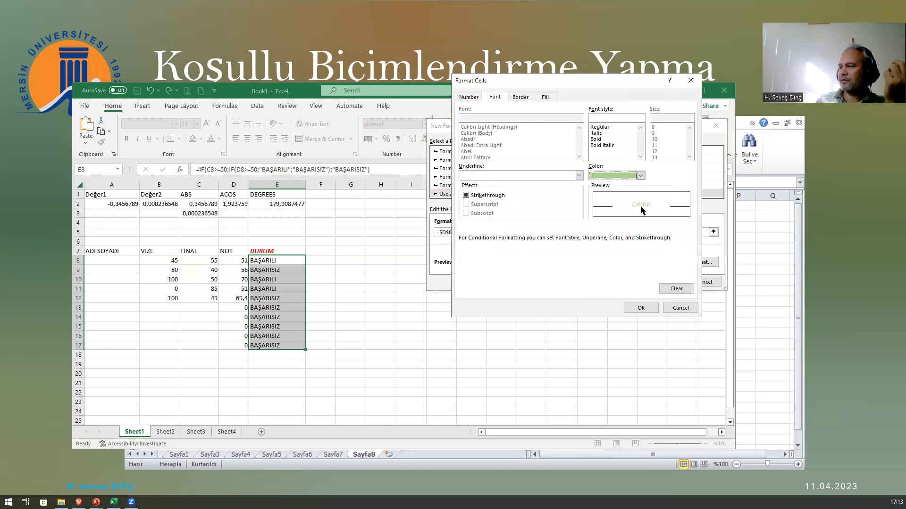
pyautogui.click(618, 178)
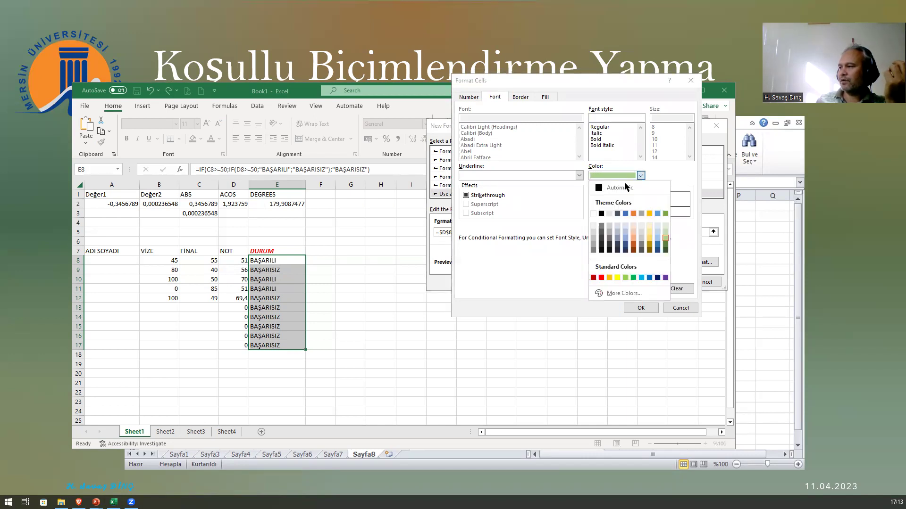
pyautogui.click(664, 246)
pyautogui.click(602, 141)
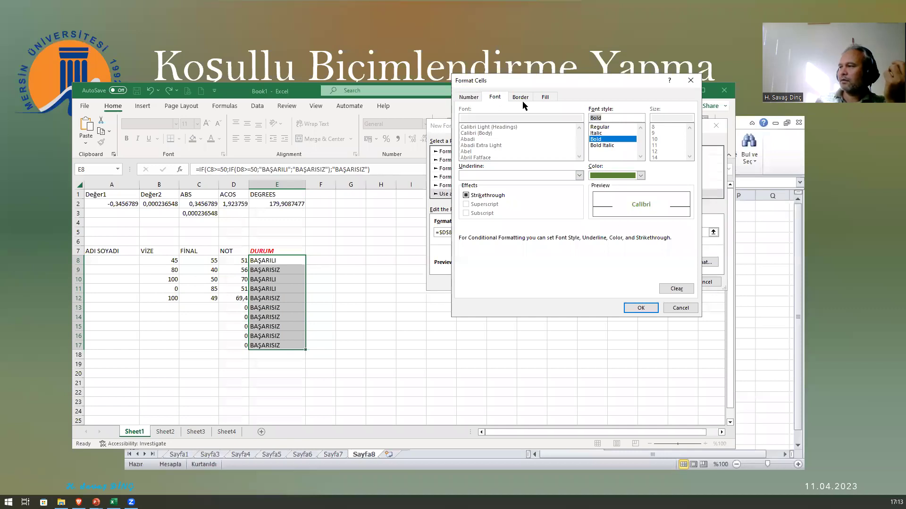
pyautogui.click(546, 98)
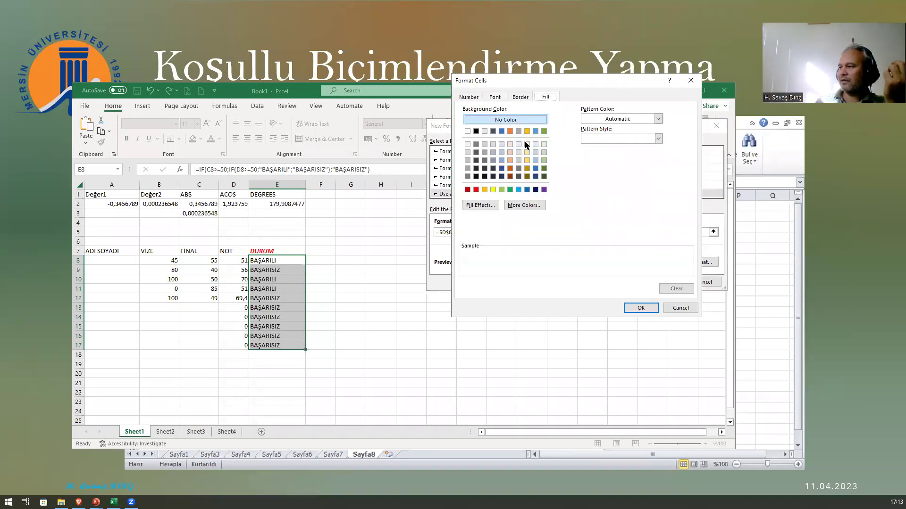
pyautogui.click(536, 145)
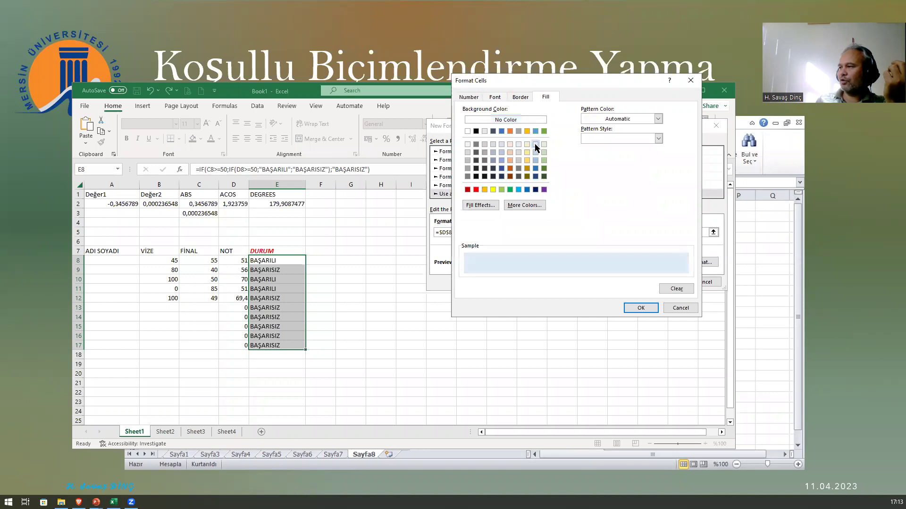
pyautogui.click(640, 308)
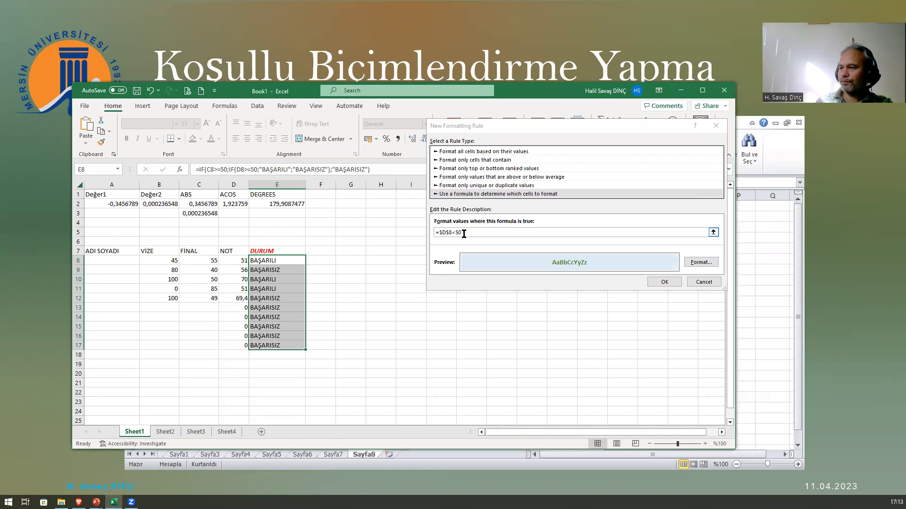
# - Accept the =$D$8<50 formula rule for E8:E17
pyautogui.press('ctrl')
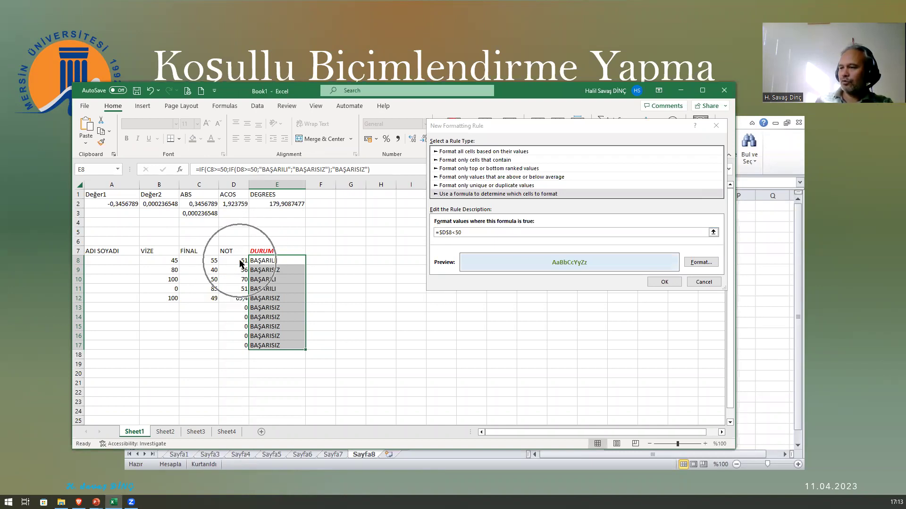
pyautogui.press('ctrl')
pyautogui.press('ctrl')
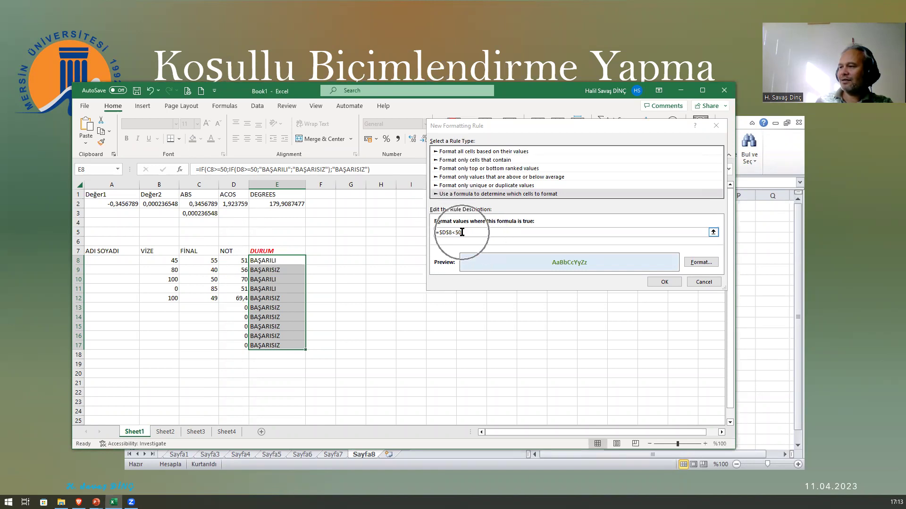
pyautogui.press('ctrl')
pyautogui.press('ctrl')
pyautogui.press('ctrl')
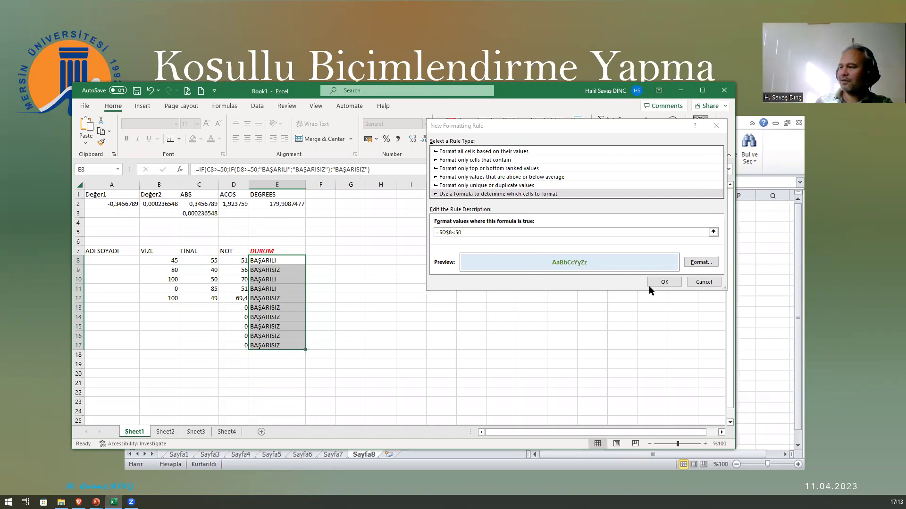
pyautogui.click(665, 282)
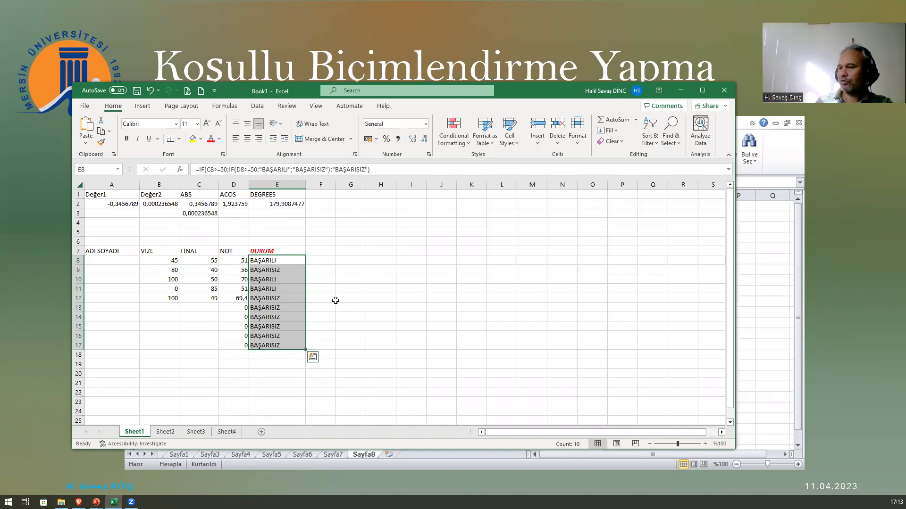
pyautogui.click(336, 300)
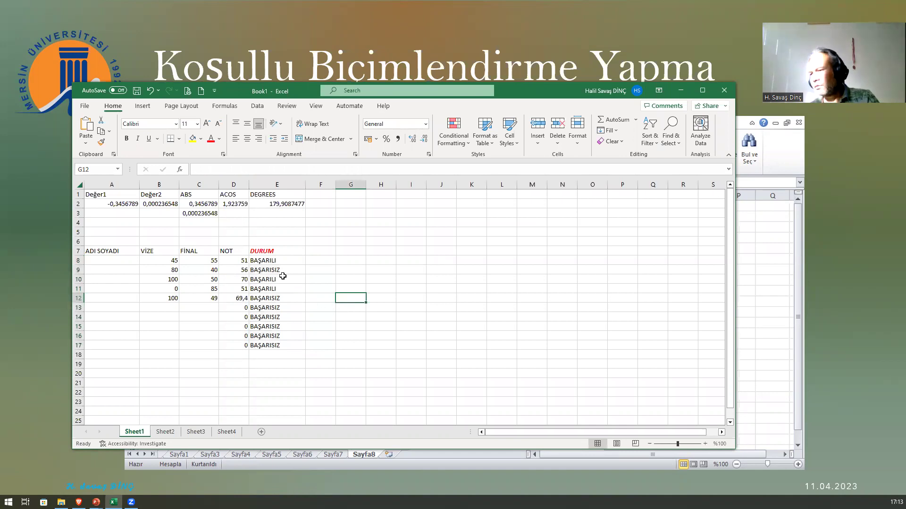
pyautogui.click(279, 259)
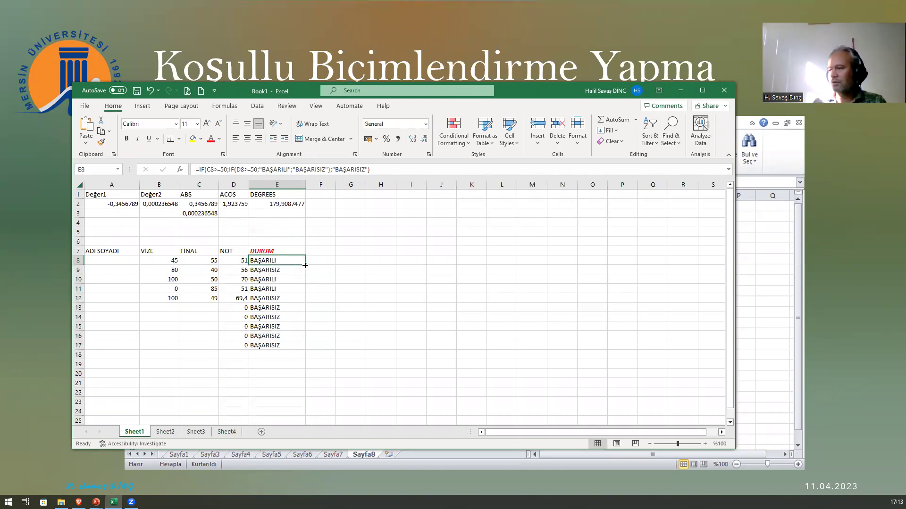
pyautogui.moveTo(305, 265); pyautogui.dragTo(307, 351)
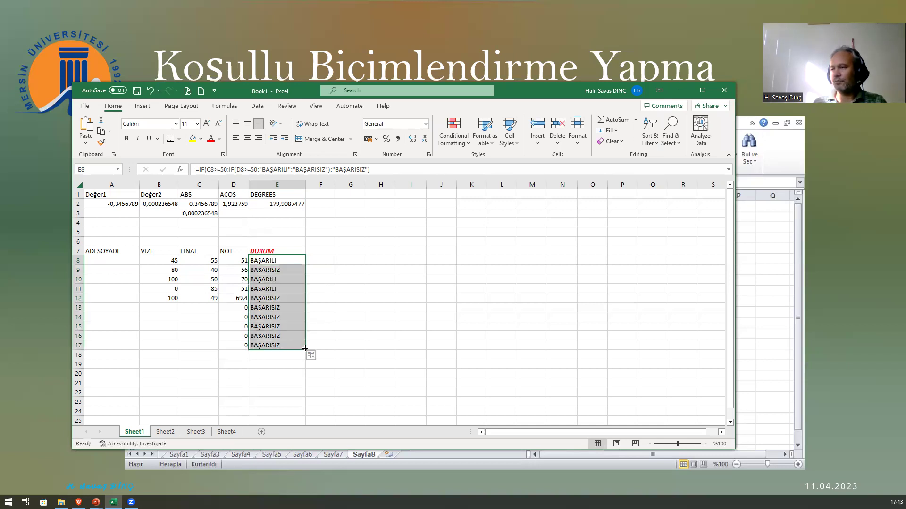
pyautogui.click(277, 286)
pyautogui.click(272, 259)
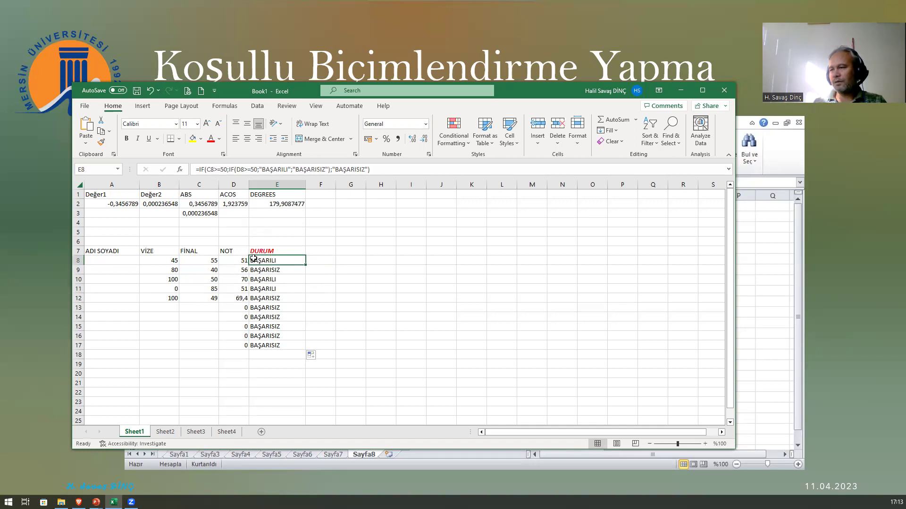
pyautogui.hotkey('ctrl', 'shift', 'Down')
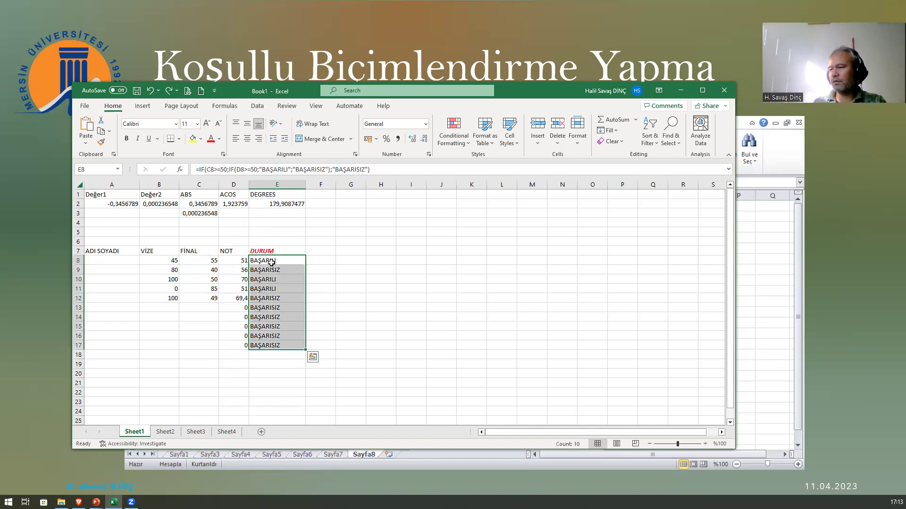
pyautogui.click(273, 259)
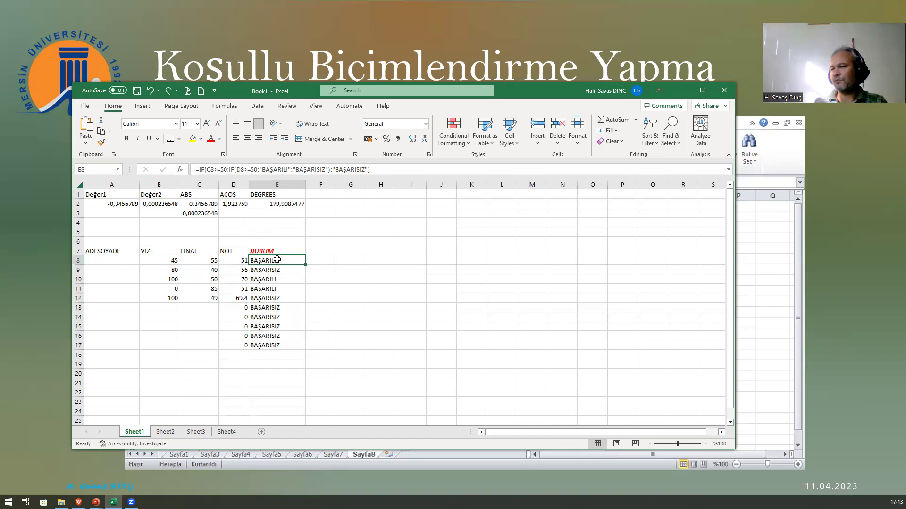
# - From the rules manager, start a new formula rule with the condition =$D$8<50
pyautogui.click(462, 142)
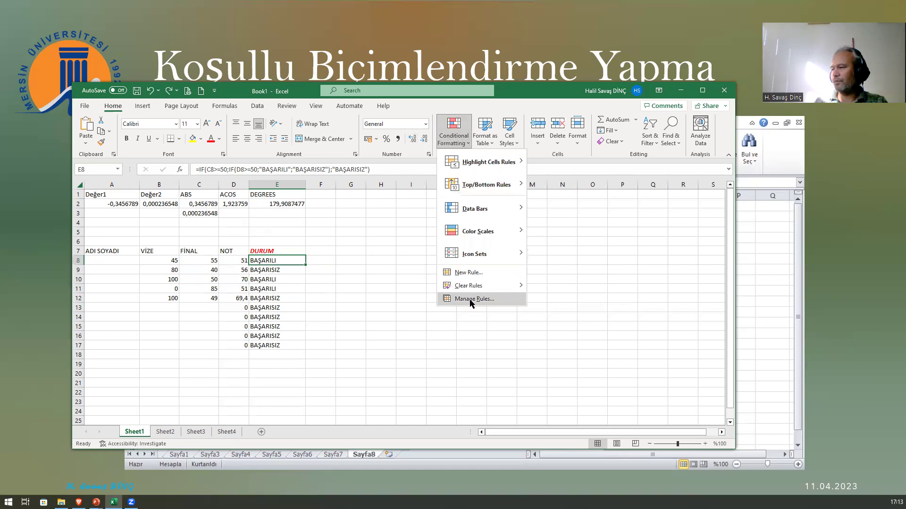
pyautogui.click(469, 299)
pyautogui.click(441, 196)
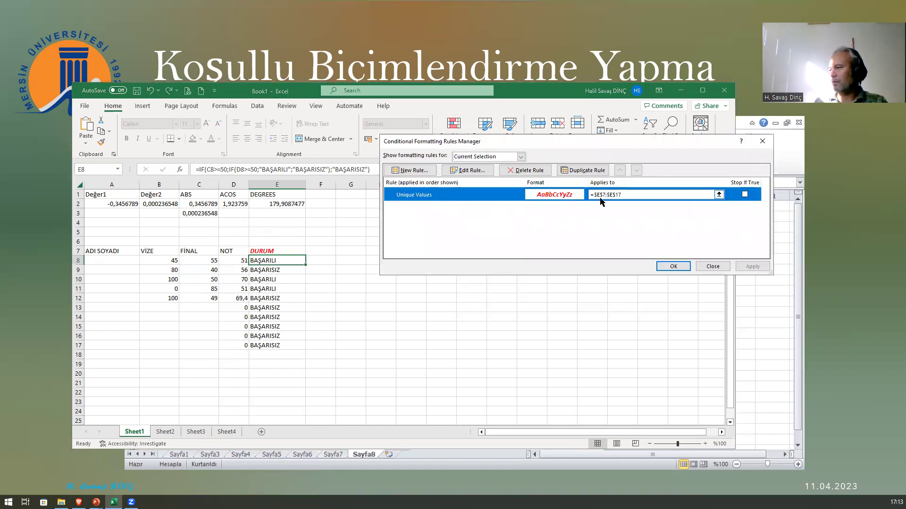
pyautogui.click(409, 170)
pyautogui.click(466, 184)
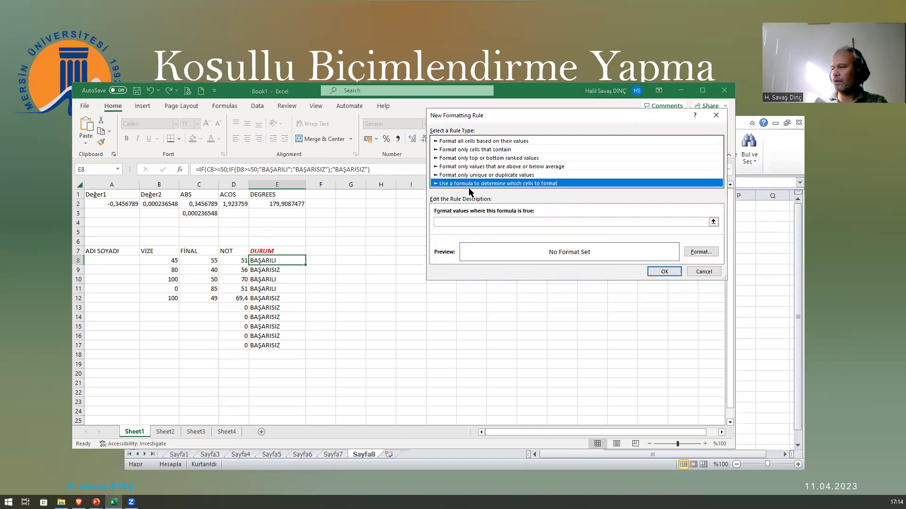
pyautogui.press('ctrl')
pyautogui.press('ctrl')
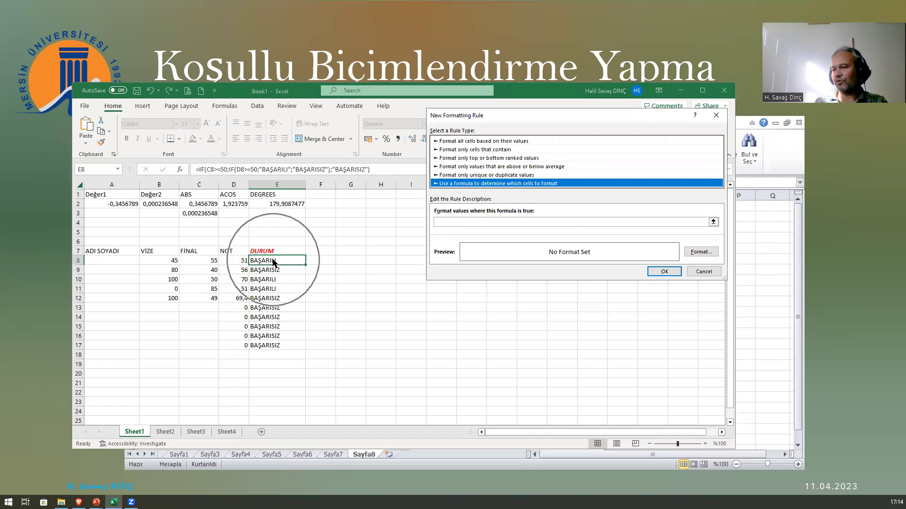
pyautogui.click(459, 221)
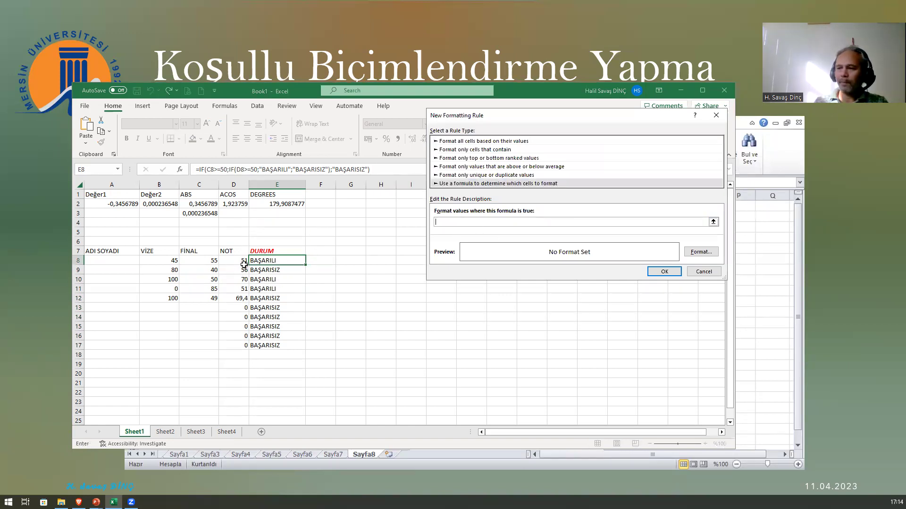
pyautogui.click(244, 261)
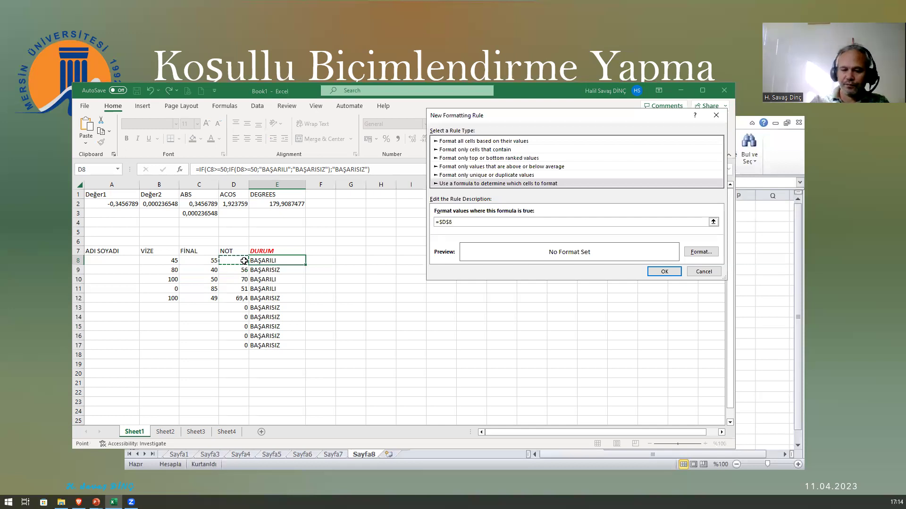
pyautogui.write('<50')
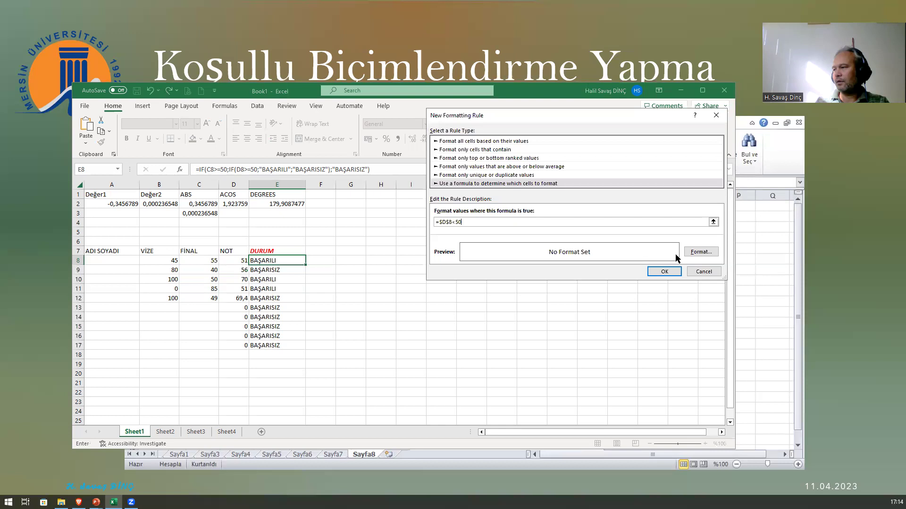
# - Give the rule a pale tinted fill with bold dark-green text and save it
pyautogui.click(700, 252)
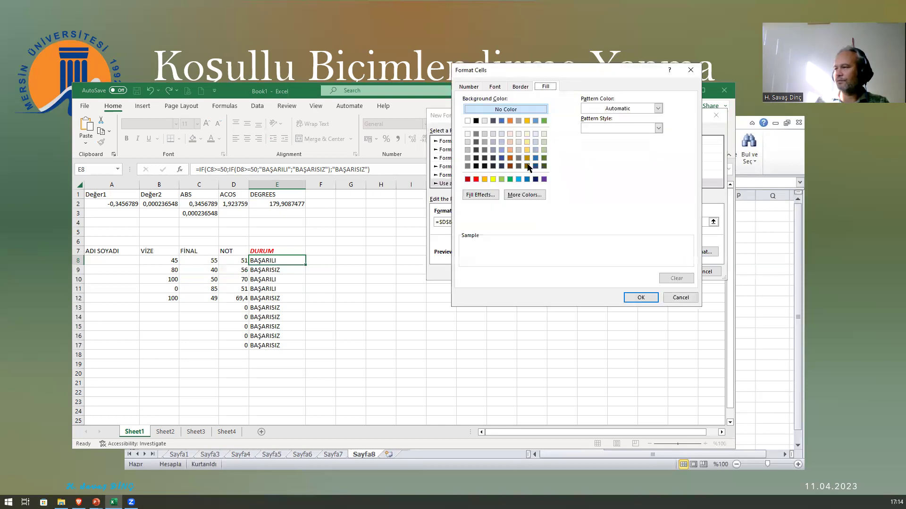
pyautogui.click(544, 158)
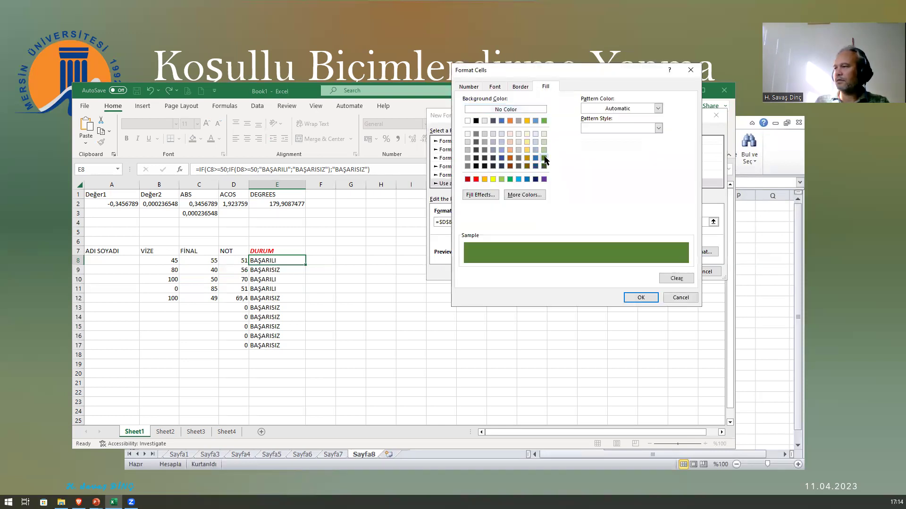
pyautogui.click(535, 134)
pyautogui.click(494, 88)
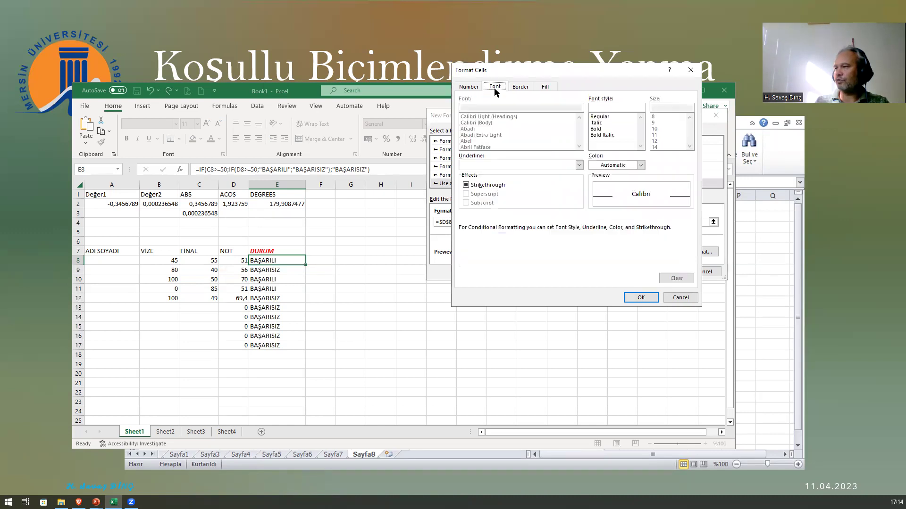
pyautogui.click(640, 165)
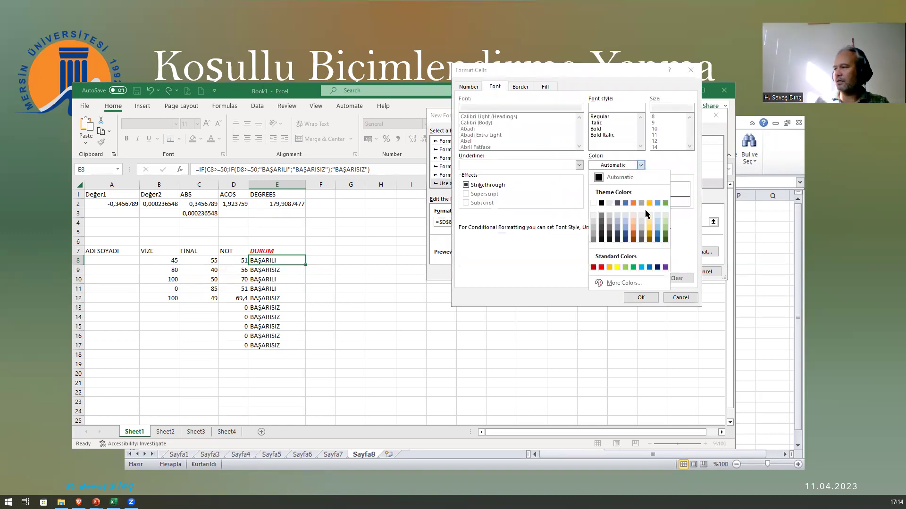
pyautogui.click(664, 237)
pyautogui.click(598, 129)
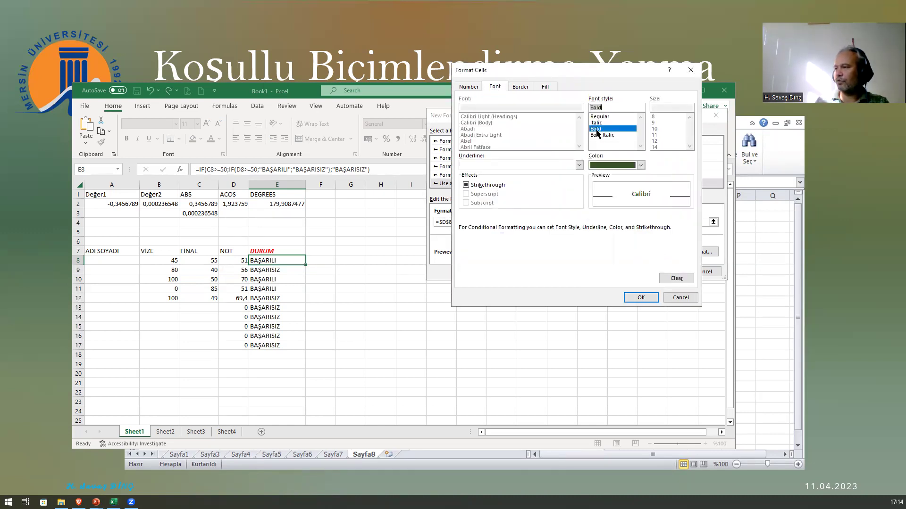
pyautogui.click(641, 298)
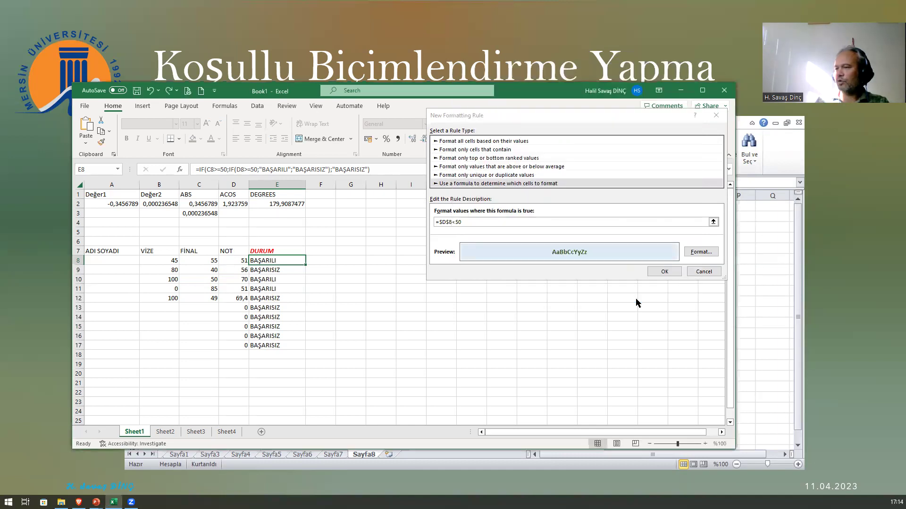
pyautogui.click(649, 273)
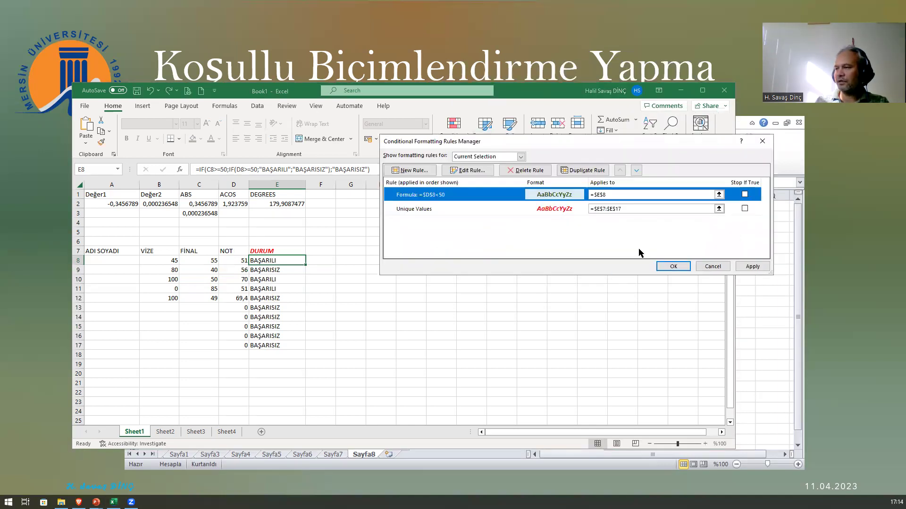
# - Fill the E8 formula and formatting down to E17
pyautogui.click(673, 267)
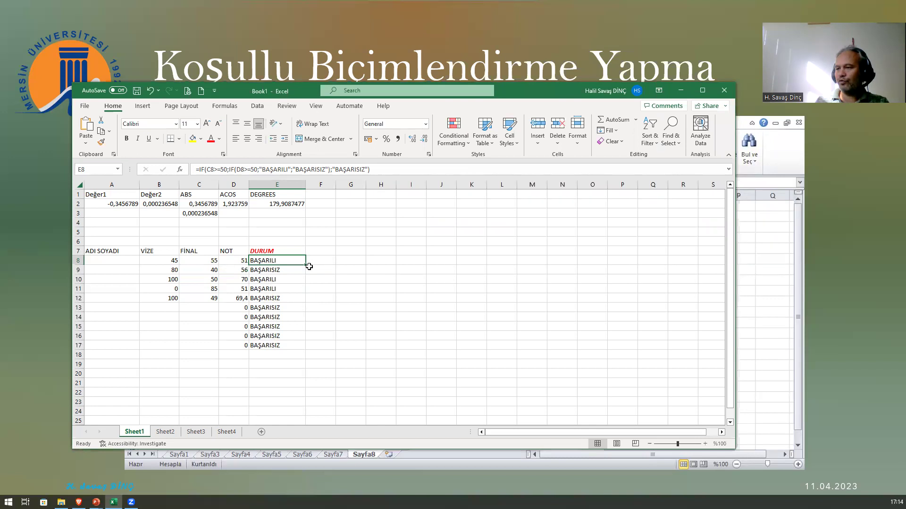
pyautogui.moveTo(306, 266); pyautogui.dragTo(307, 349)
pyautogui.click(288, 315)
pyautogui.click(274, 261)
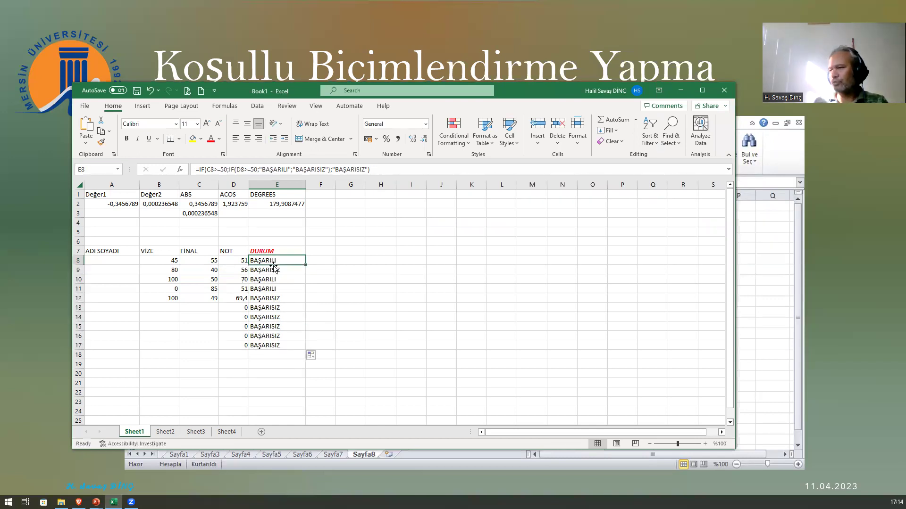
# - In the rules manager, change the =$D$8<50 rule's Applies to range to $E$8:$E$17
pyautogui.click(450, 142)
pyautogui.click(481, 299)
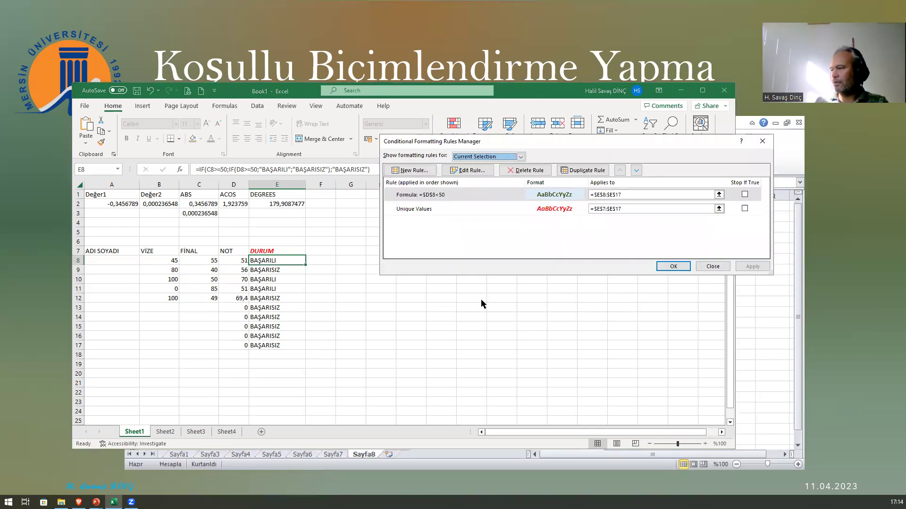
pyautogui.click(452, 212)
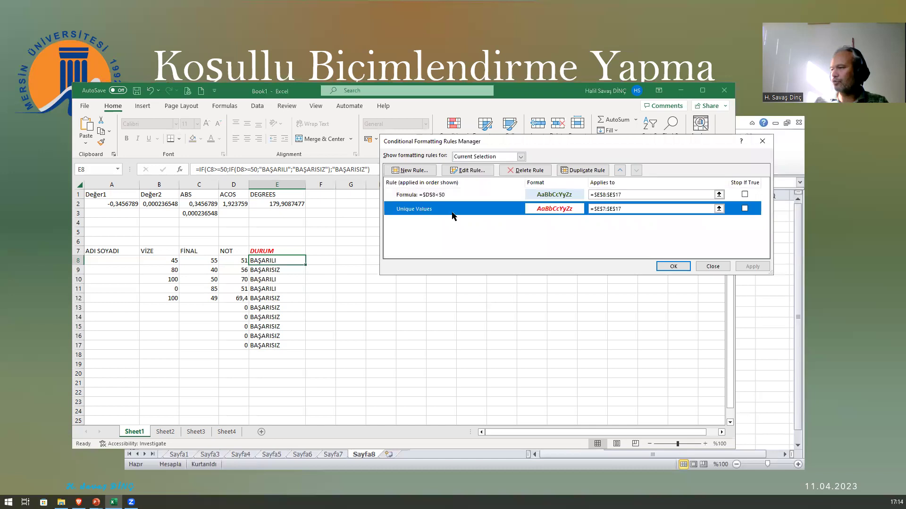
pyautogui.click(438, 195)
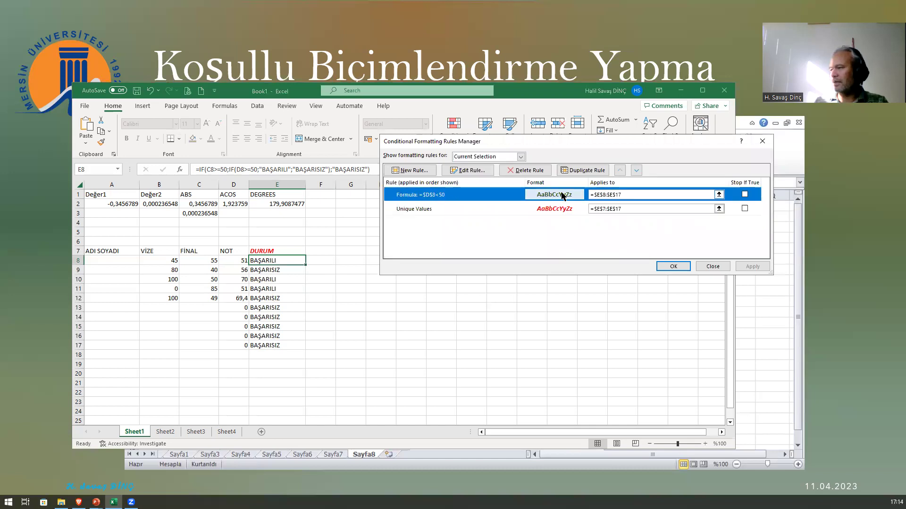
pyautogui.click(613, 195)
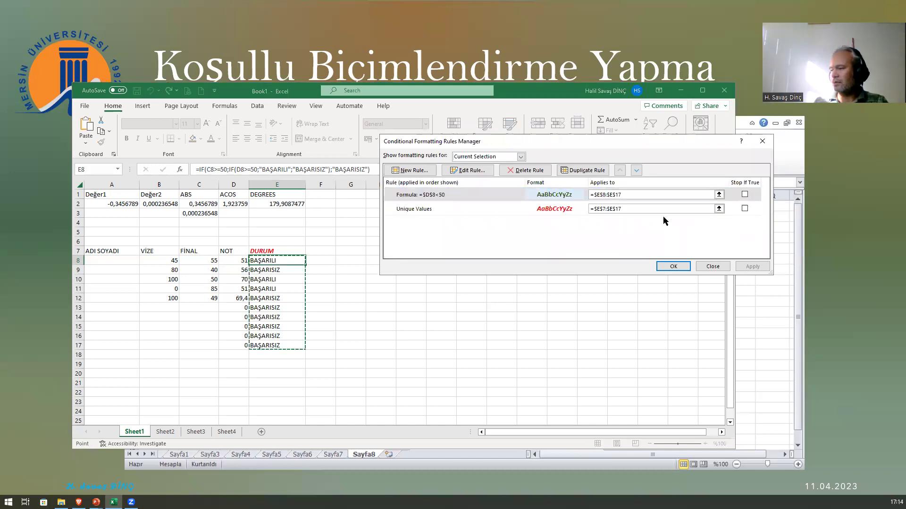
pyautogui.press('F2')
pyautogui.click(614, 194)
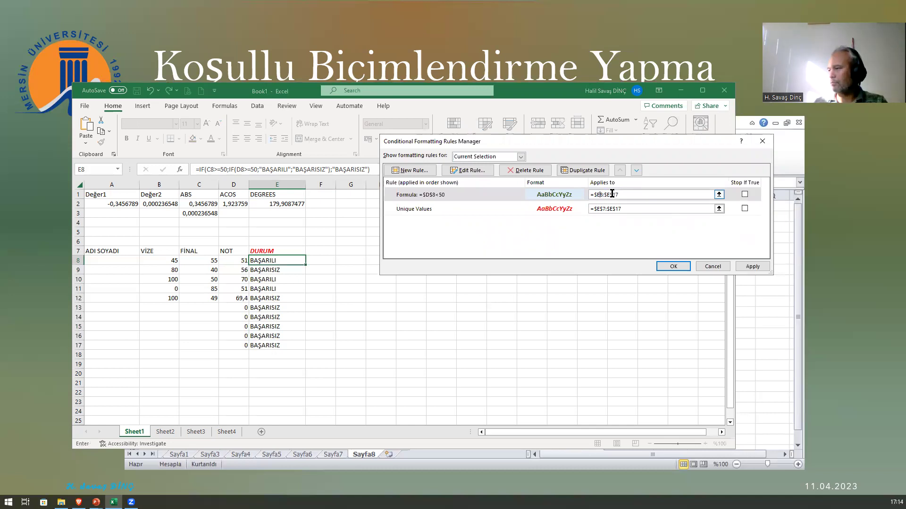
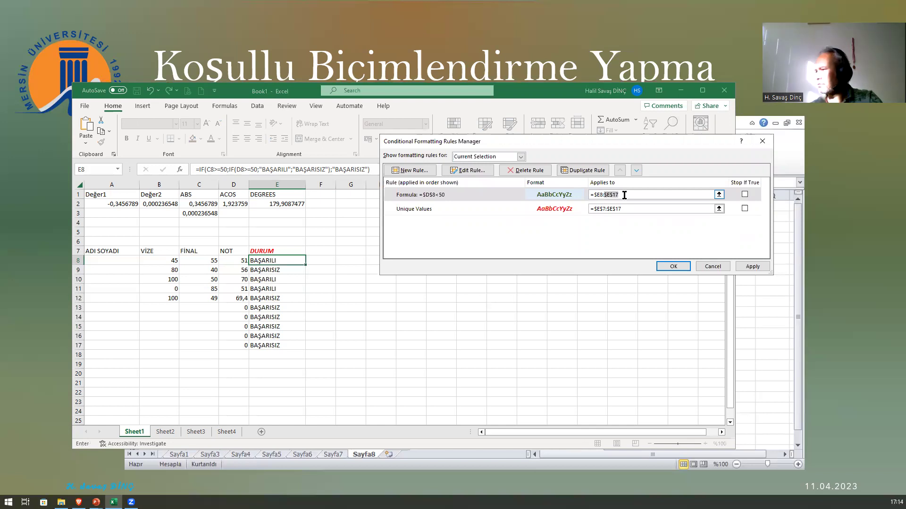
# - Change the DURUM rule formula from =$D$8<50 to =$D8<50 for E8:E17
pyautogui.moveTo(618, 195); pyautogui.dragTo(596, 195)
pyautogui.click(597, 195)
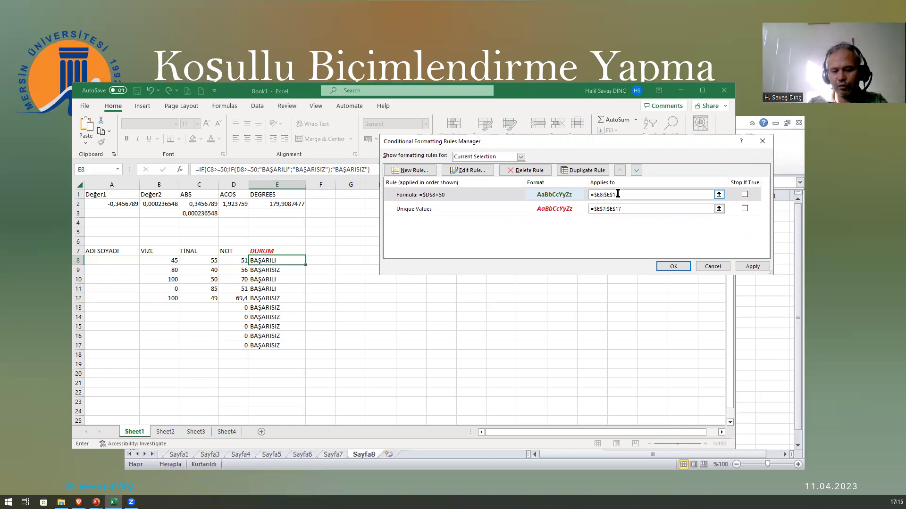
pyautogui.click(433, 197)
pyautogui.doubleClick(437, 195)
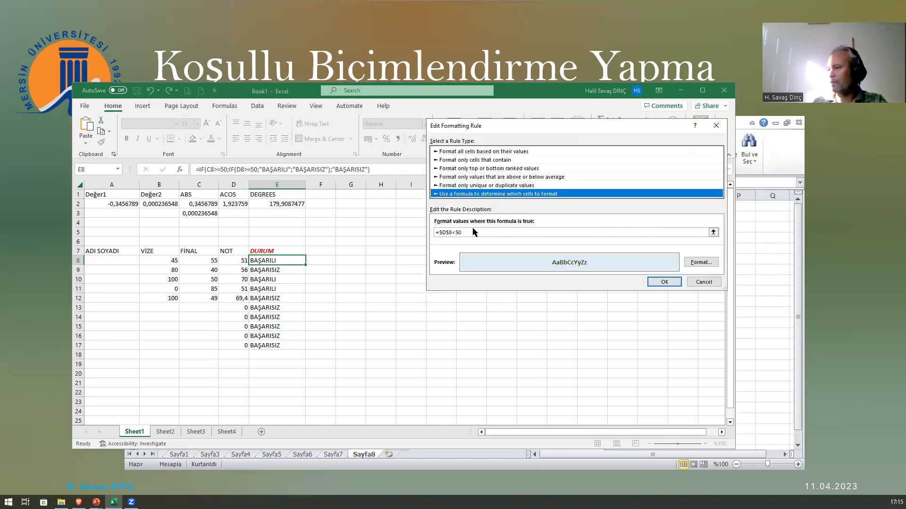
pyautogui.click(449, 232)
pyautogui.press('BackSpace')
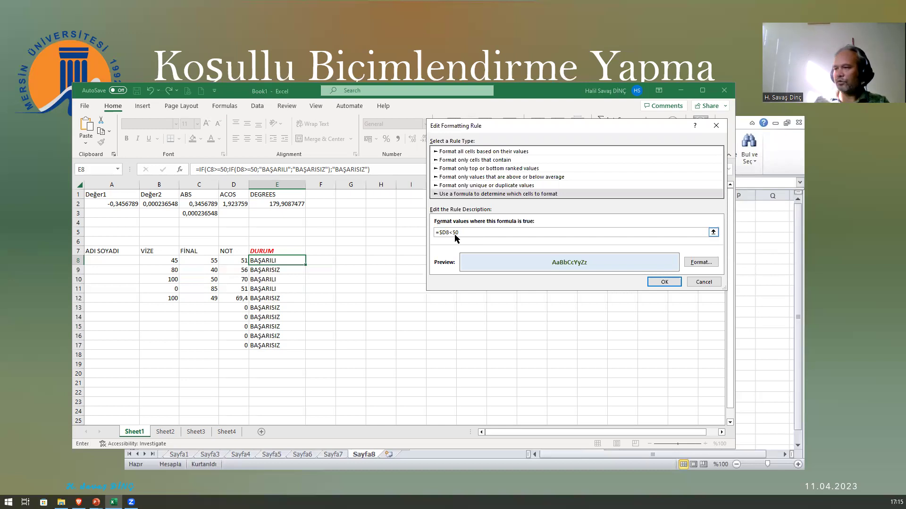
pyautogui.click(672, 282)
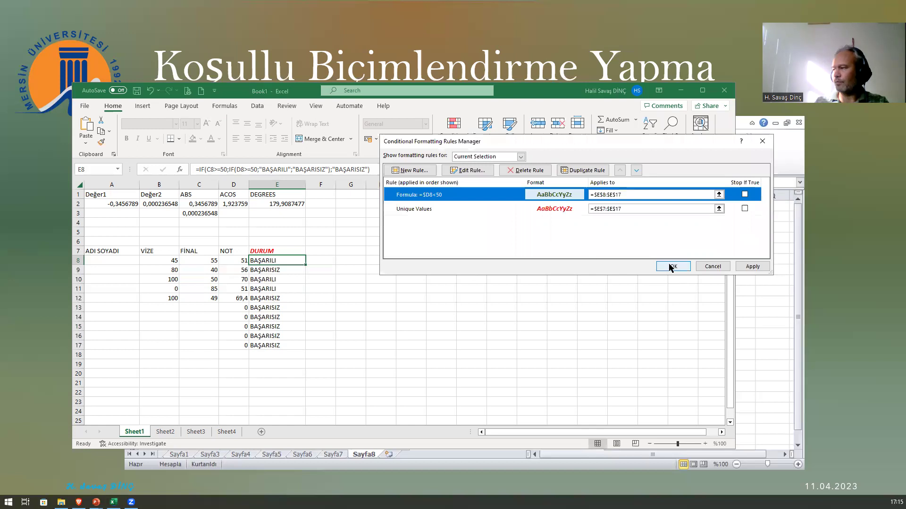
pyautogui.click(672, 267)
pyautogui.moveTo(305, 264); pyautogui.dragTo(307, 348)
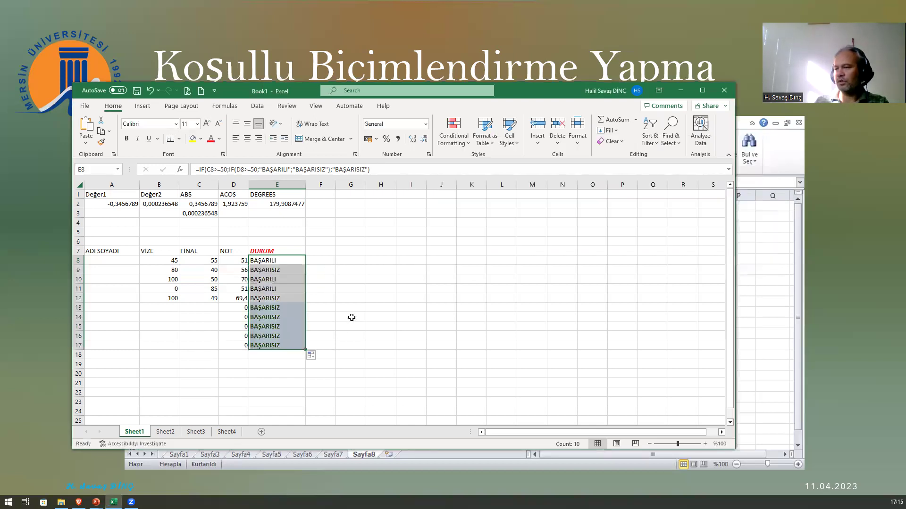
# - Check the DURUM formulas in cells E9, E13 and E16
pyautogui.click(352, 317)
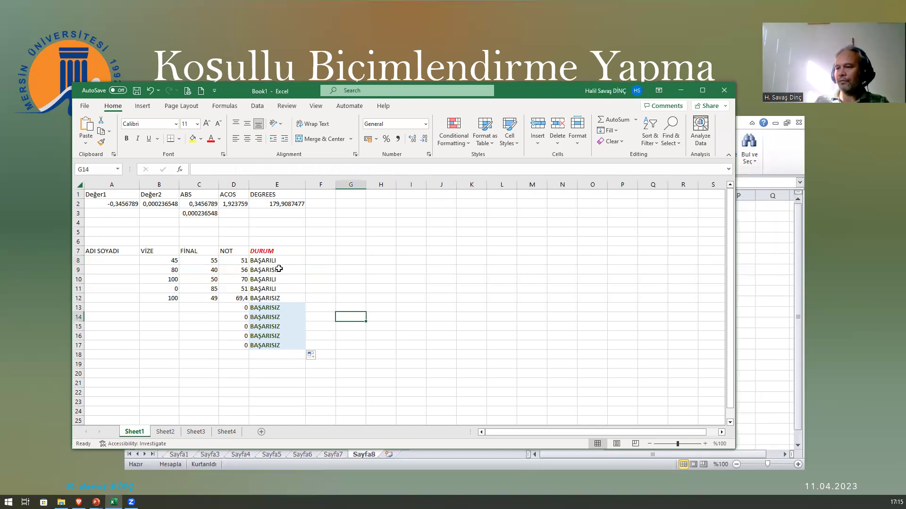
pyautogui.press('ctrl')
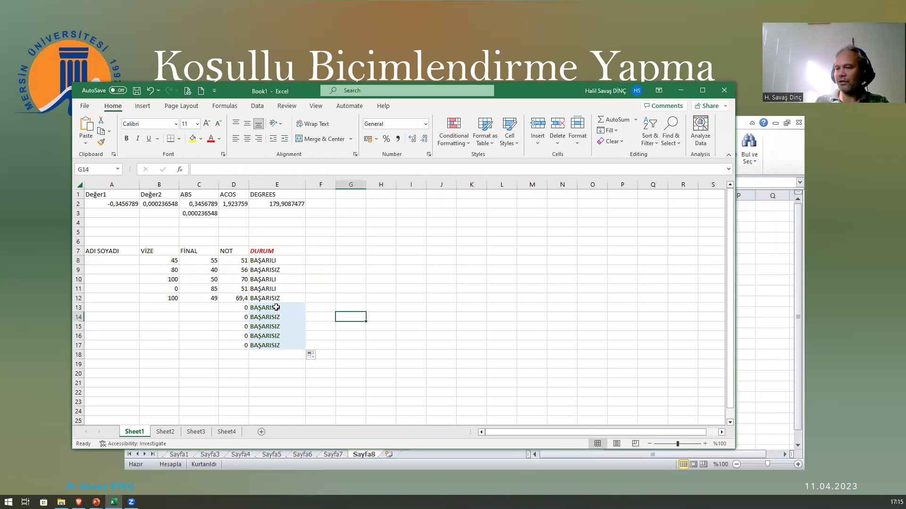
pyautogui.click(276, 307)
pyautogui.press('ctrl')
pyautogui.click(269, 317)
pyautogui.click(271, 334)
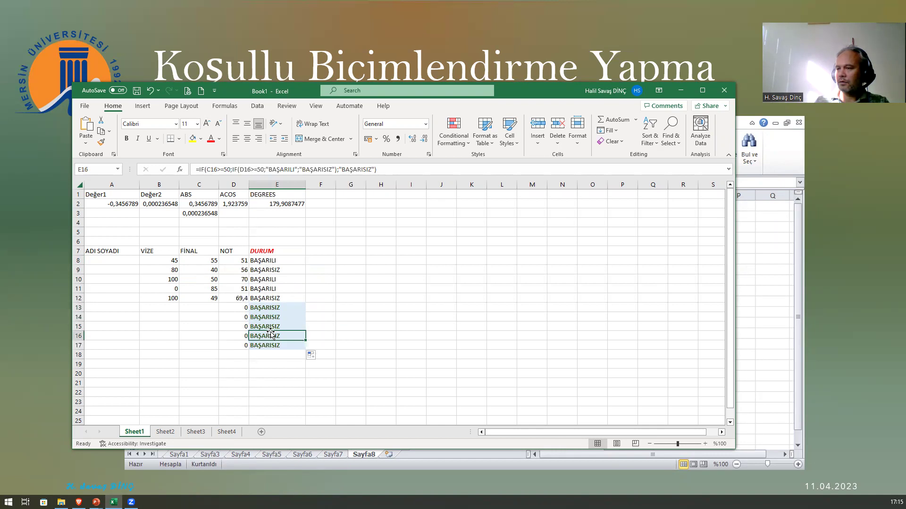
pyautogui.click(274, 270)
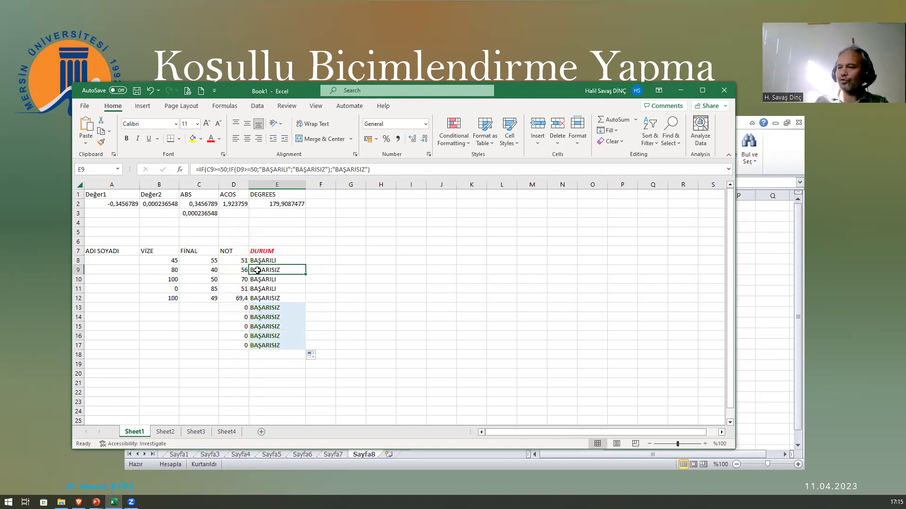
pyautogui.click(285, 269)
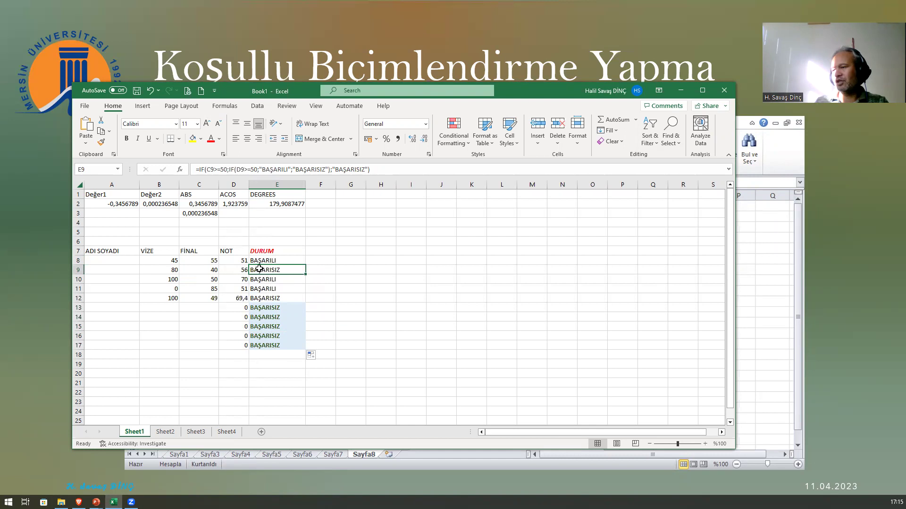
pyautogui.press('ctrl')
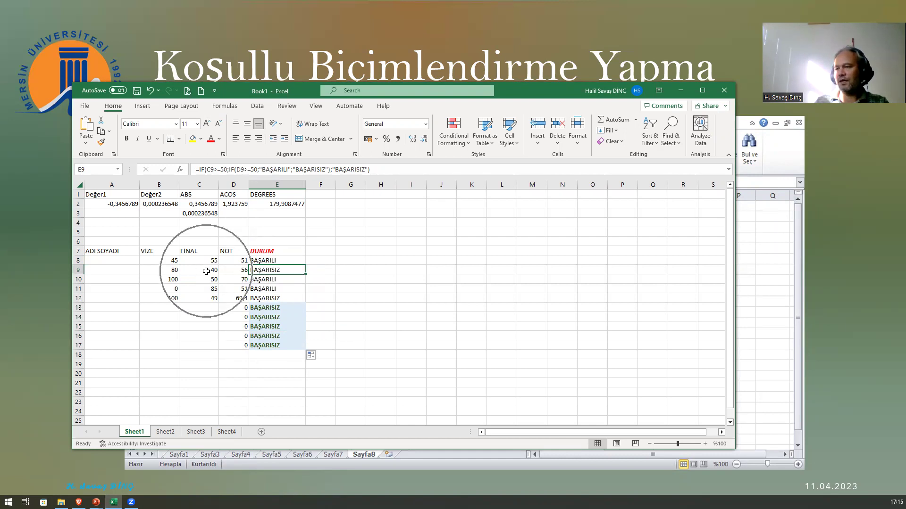
# - Change the VİZE score in B12 to 0
pyautogui.click(205, 298)
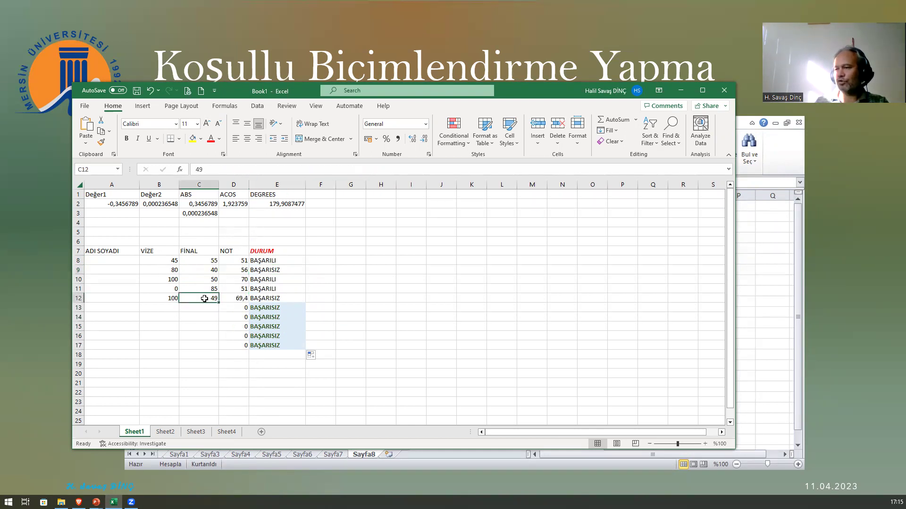
pyautogui.click(166, 297)
pyautogui.write('0')
pyautogui.press('Return')
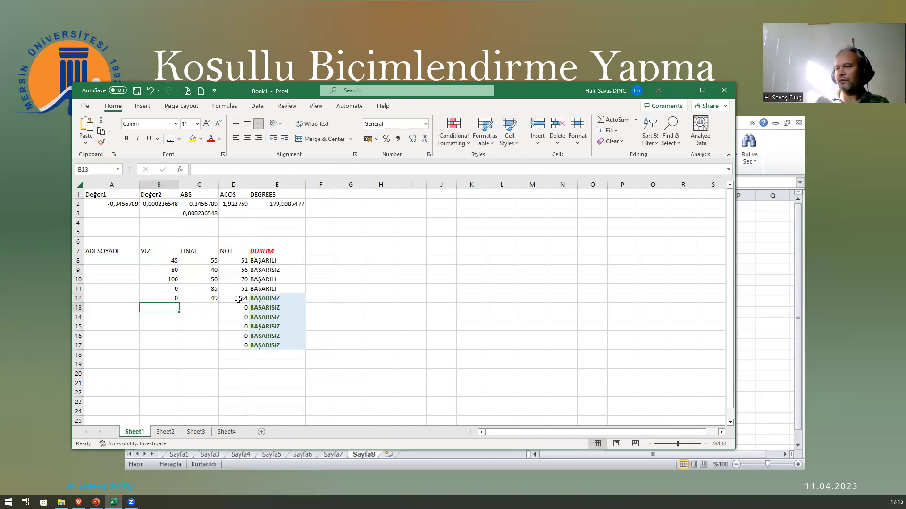
# - Review B10 and compare DURUM cells E9 and E13 after the change
pyautogui.press('ctrl')
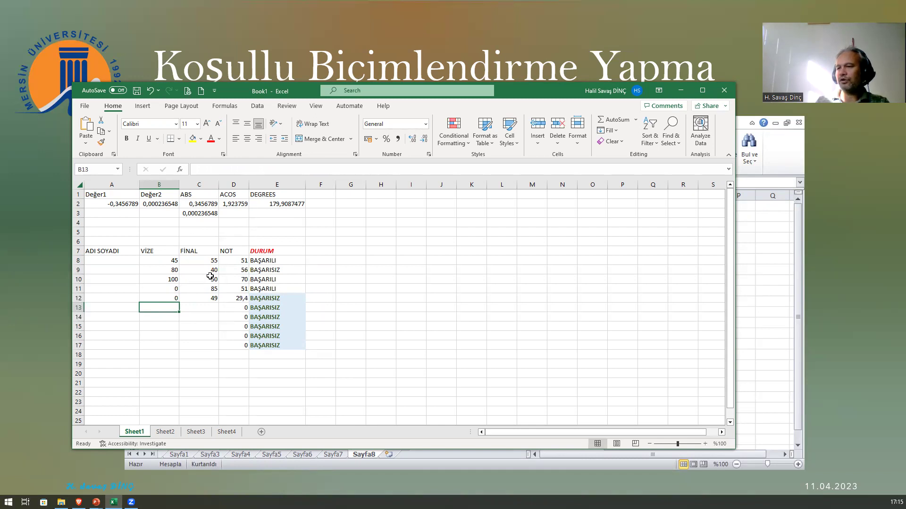
pyautogui.click(172, 279)
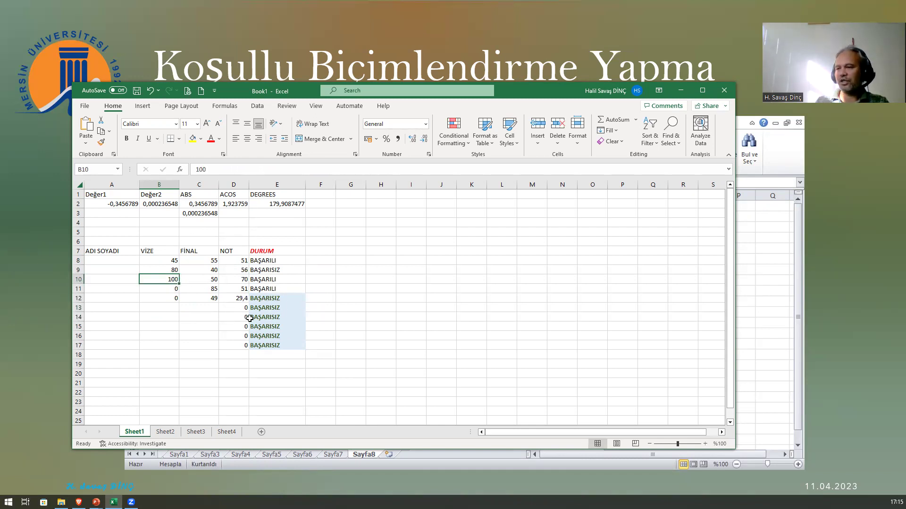
pyautogui.click(232, 330)
pyautogui.click(265, 272)
pyautogui.click(262, 306)
pyautogui.click(262, 269)
pyautogui.press('ctrl')
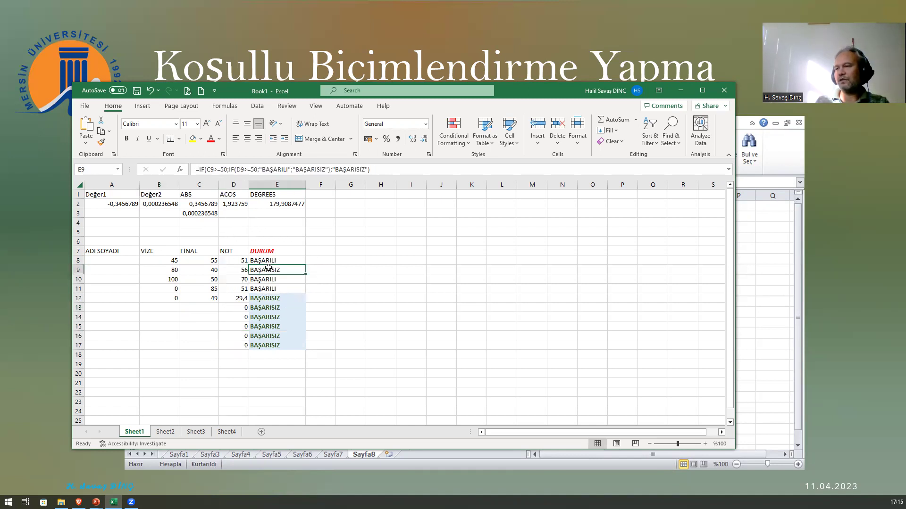
pyautogui.press('ctrl')
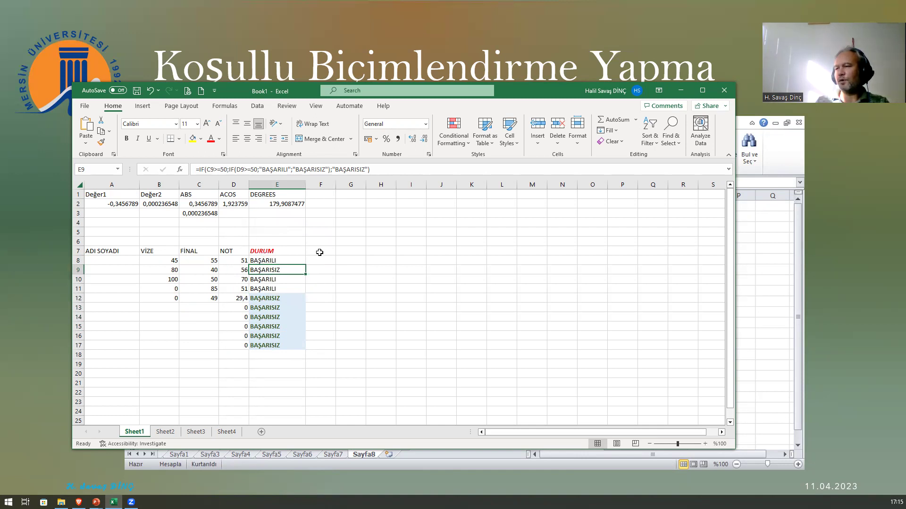
pyautogui.press('ctrl')
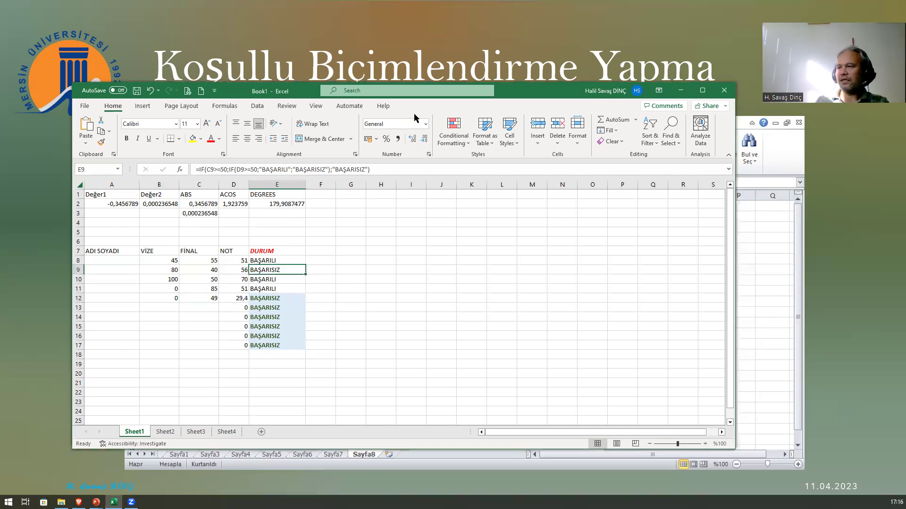
# - Delete the =$D8<50 formula rule from the DURUM range E8:E17
pyautogui.click(380, 279)
pyautogui.moveTo(275, 251); pyautogui.dragTo(274, 346)
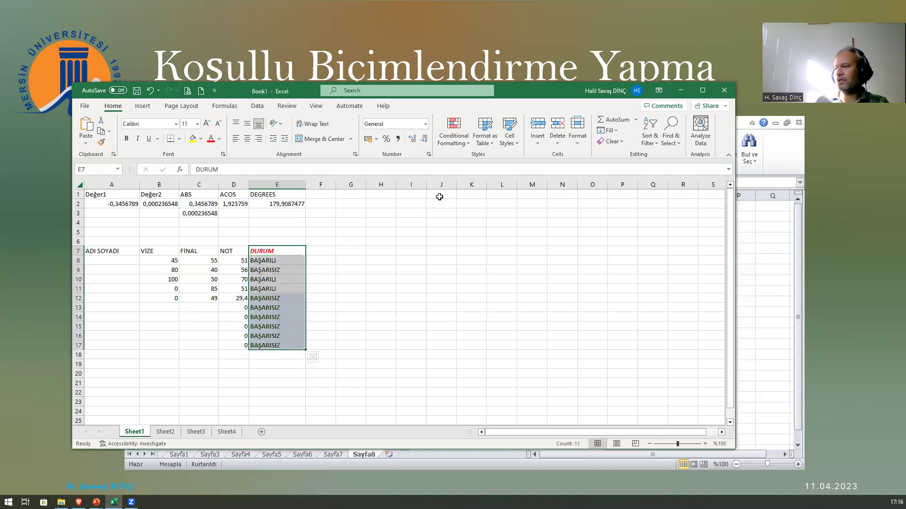
pyautogui.click(454, 139)
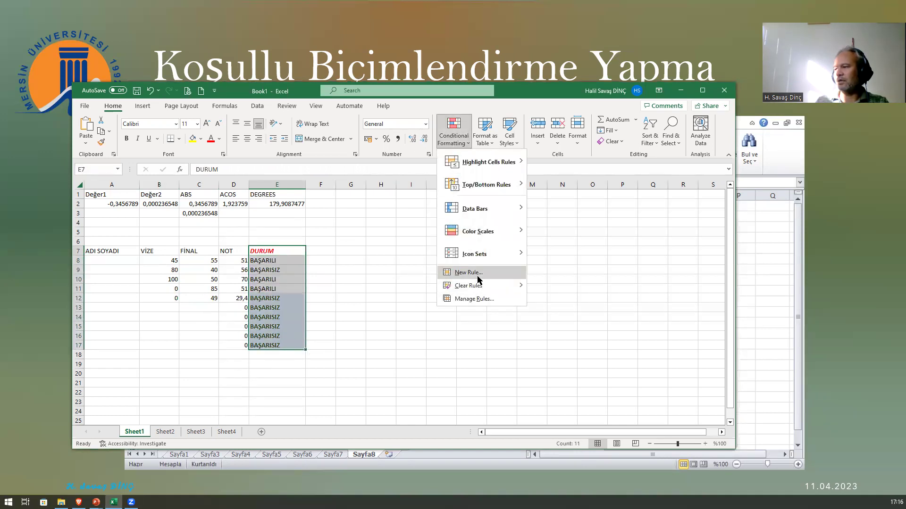
pyautogui.moveTo(467, 286)
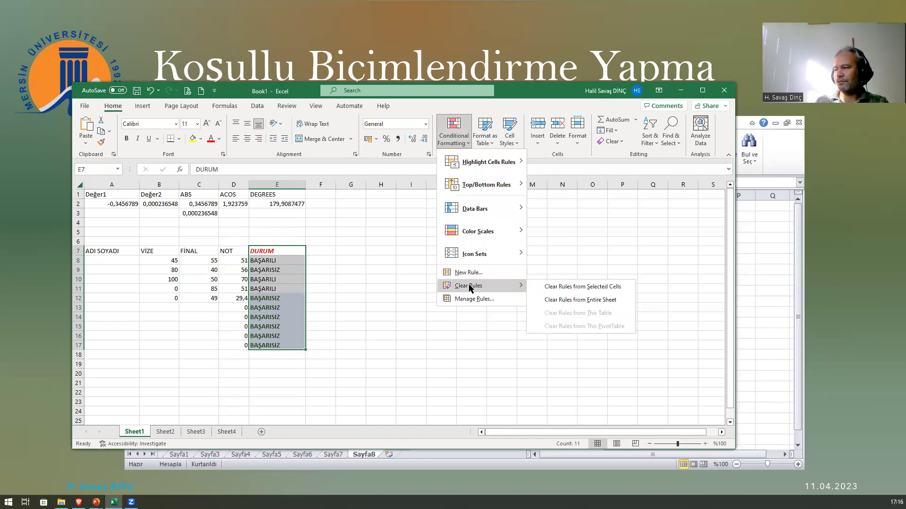
pyautogui.click(564, 288)
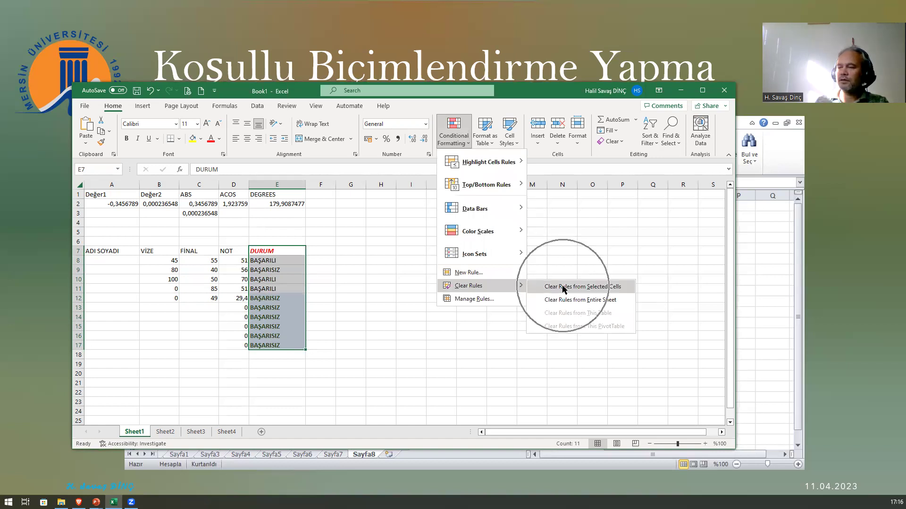
pyautogui.click(476, 298)
pyautogui.click(431, 196)
pyautogui.click(429, 209)
pyautogui.press('Up')
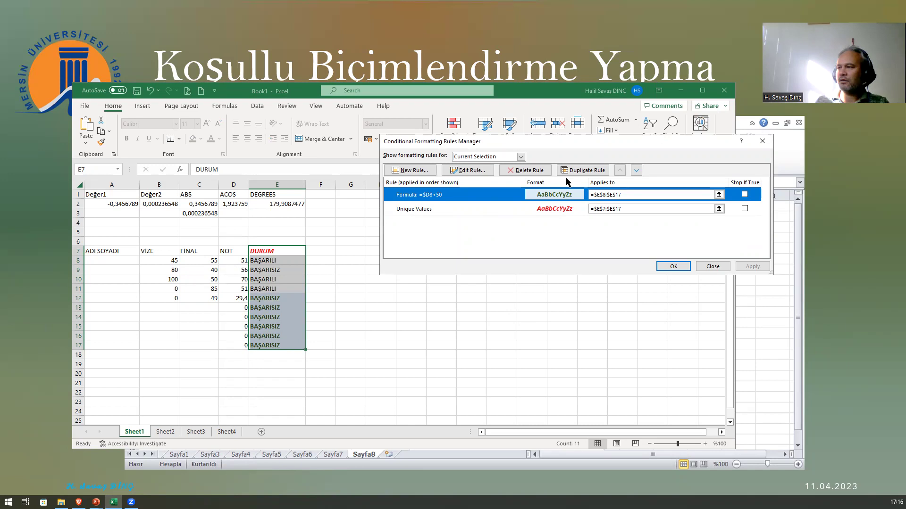
pyautogui.click(527, 171)
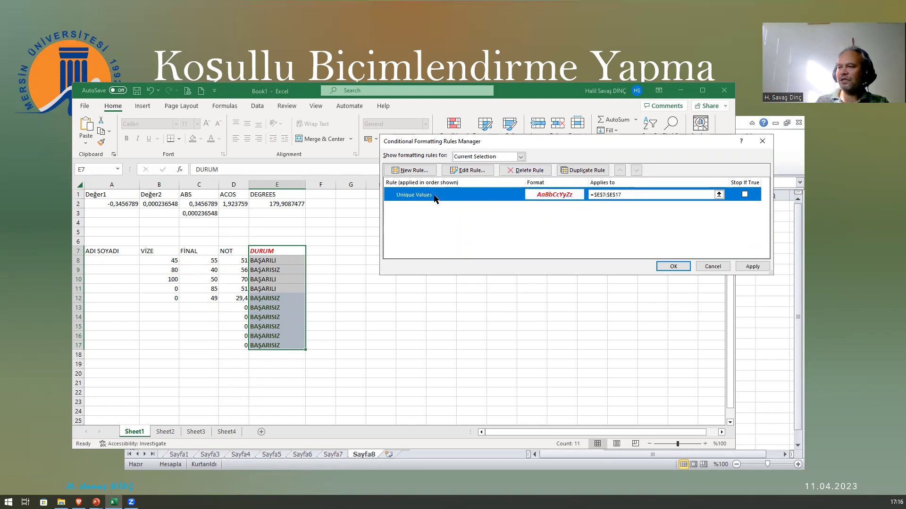
pyautogui.click(673, 267)
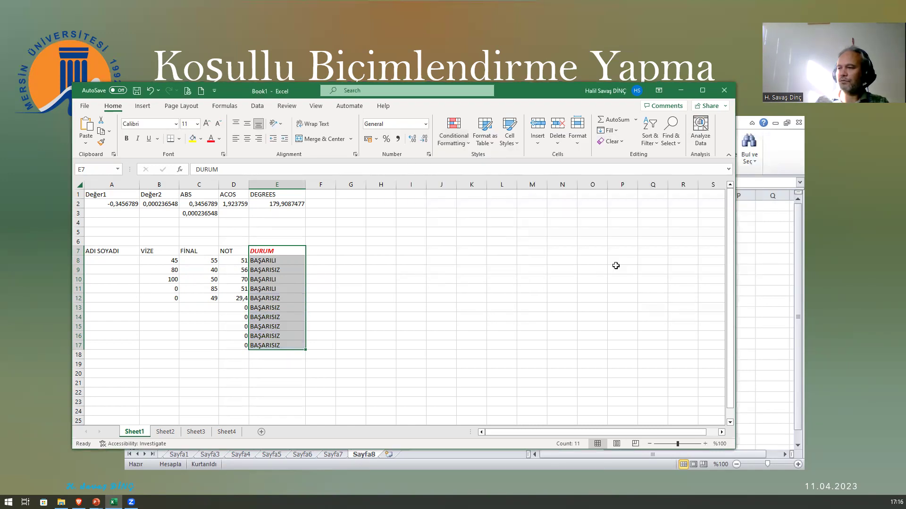
# - Inspect the IF formula in E8, then cancel the workbook save
pyautogui.click(286, 298)
pyautogui.click(352, 315)
pyautogui.doubleClick(270, 259)
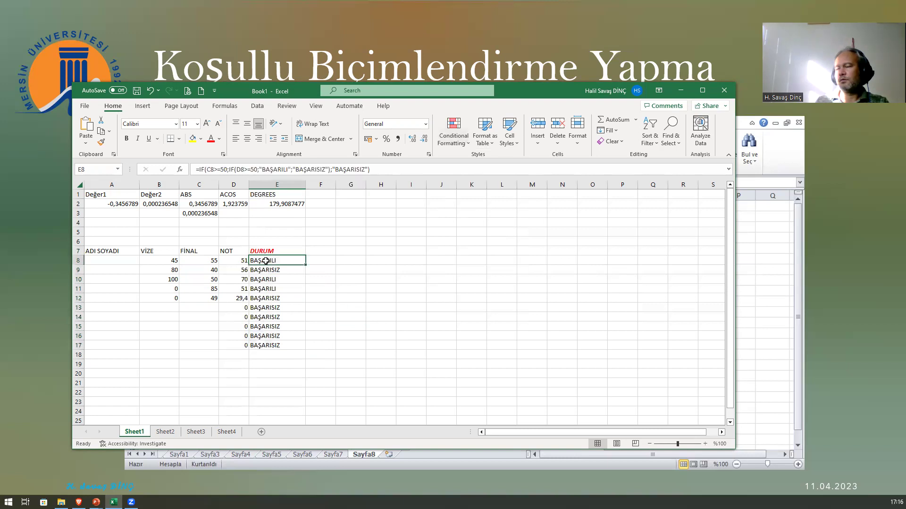
pyautogui.press('Escape')
pyautogui.hotkey('ctrl', 's')
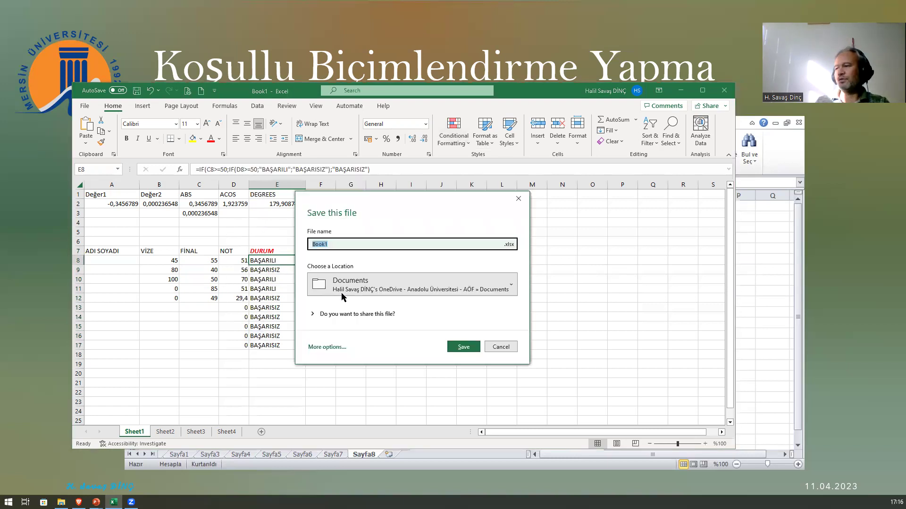
pyautogui.click(501, 346)
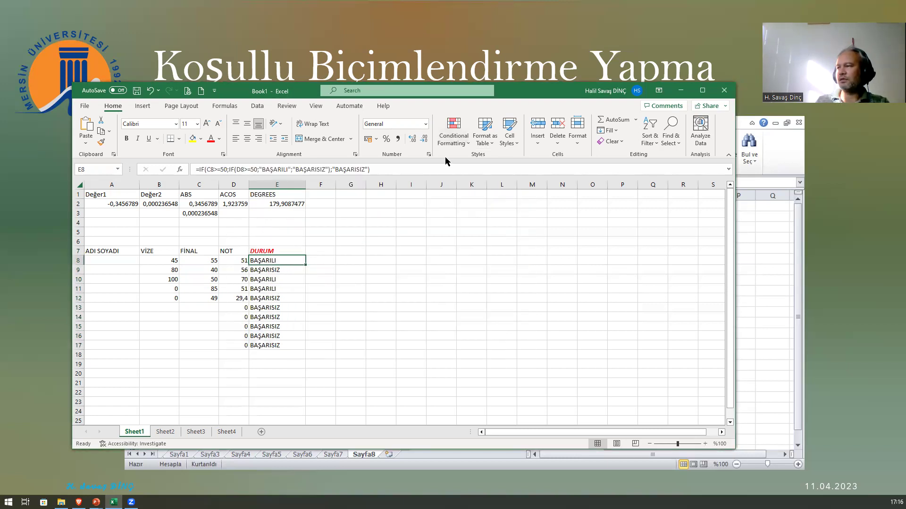
# - On Sheet4, apply blue gradient data bars to the Oy Oranı values C2:C10
pyautogui.click(226, 431)
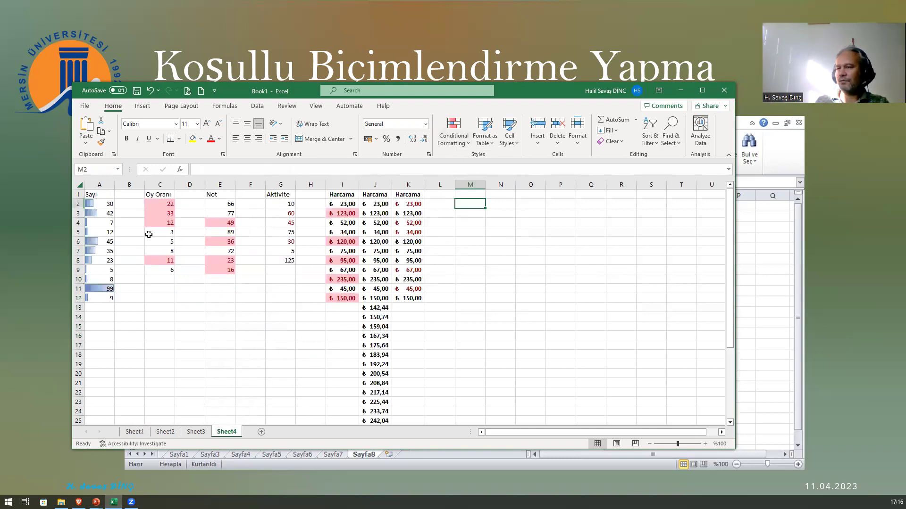
pyautogui.click(100, 221)
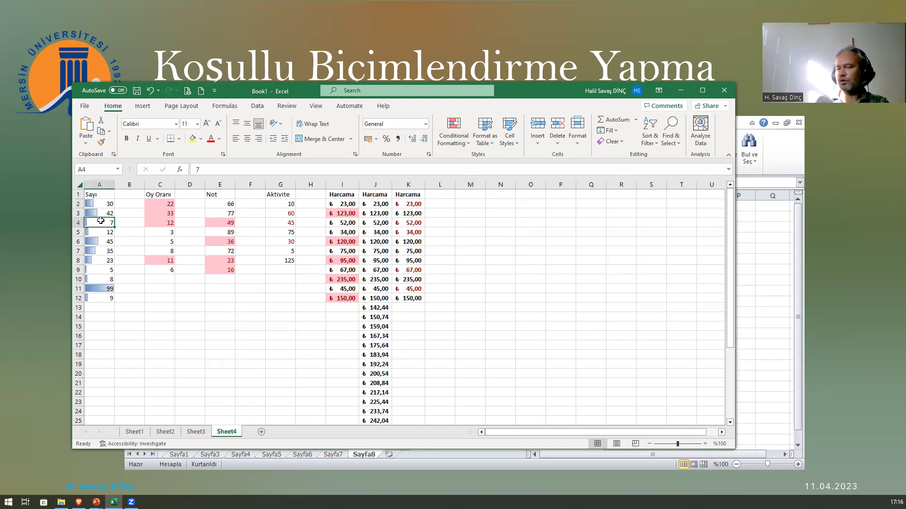
pyautogui.moveTo(163, 203); pyautogui.dragTo(164, 268)
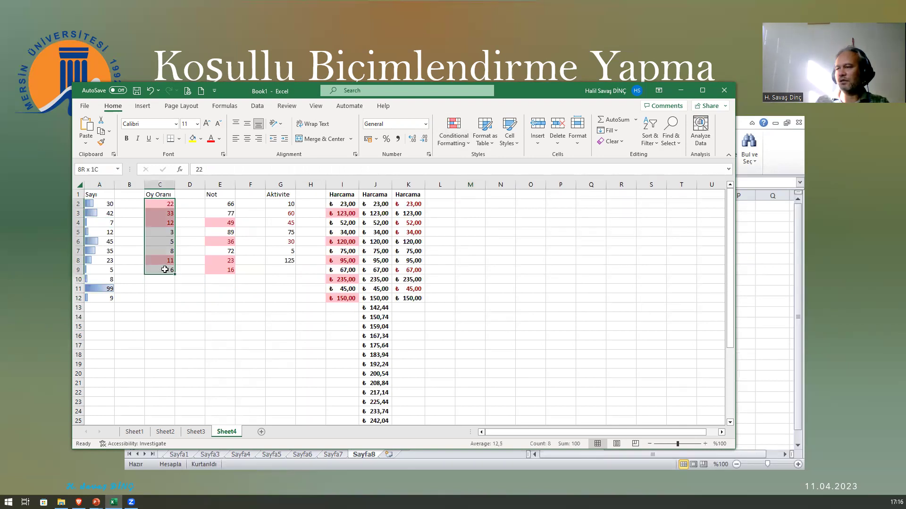
pyautogui.click(454, 140)
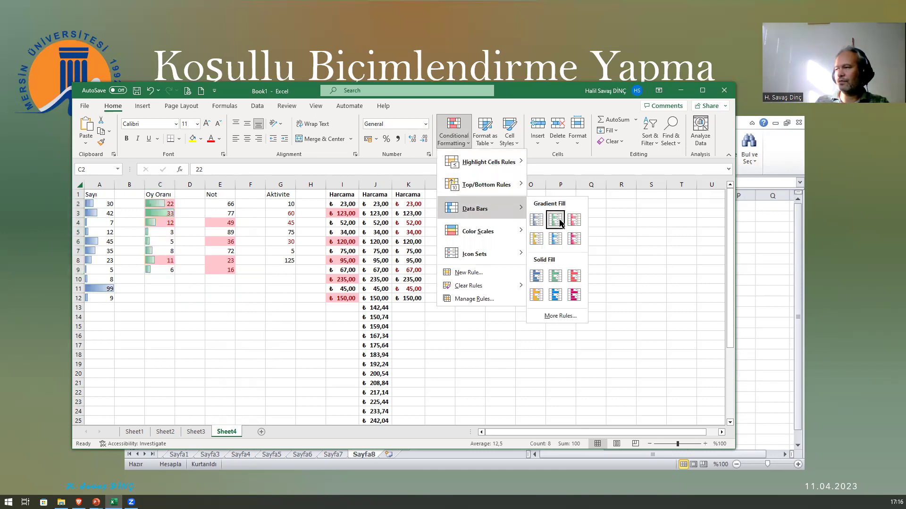
pyautogui.press('ctrl')
pyautogui.press('ctrl')
pyautogui.press('ctrl')
pyautogui.press('ctrl')
pyautogui.press('ctrl')
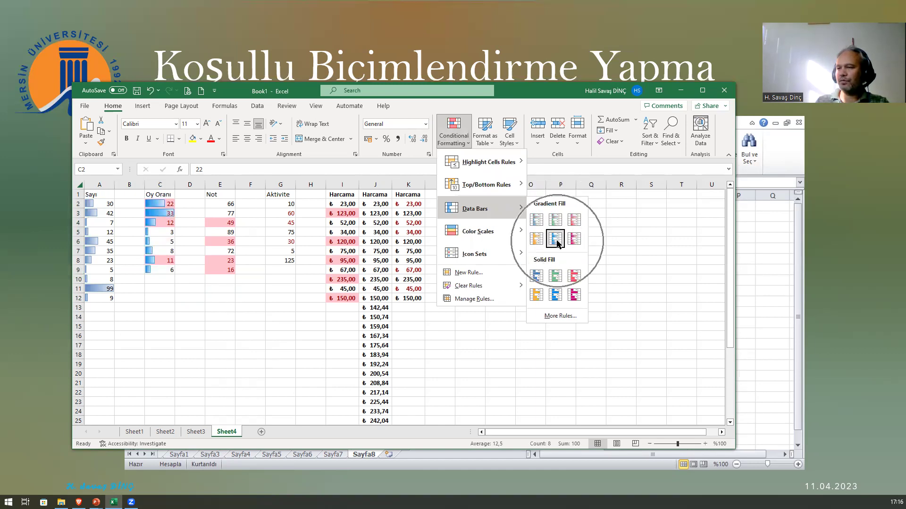
pyautogui.click(557, 242)
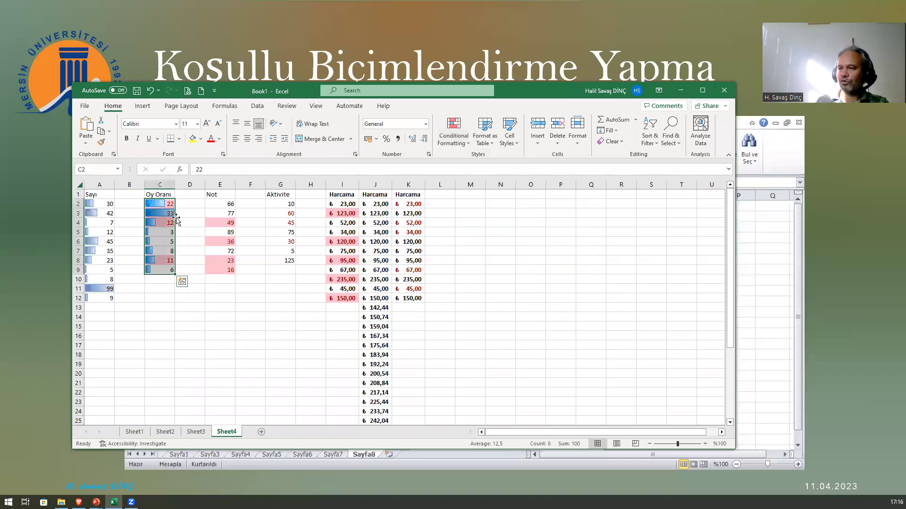
pyautogui.click(190, 344)
# - Select the first Harcama column, column I, for conditional formatting
pyautogui.press('ctrl')
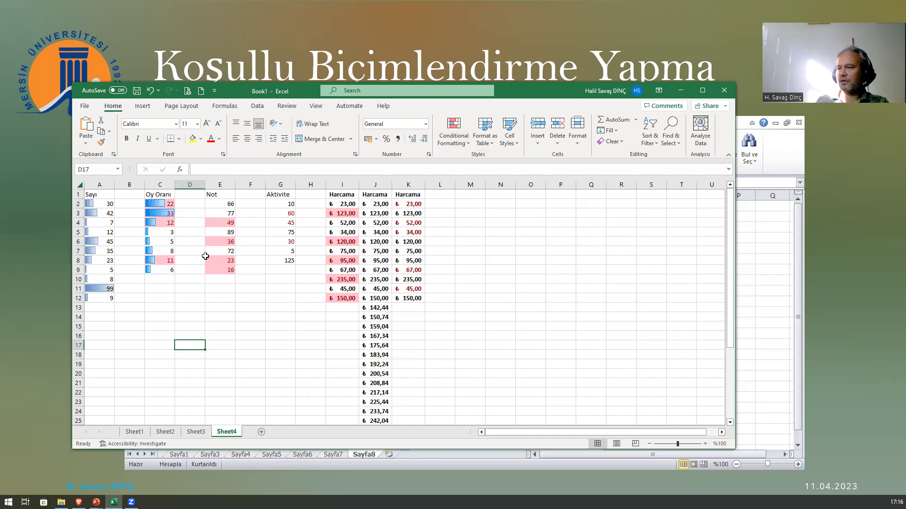
pyautogui.click(342, 185)
pyautogui.click(461, 147)
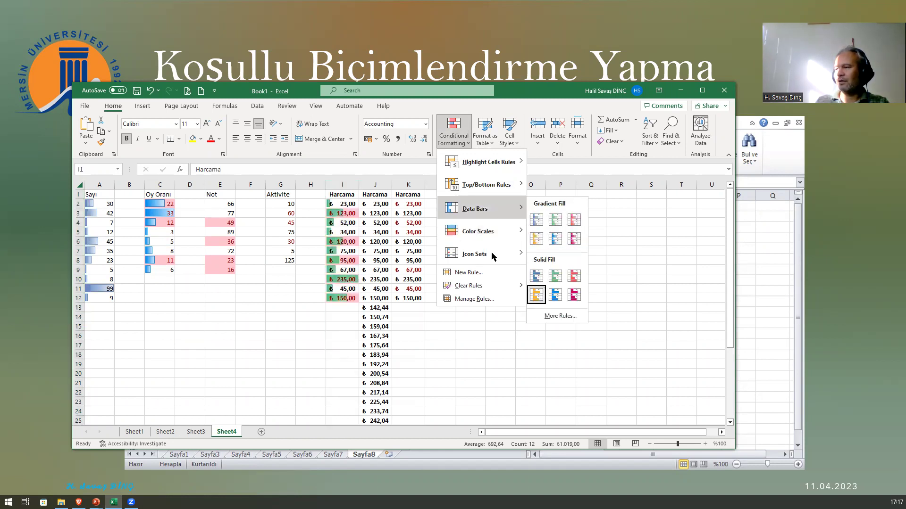
pyautogui.moveTo(474, 253)
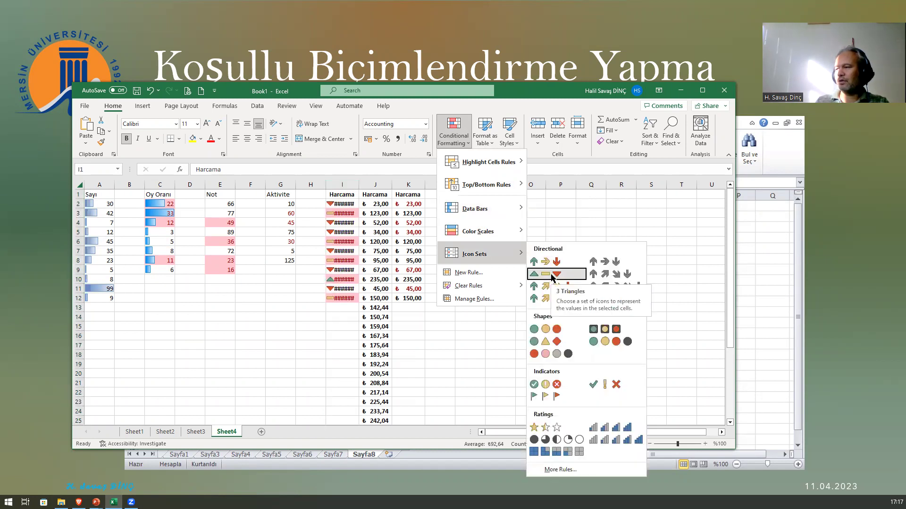
# - Apply the 3 Arrows icon set to column I and autofit it for the ₺ values
pyautogui.click(547, 262)
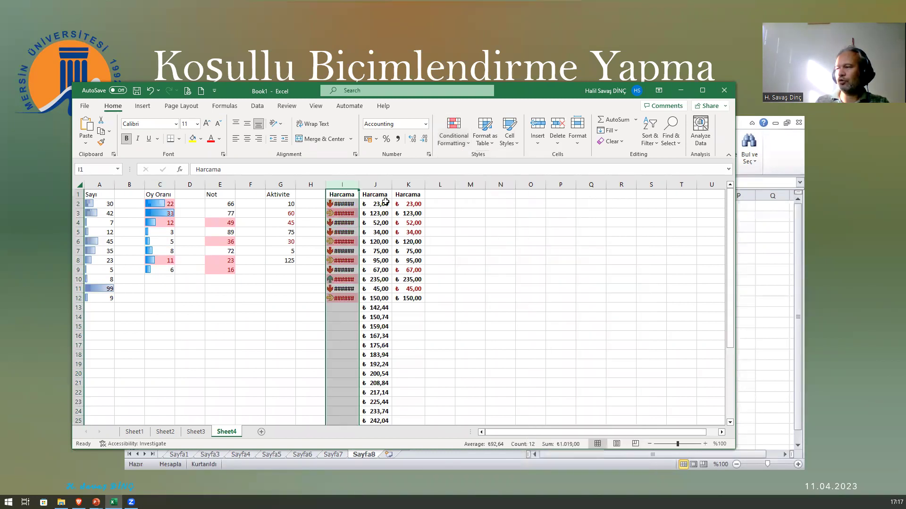
pyautogui.doubleClick(361, 188)
pyautogui.click(281, 344)
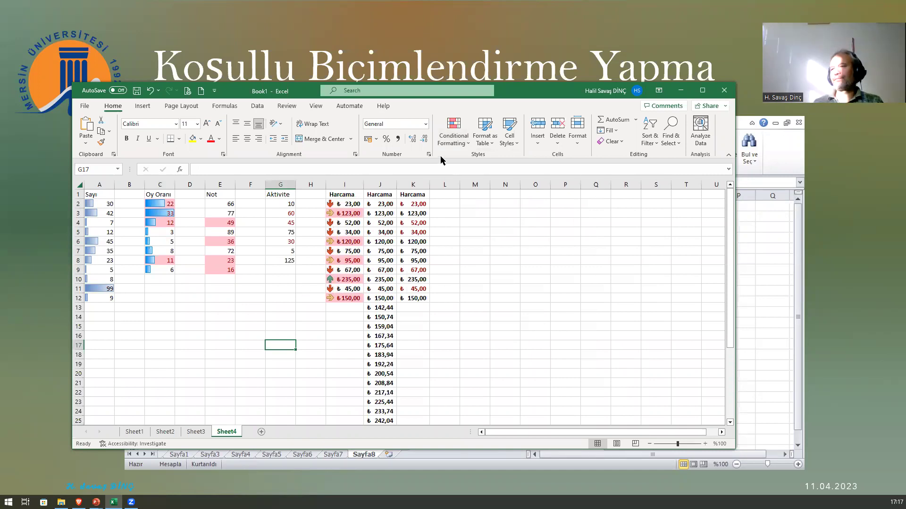
# - Return to the slideshow and advance two slides to the Gelecek Dersimizde preview
pyautogui.hotkey('alt', 'Tab')
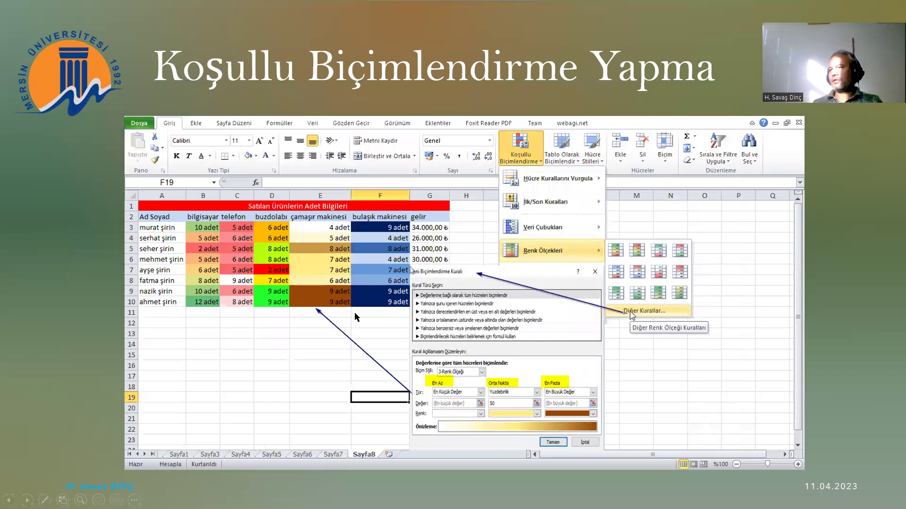
pyautogui.press('Right')
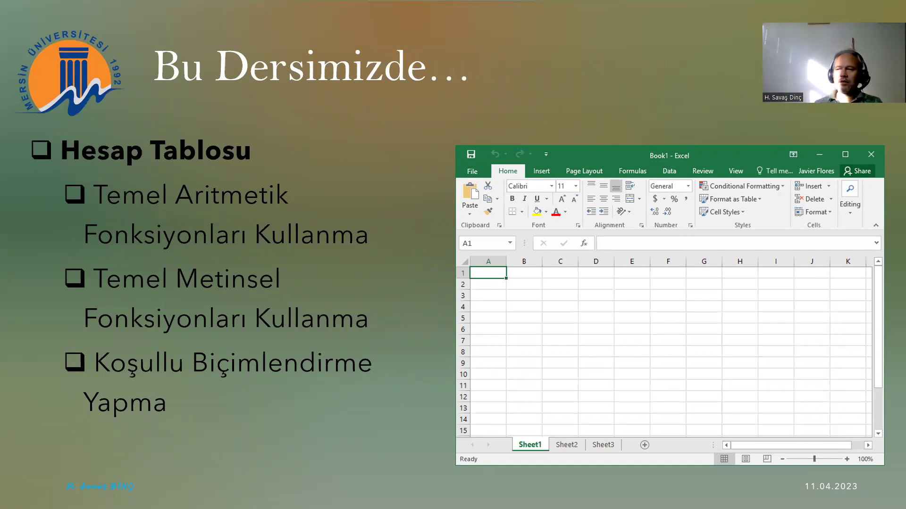
pyautogui.press('Right')
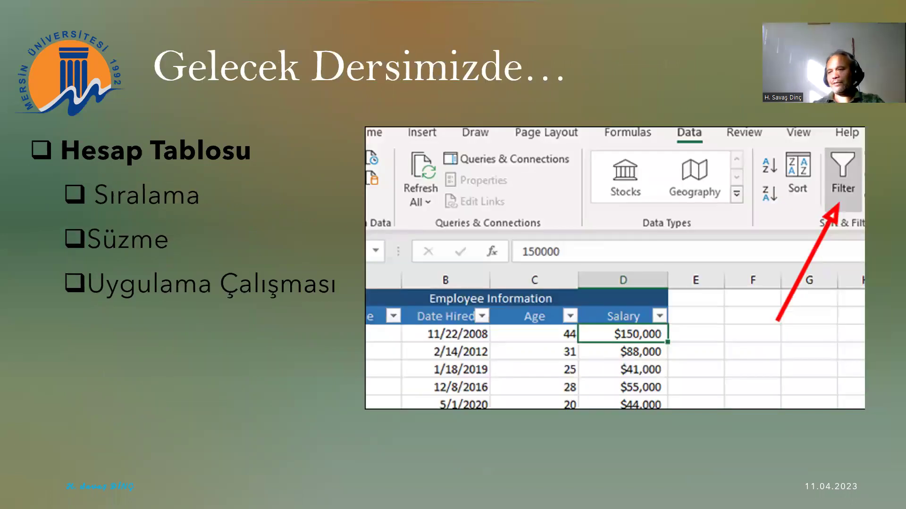